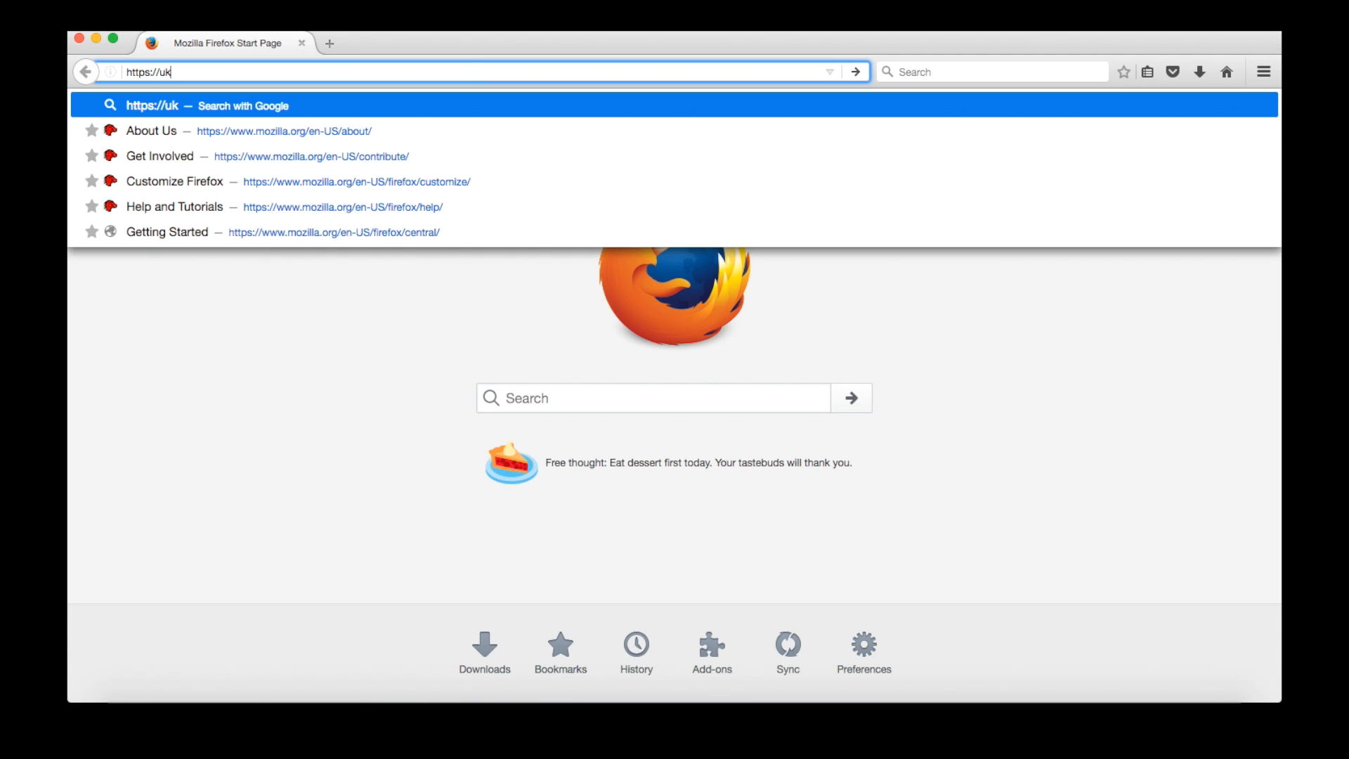
# Open the Docobo clinicians website and log in with the username and account password
pyautogui.write('docobo.net')
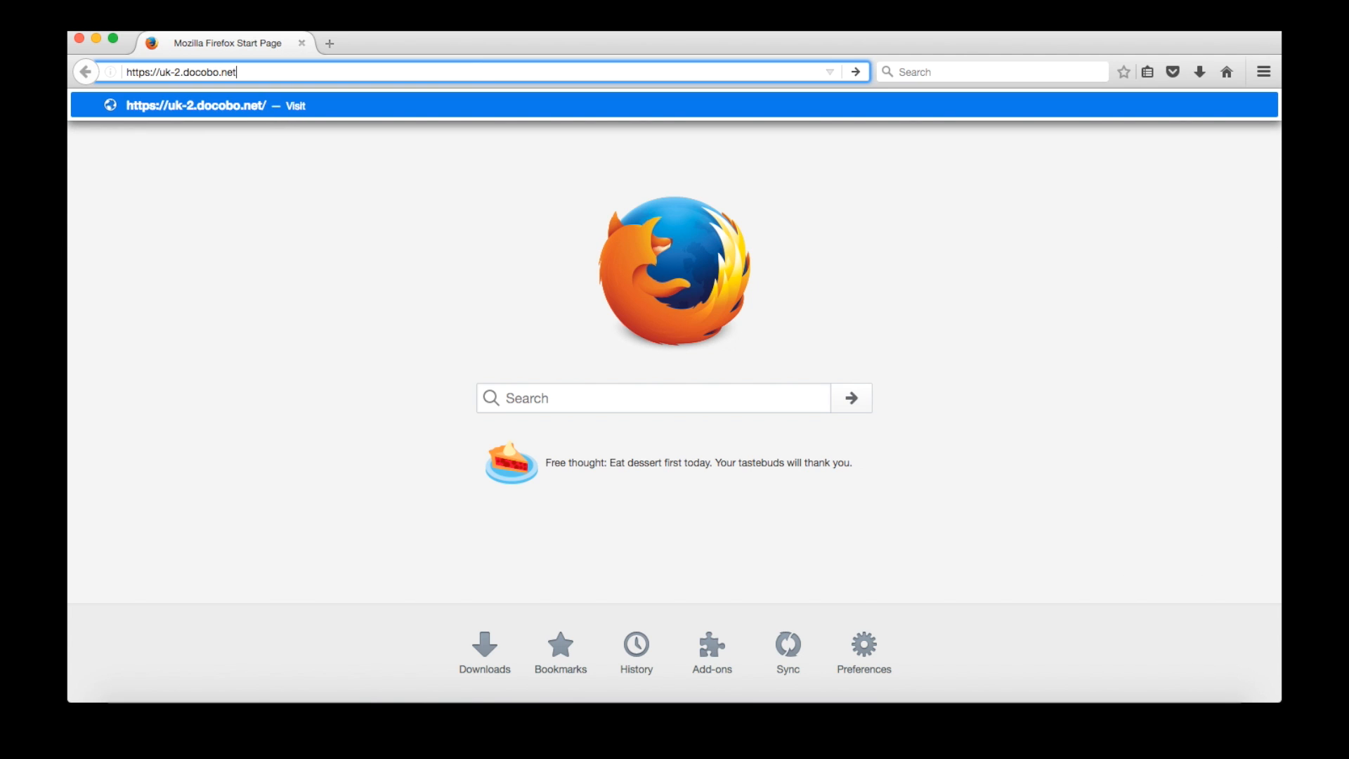
pyautogui.press('Return')
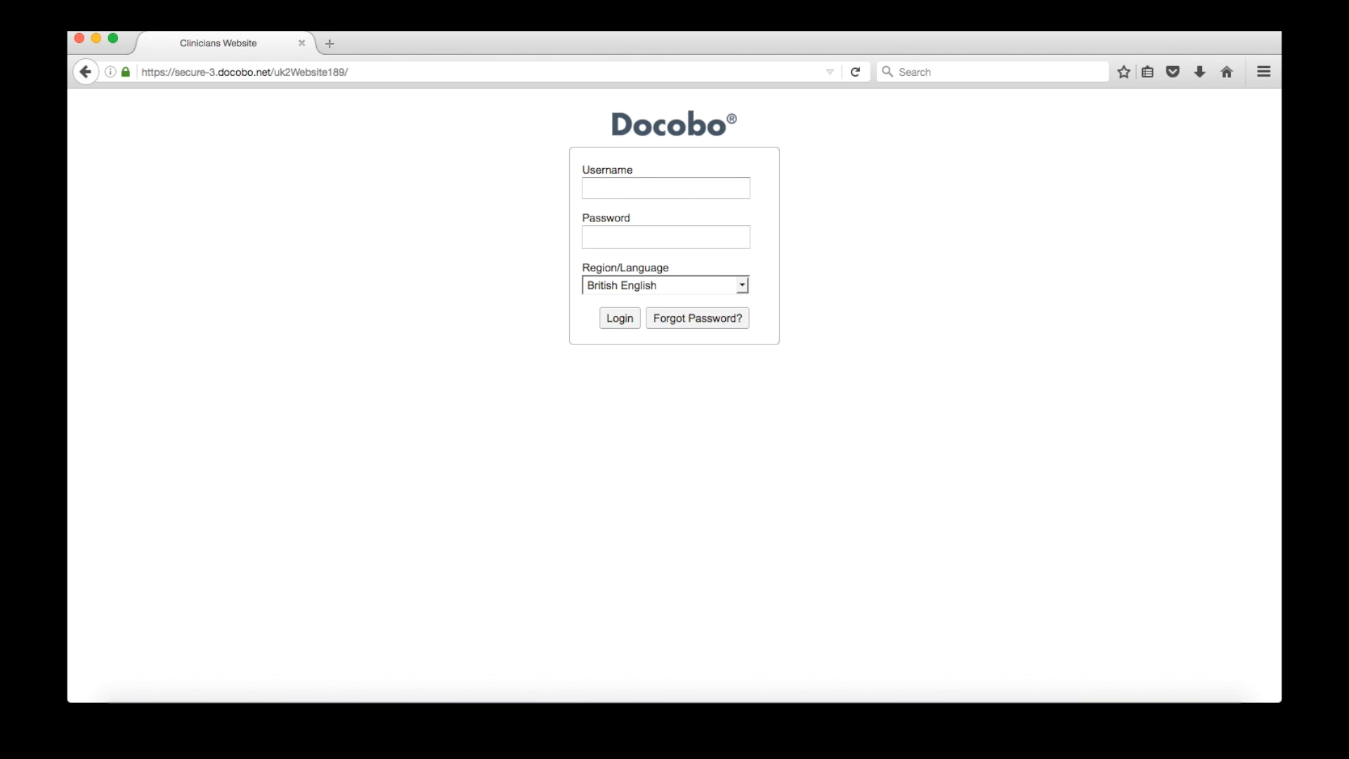
pyautogui.press('Tab')
pyautogui.write('••••••••')
pyautogui.press('Return')
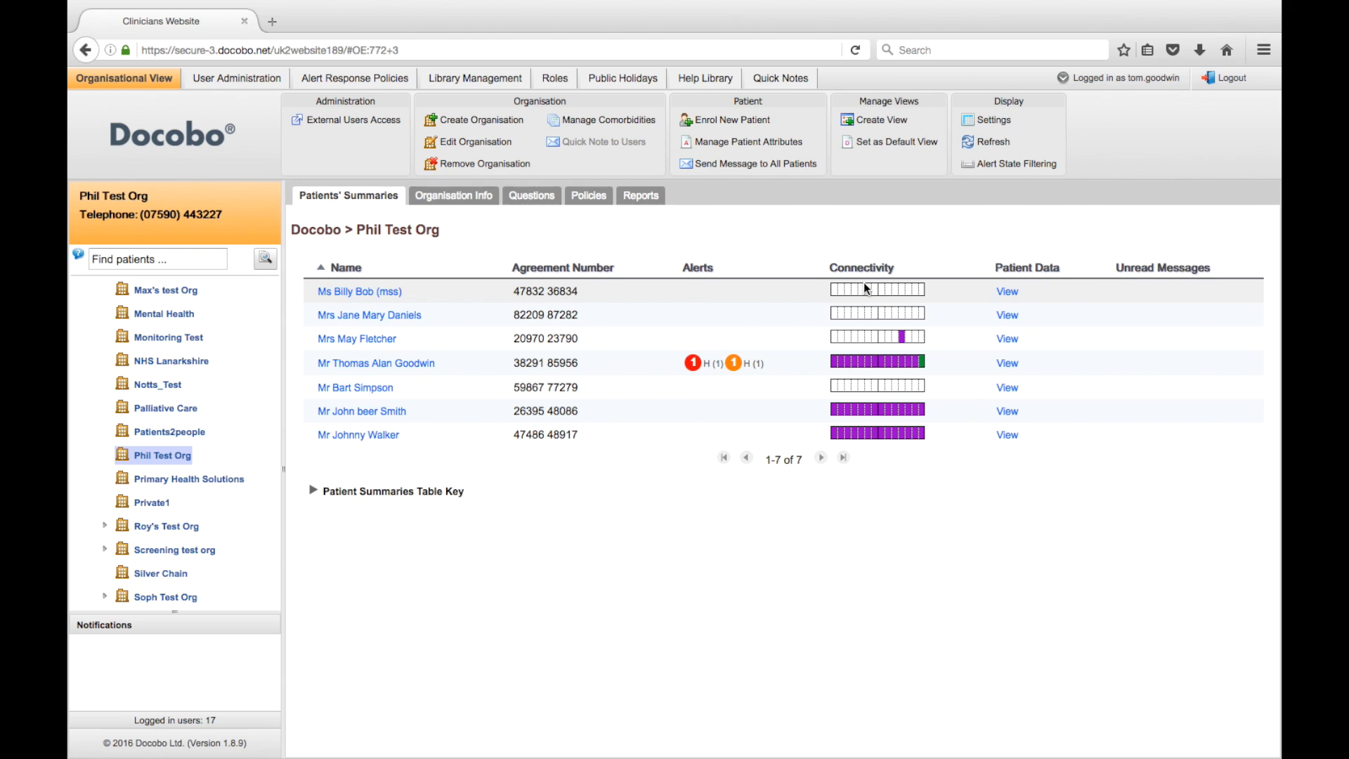
# Examine the patients' connectivity bars and expand the patient summaries table key
pyautogui.moveTo(884, 286)
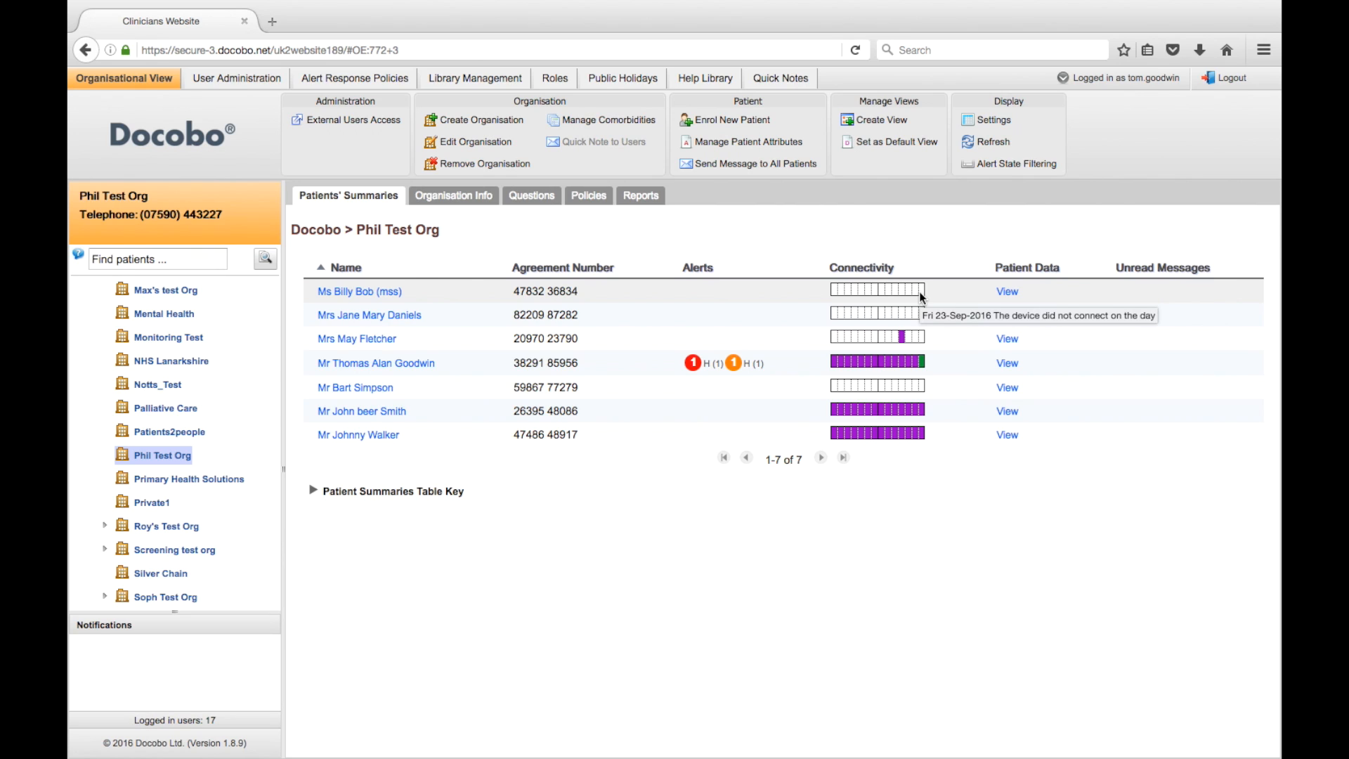
pyautogui.moveTo(906, 343)
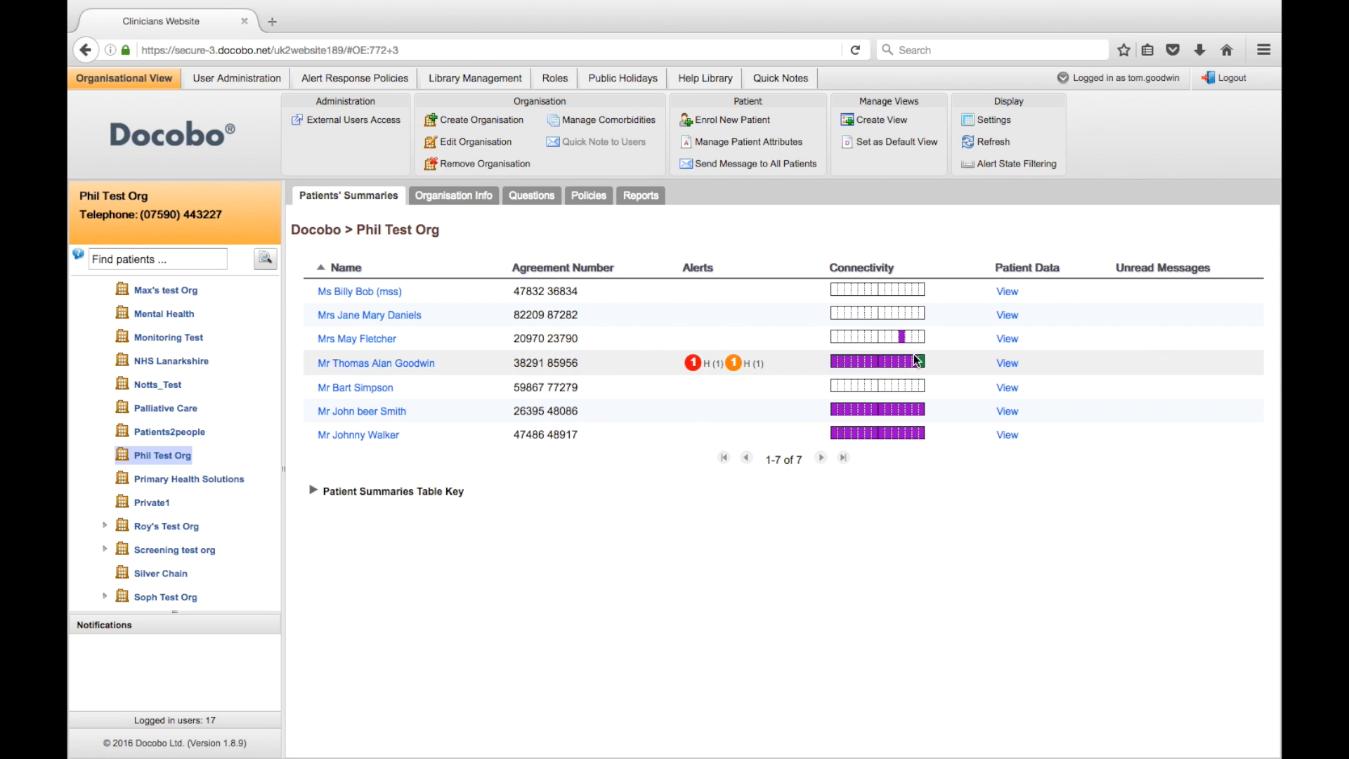
pyautogui.moveTo(922, 364)
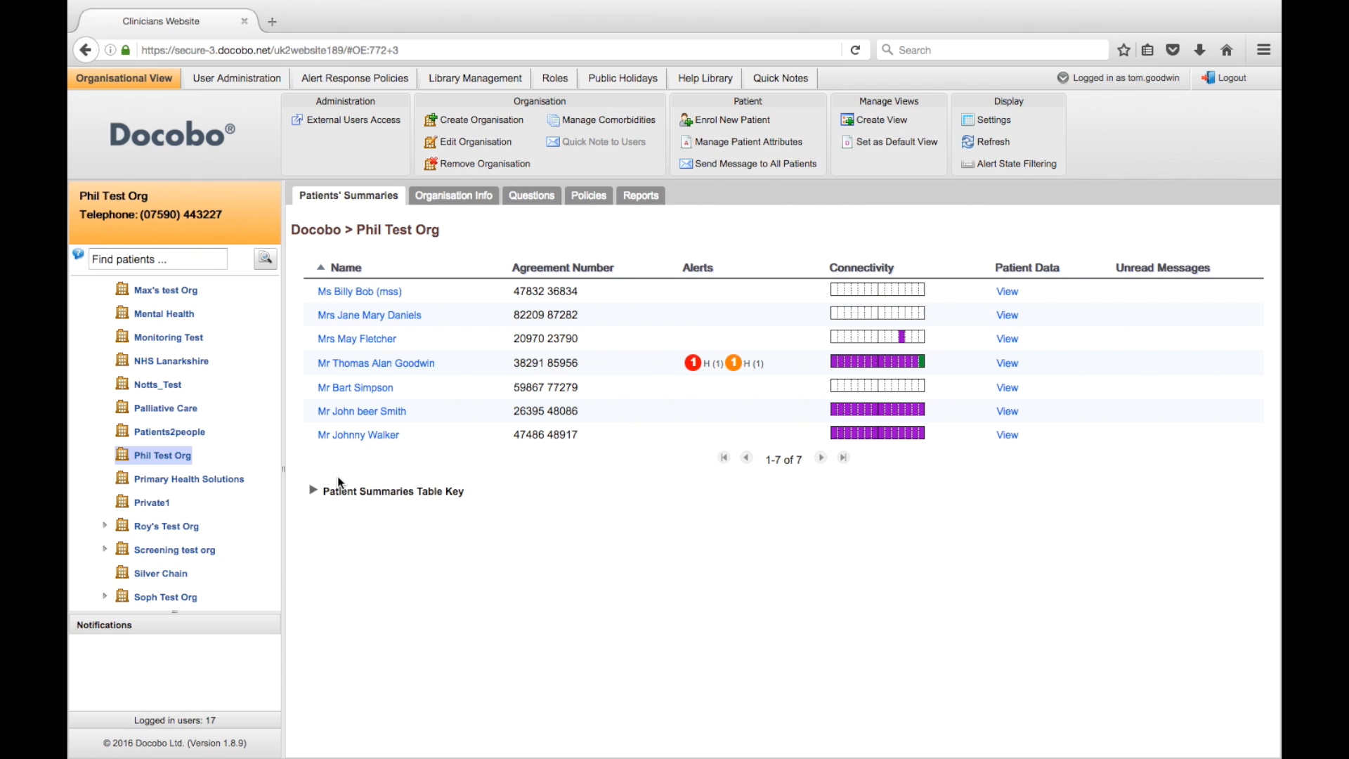
pyautogui.click(315, 493)
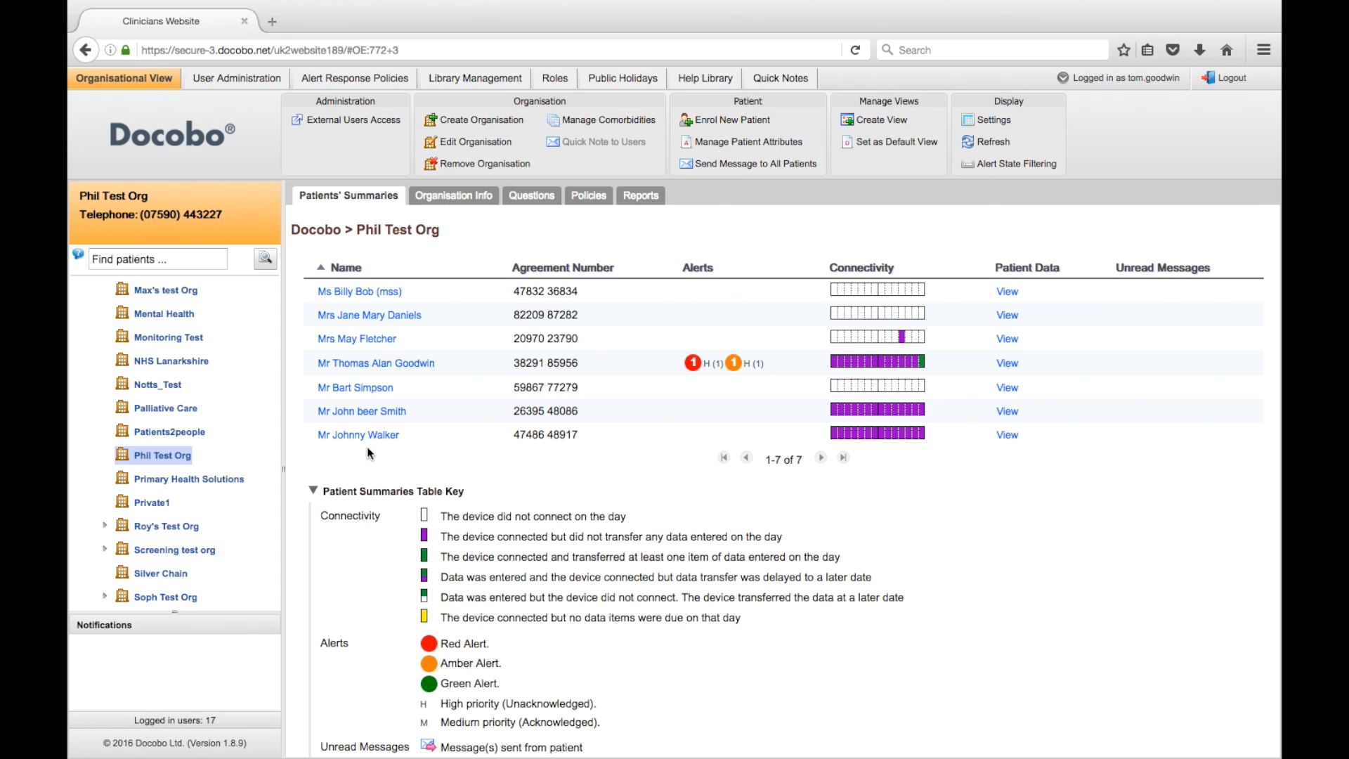
# Start enrolling a new patient, entering the patient's first name and surname and setting gender to Male
pyautogui.click(736, 124)
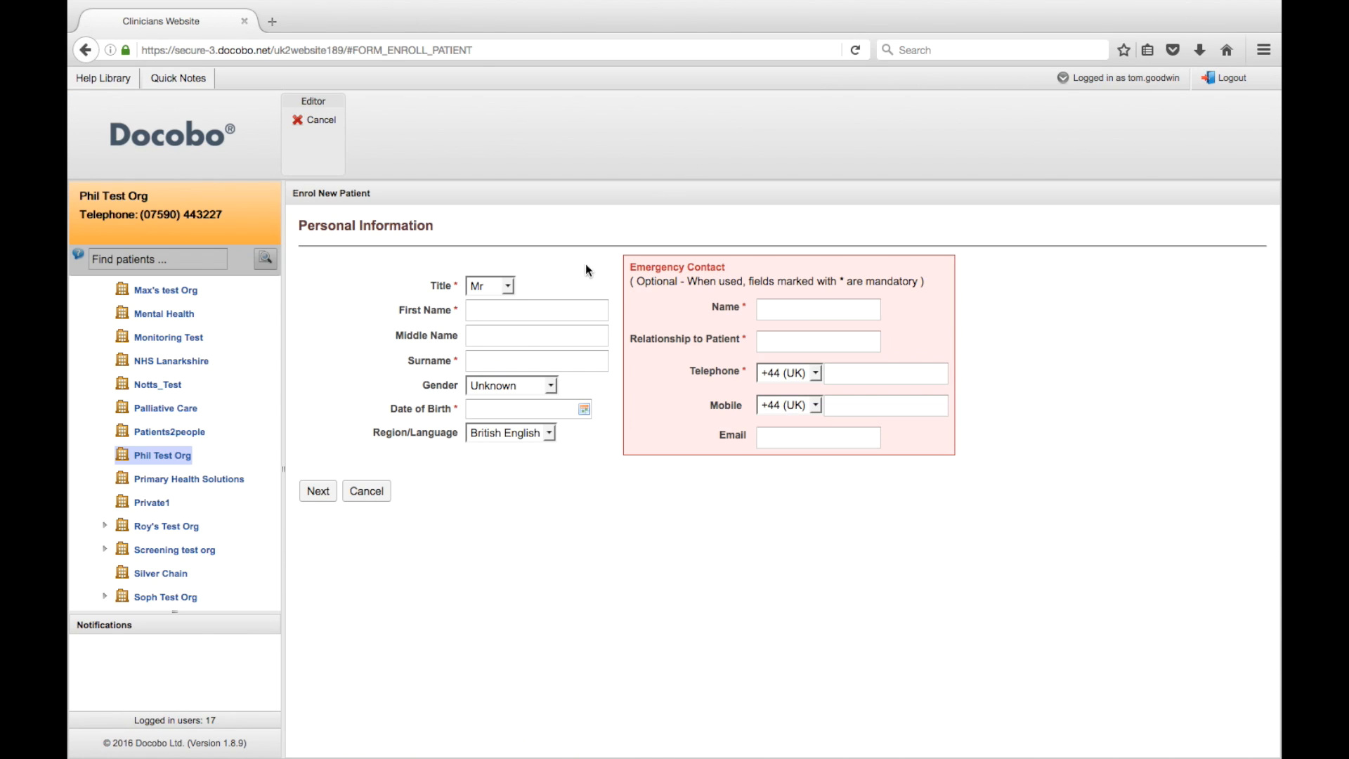
pyautogui.click(551, 311)
pyautogui.write('John')
pyautogui.write('Conner')
pyautogui.click(549, 385)
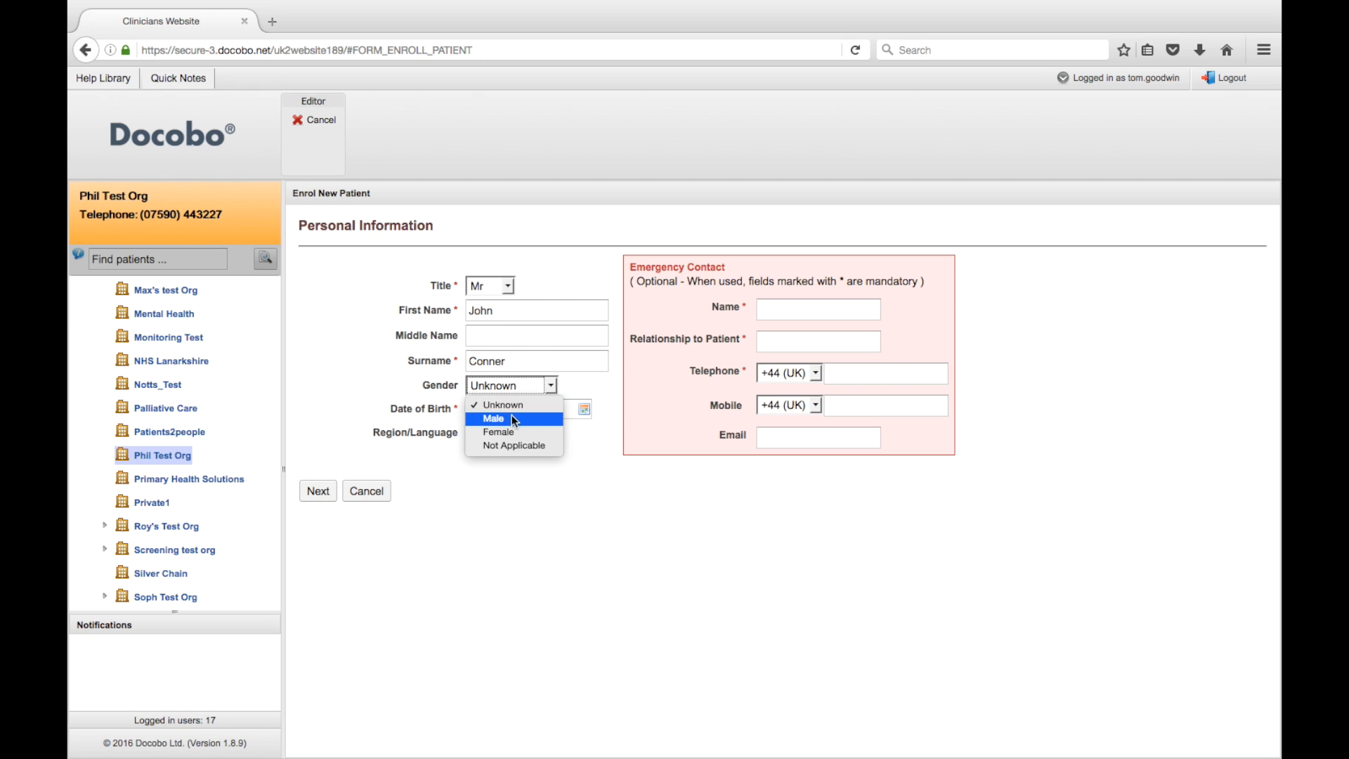
pyautogui.click(511, 416)
# Pick the patient's date of birth from the calendar
pyautogui.click(585, 409)
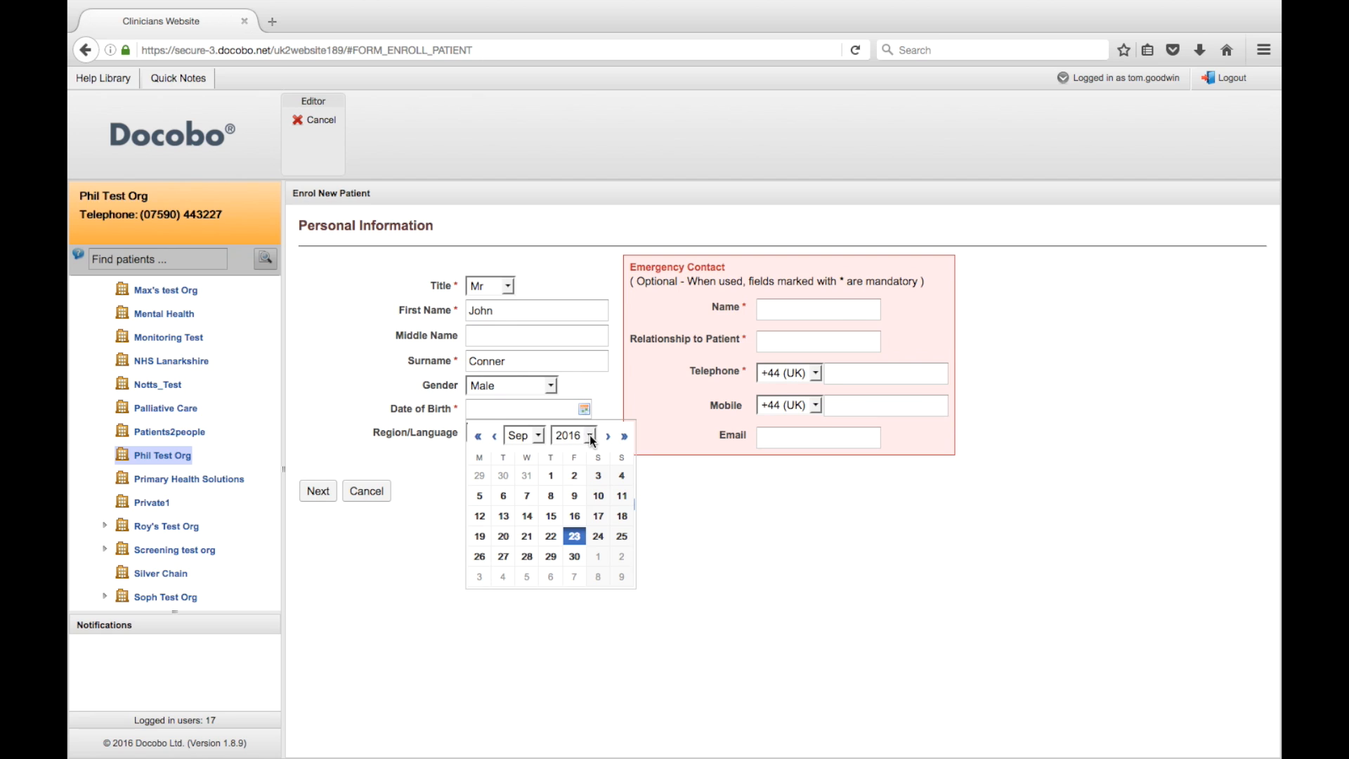
pyautogui.click(590, 436)
pyautogui.moveTo(605, 403); pyautogui.dragTo(616, 280)
pyautogui.click(587, 200)
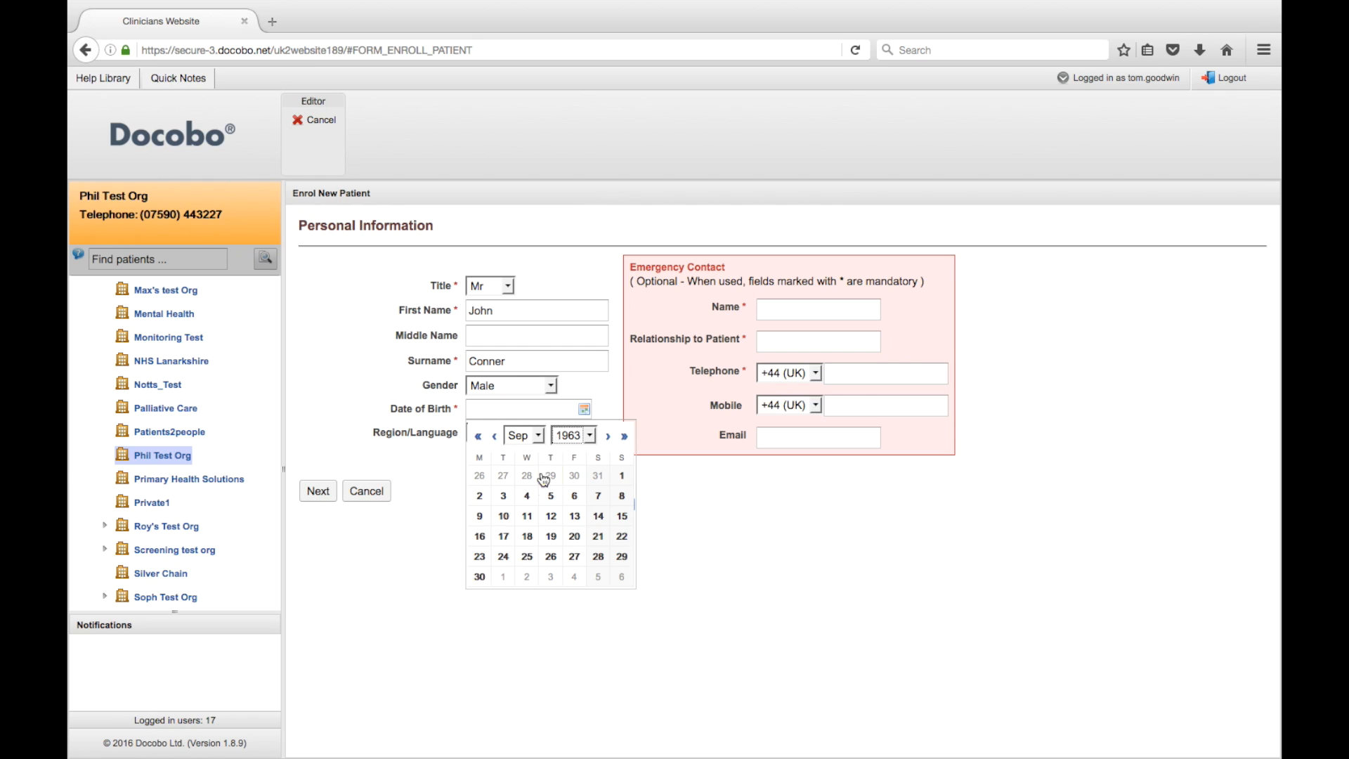
pyautogui.click(551, 516)
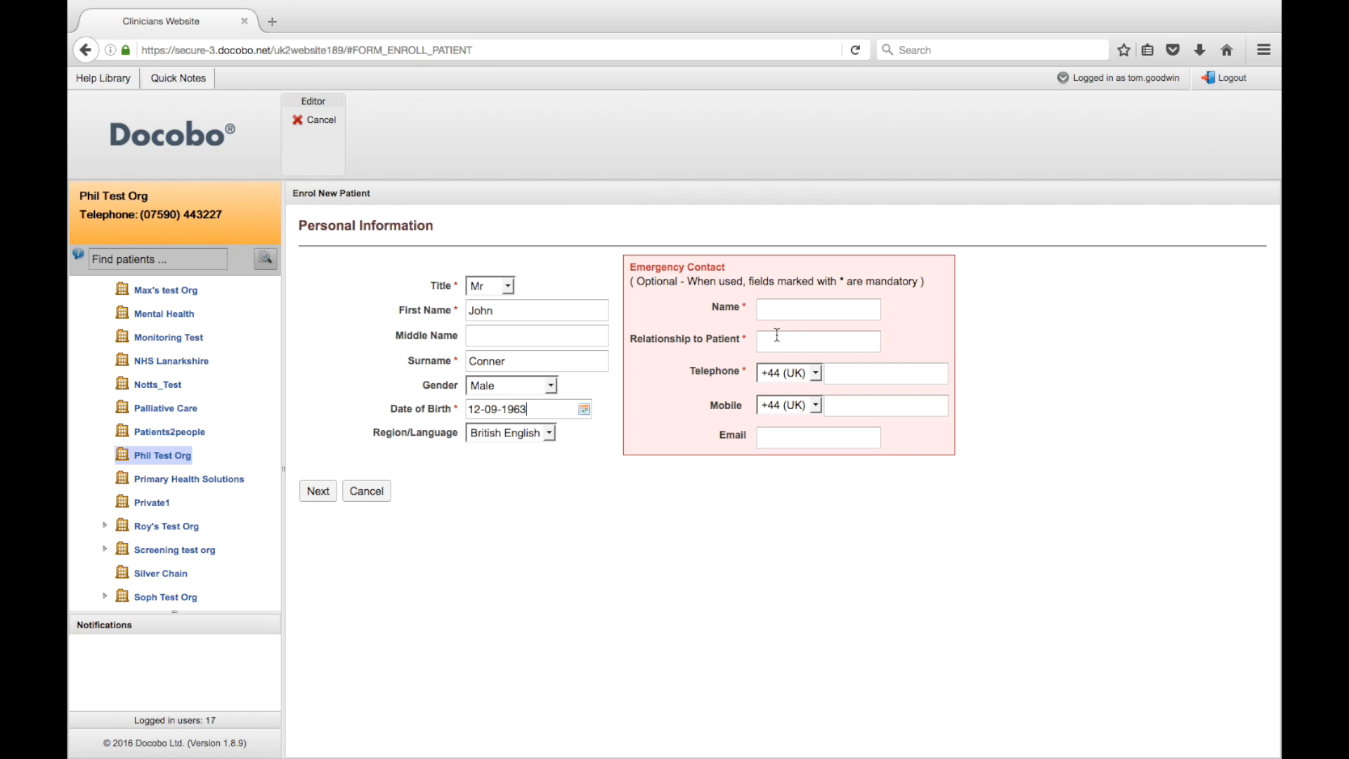
# Fill in the emergency contact's name, relationship Mother, telephone and mobile numbers, and continue
pyautogui.click(803, 314)
pyautogui.write('Sarah')
pyautogui.click(829, 343)
pyautogui.write('Mother')
pyautogui.click(871, 378)
pyautogui.click(869, 408)
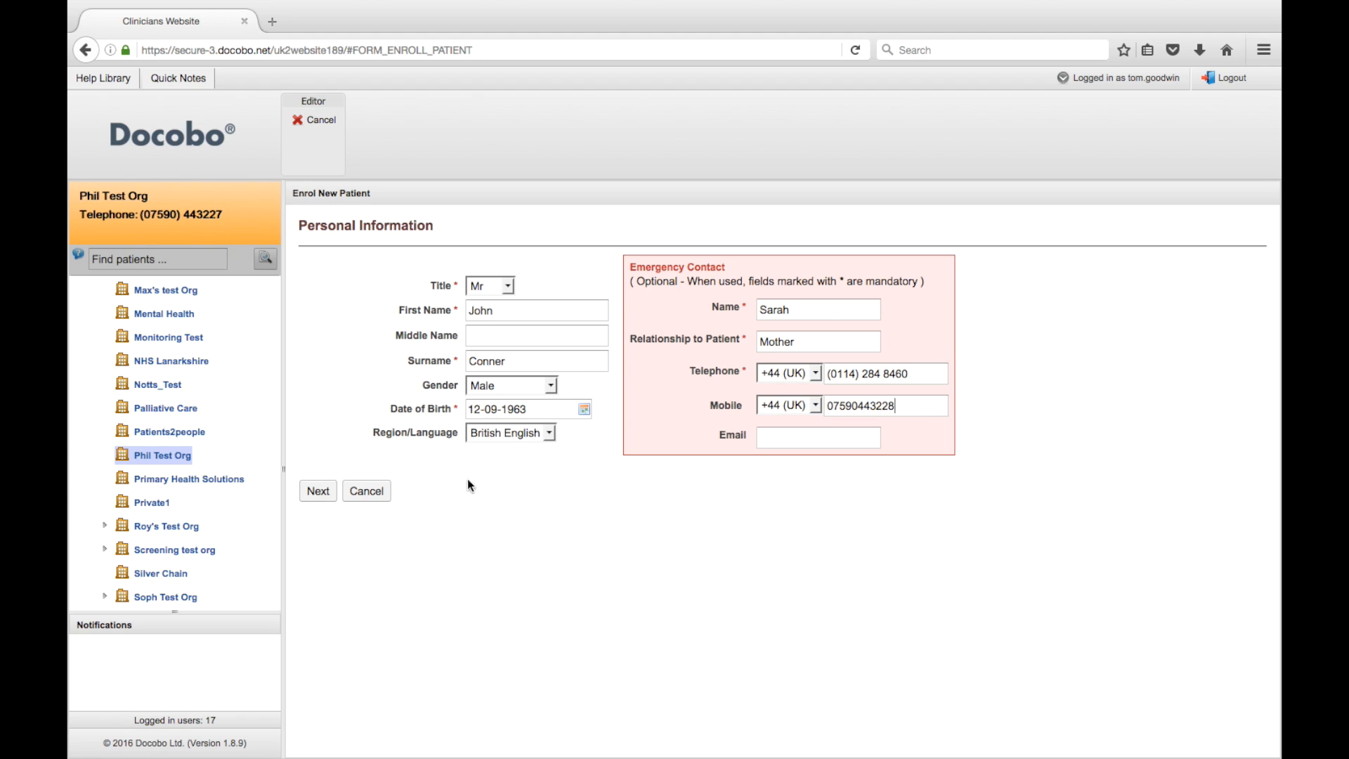
pyautogui.click(328, 491)
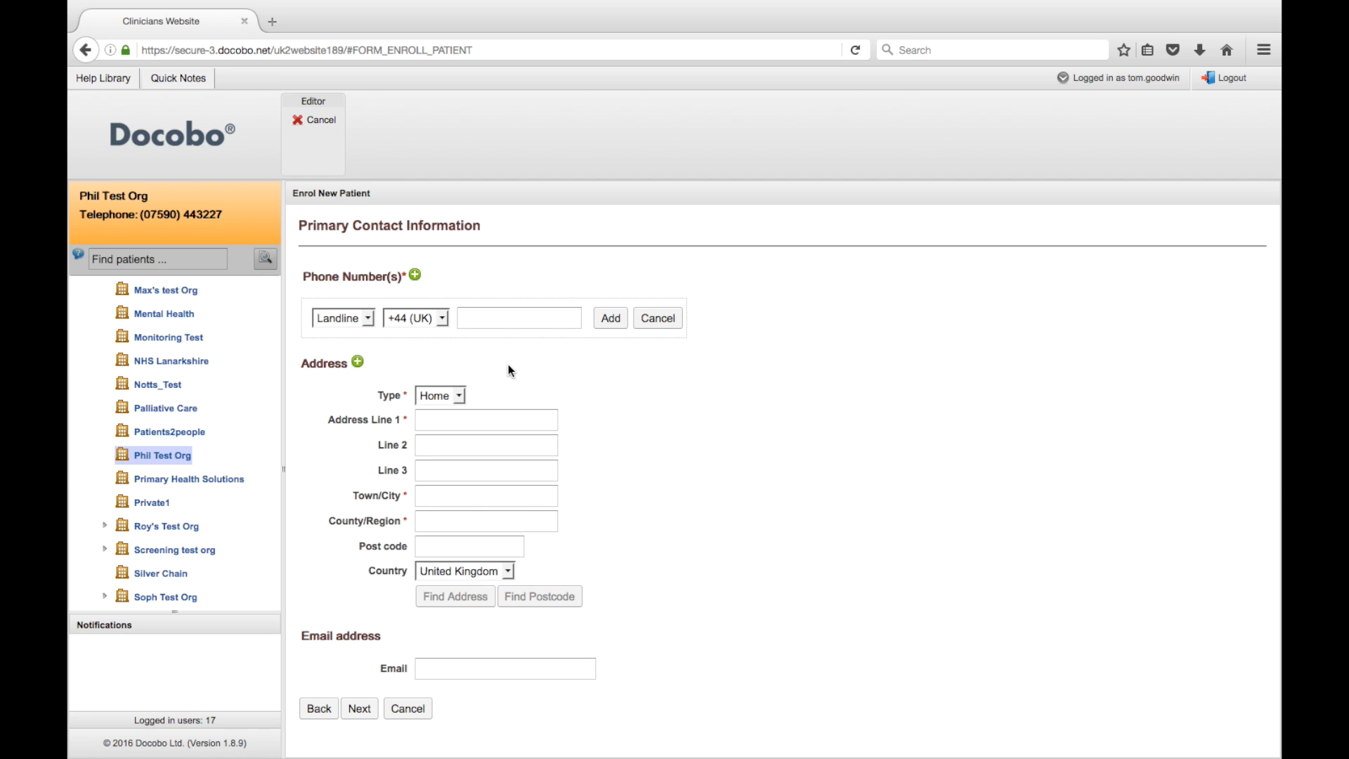
# Add the patient's landline phone number
pyautogui.click(502, 321)
pyautogui.click(604, 320)
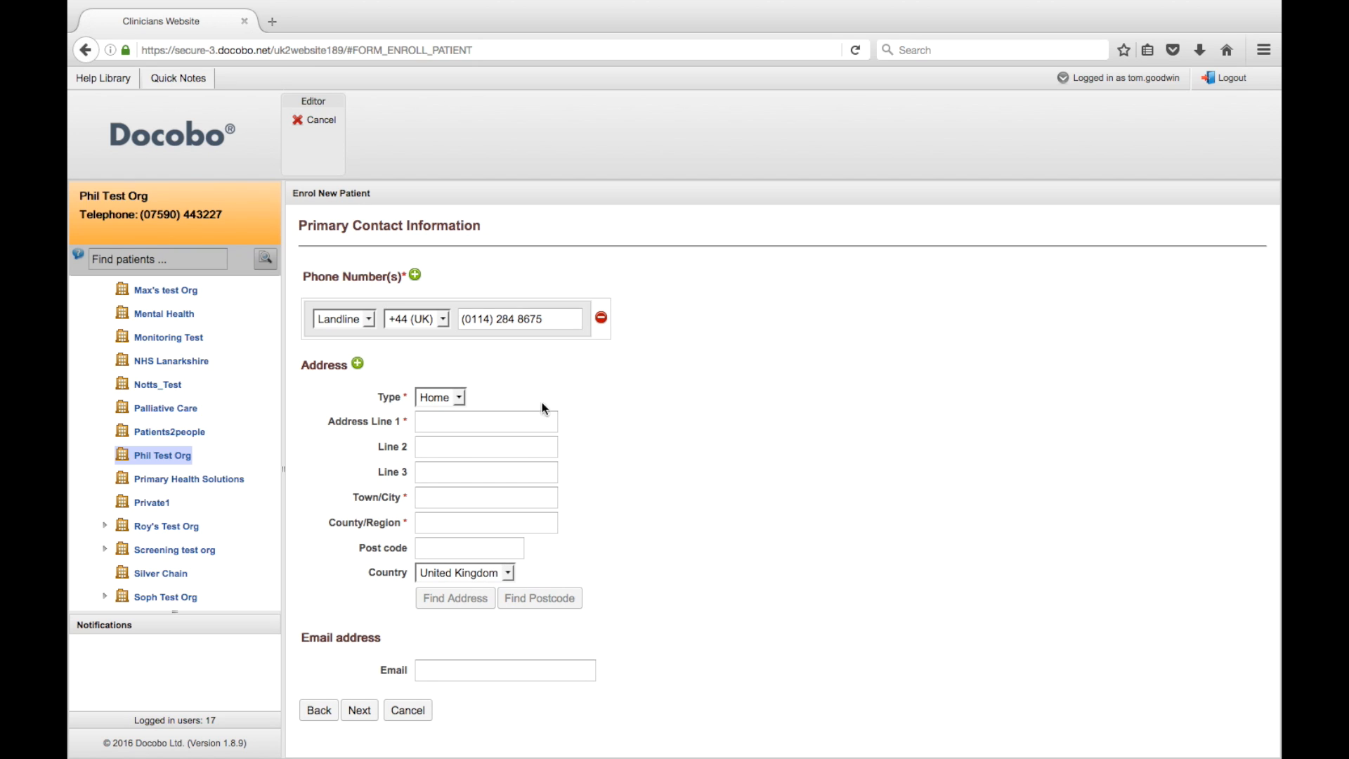
# Enter the patient's home address lines, town, county and postcode, and continue
pyautogui.click(502, 450)
pyautogui.write('High Green')
pyautogui.click(473, 501)
pyautogui.write('Sheffield')
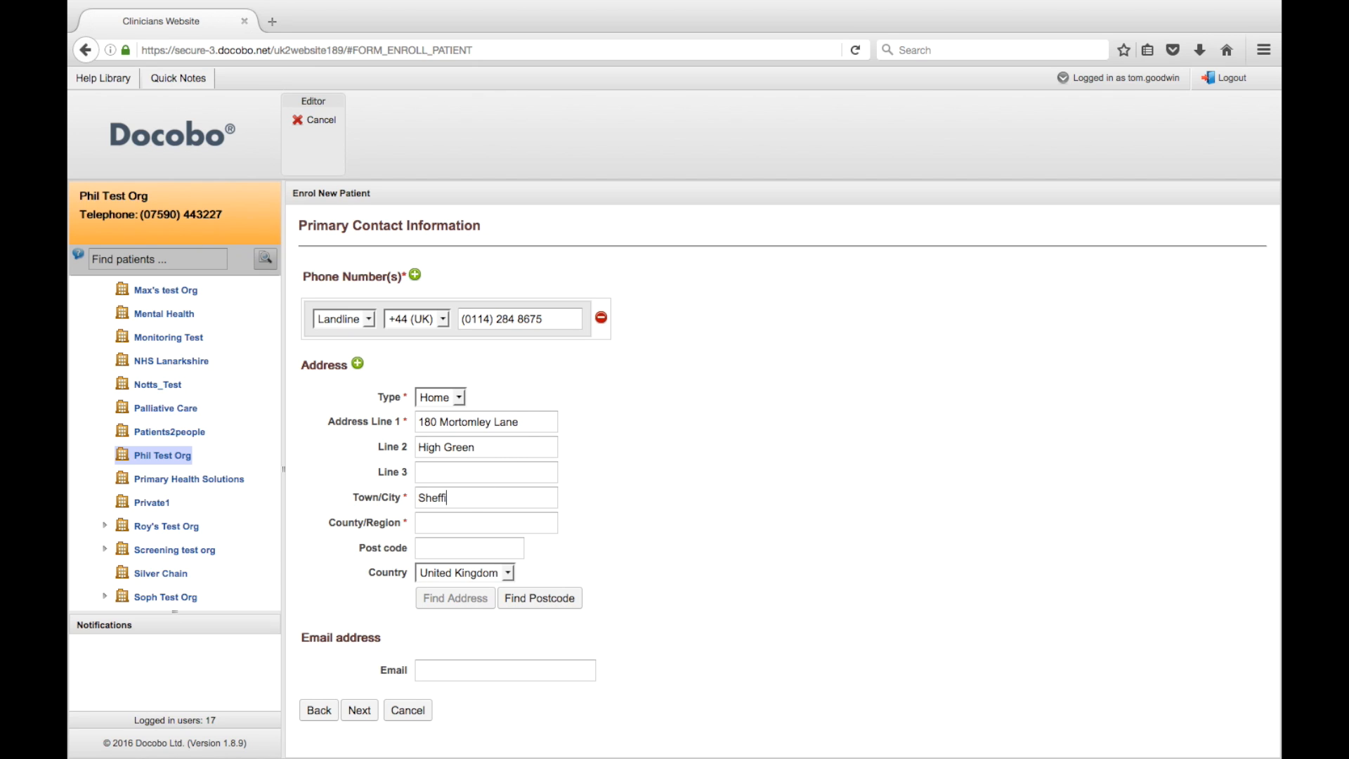
pyautogui.click(457, 524)
pyautogui.write('South Yorks')
pyautogui.click(448, 550)
pyautogui.write('S35 3HU')
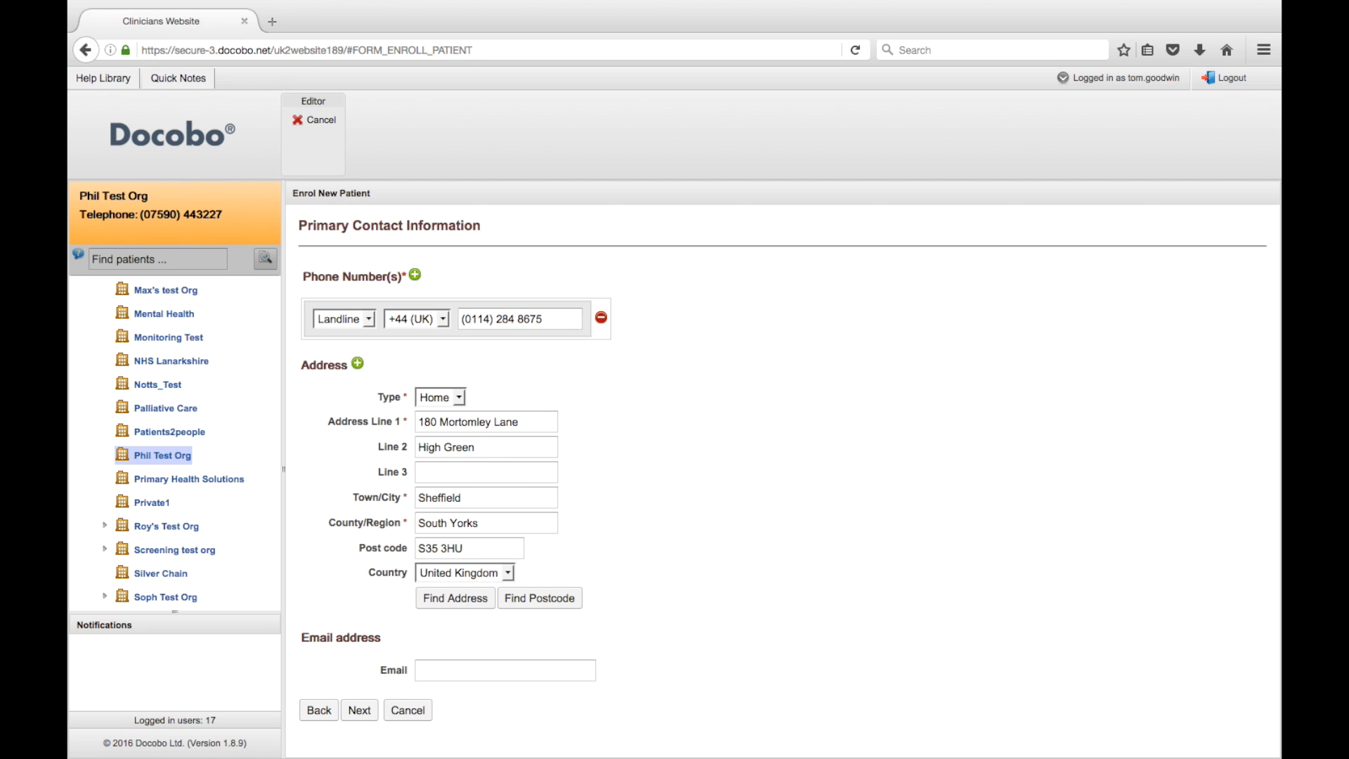
pyautogui.click(360, 711)
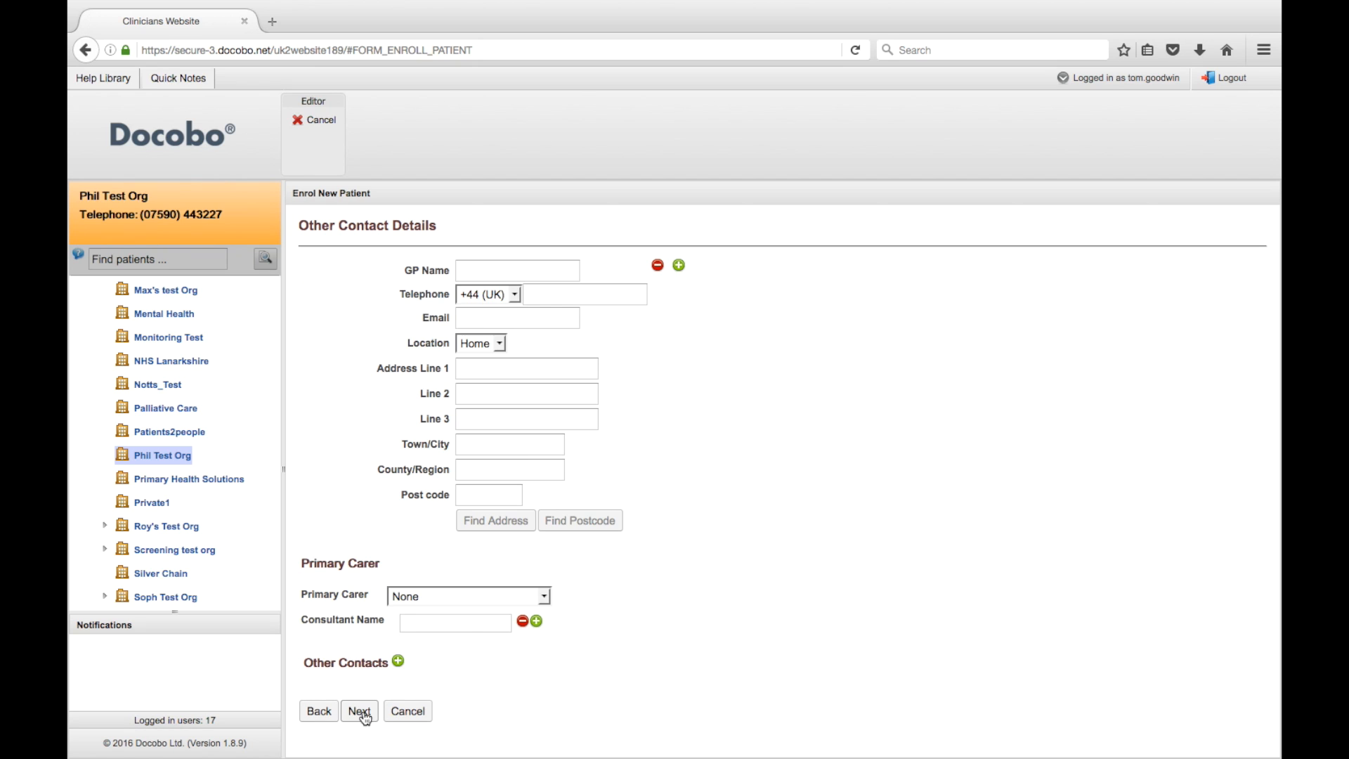
# Enter the GP's name and telephone number
pyautogui.click(512, 268)
pyautogui.write('Dr Barton')
pyautogui.click(555, 294)
# Set the GP location to Office and enter the surgery's address, town and postcode
pyautogui.click(498, 343)
pyautogui.click(494, 369)
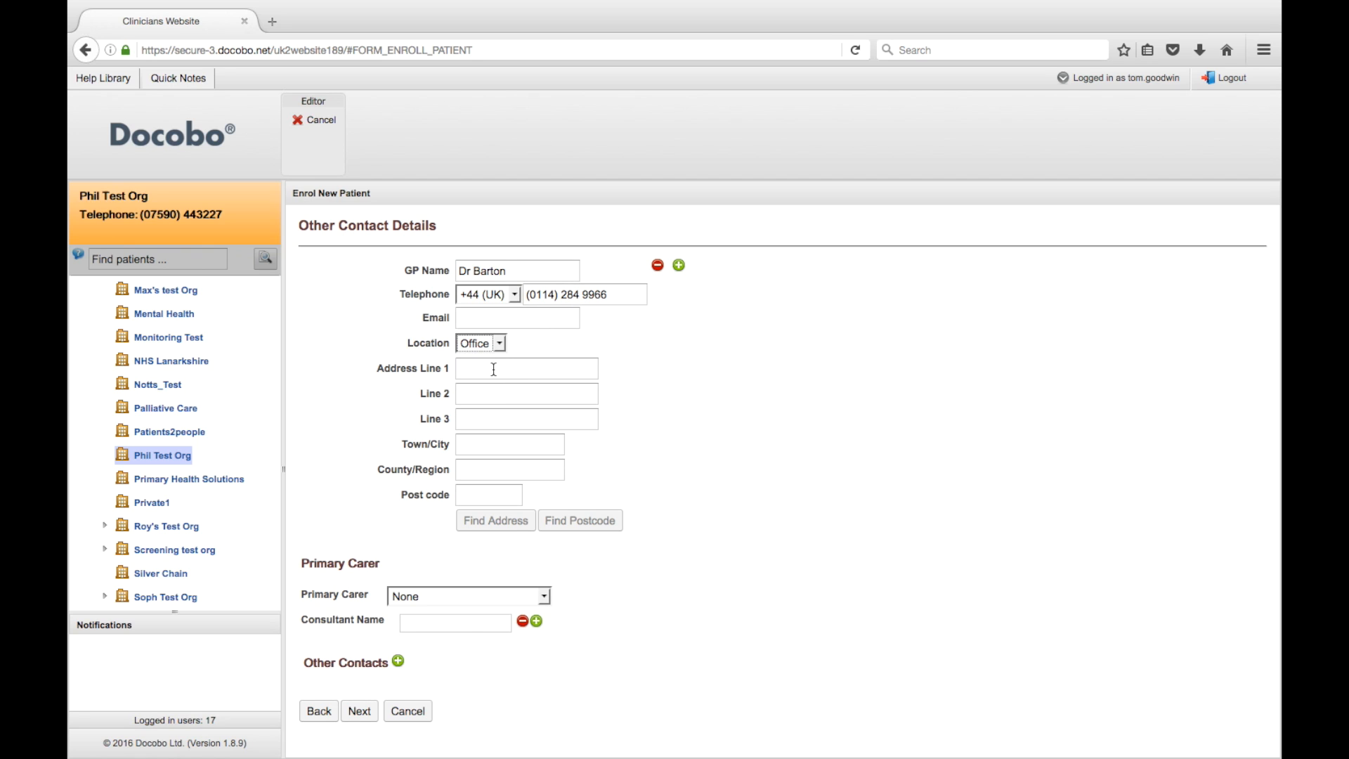
pyautogui.click(494, 369)
pyautogui.write('Mill Road Surgery')
pyautogui.click(522, 447)
pyautogui.write('Sheffield')
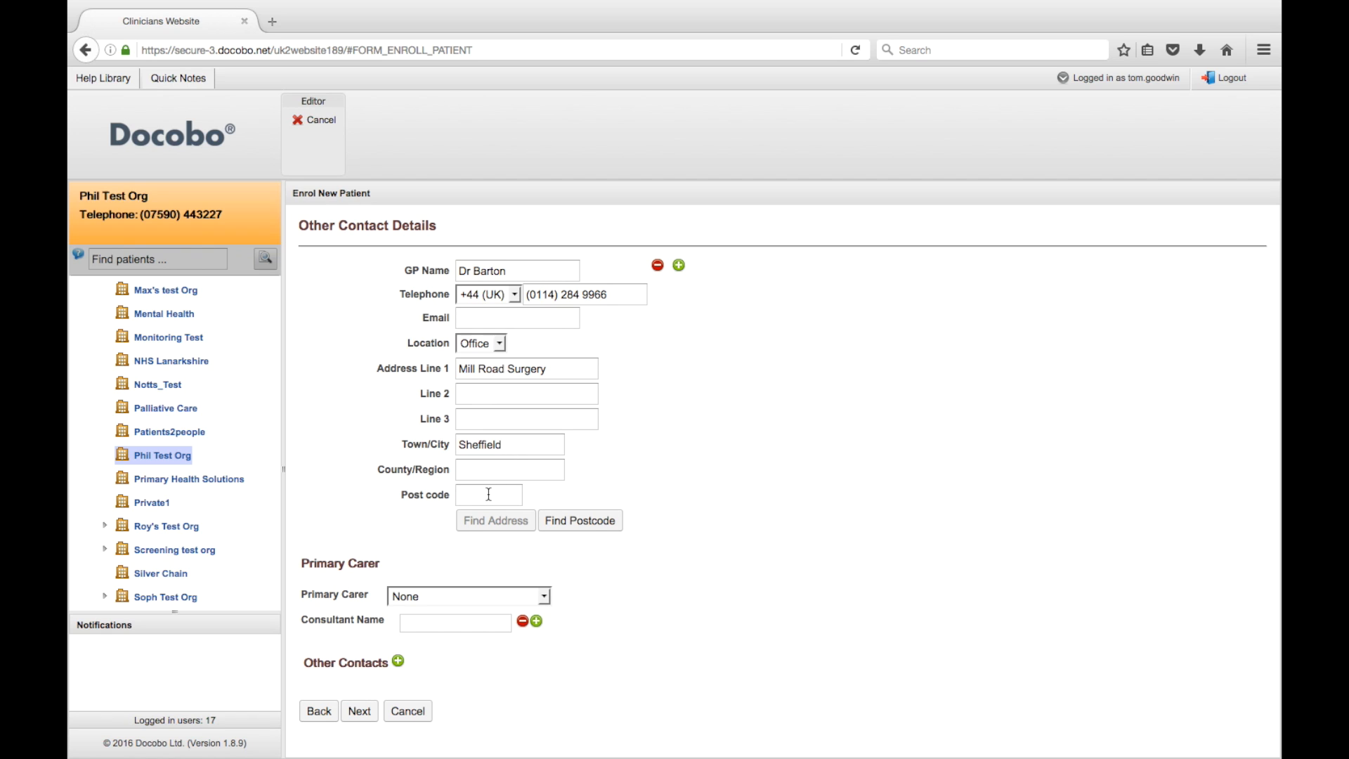
pyautogui.write('S356DZ')
# Select the patient's primary carer and continue
pyautogui.click(543, 596)
pyautogui.click(490, 507)
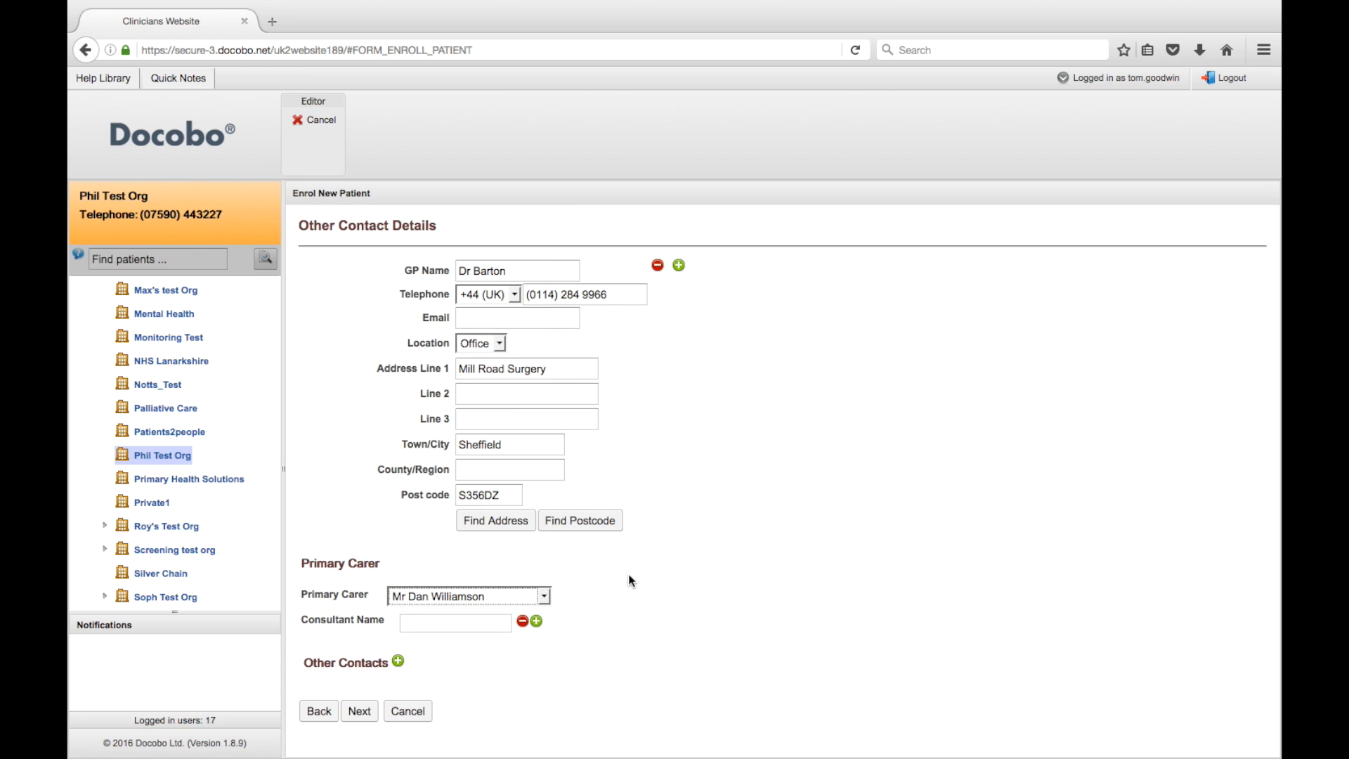
pyautogui.click(359, 711)
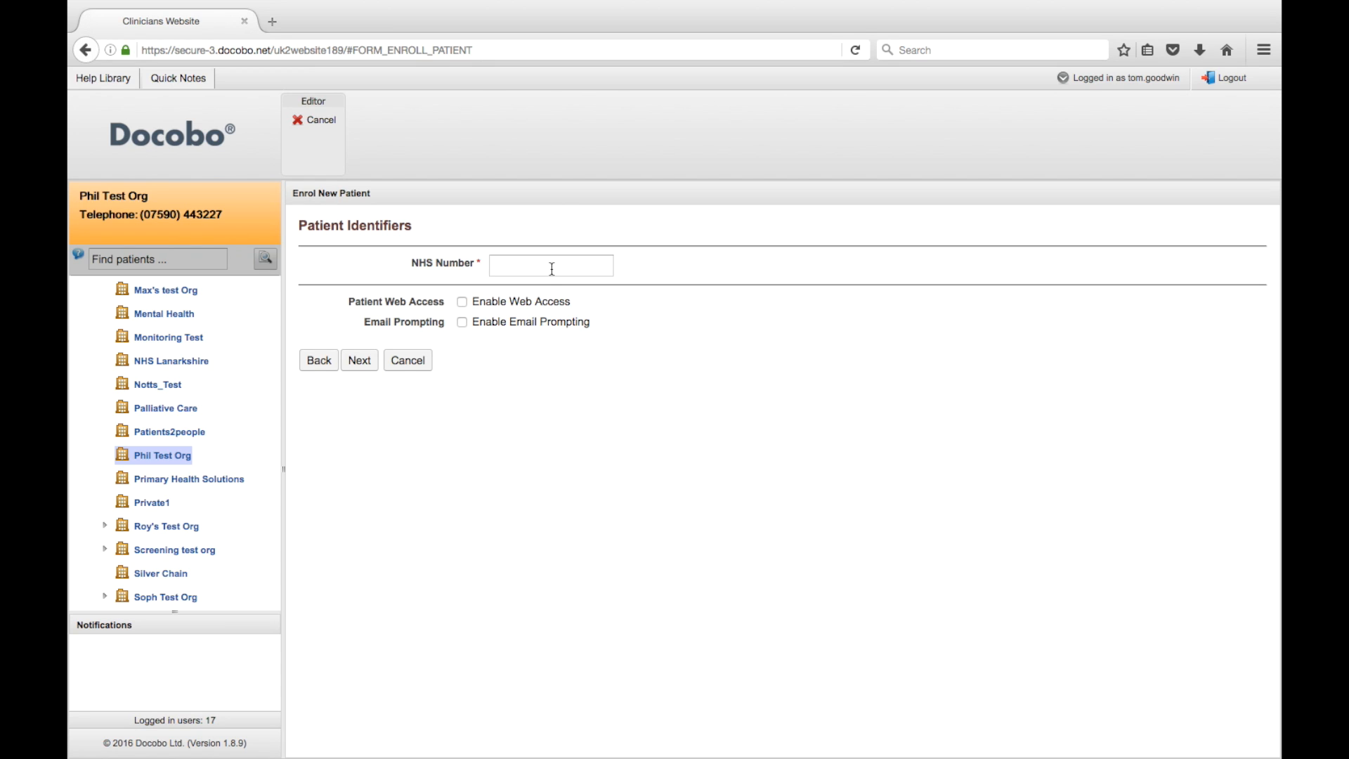
# Enter the patient's NHS number, enable email prompting, and continue
pyautogui.click(461, 322)
pyautogui.click(359, 359)
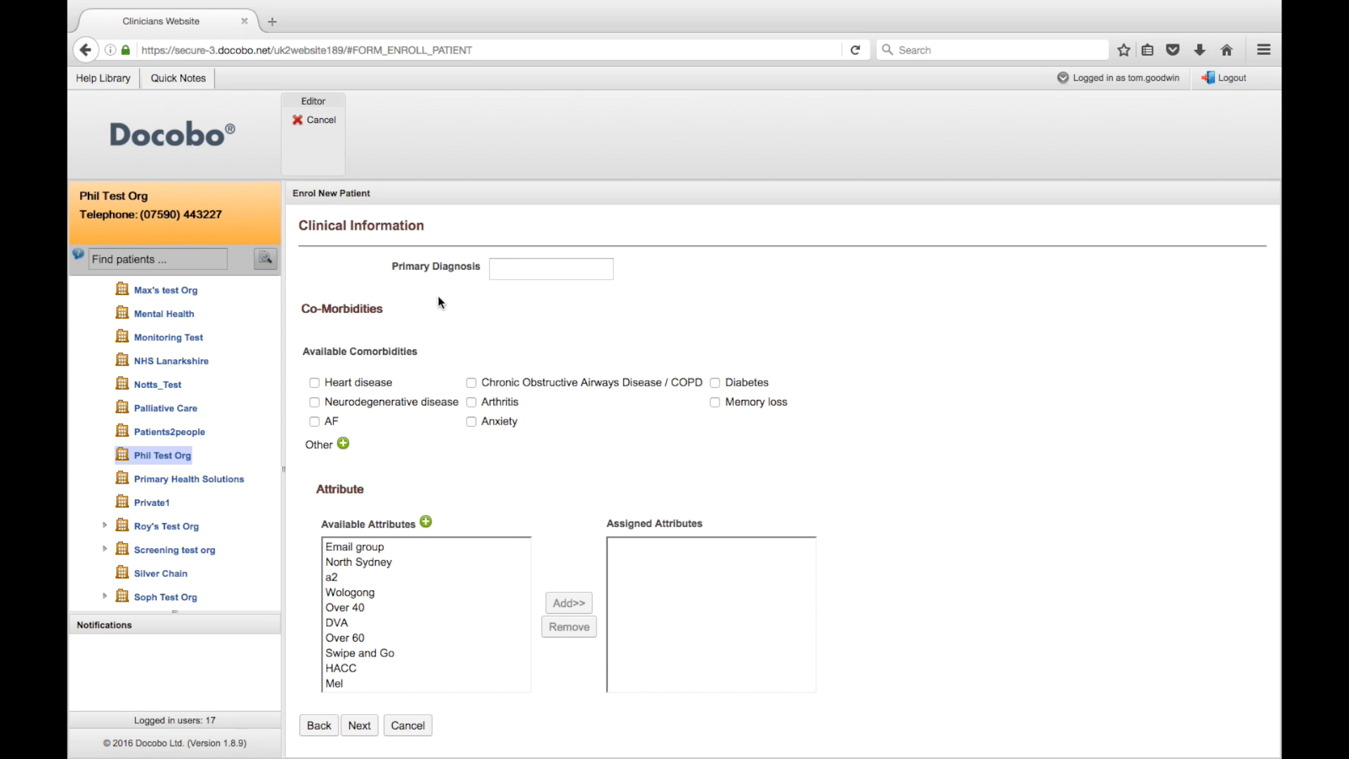
# Set the primary diagnosis to COPD, tick the COPD co-morbidity, and continue
pyautogui.click(511, 270)
pyautogui.write('COPD')
pyautogui.click(471, 384)
pyautogui.click(360, 725)
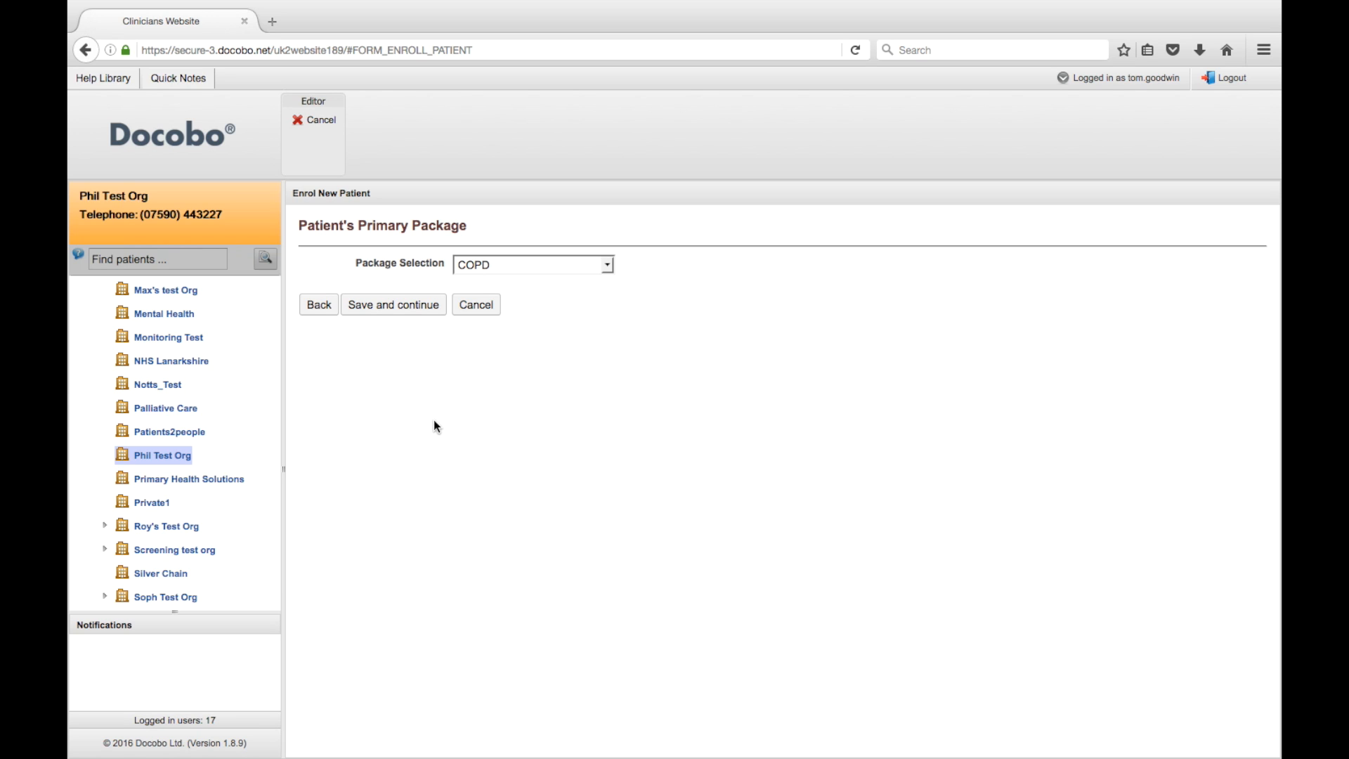
# Save the enrolment with the COPD package selected
pyautogui.click(419, 308)
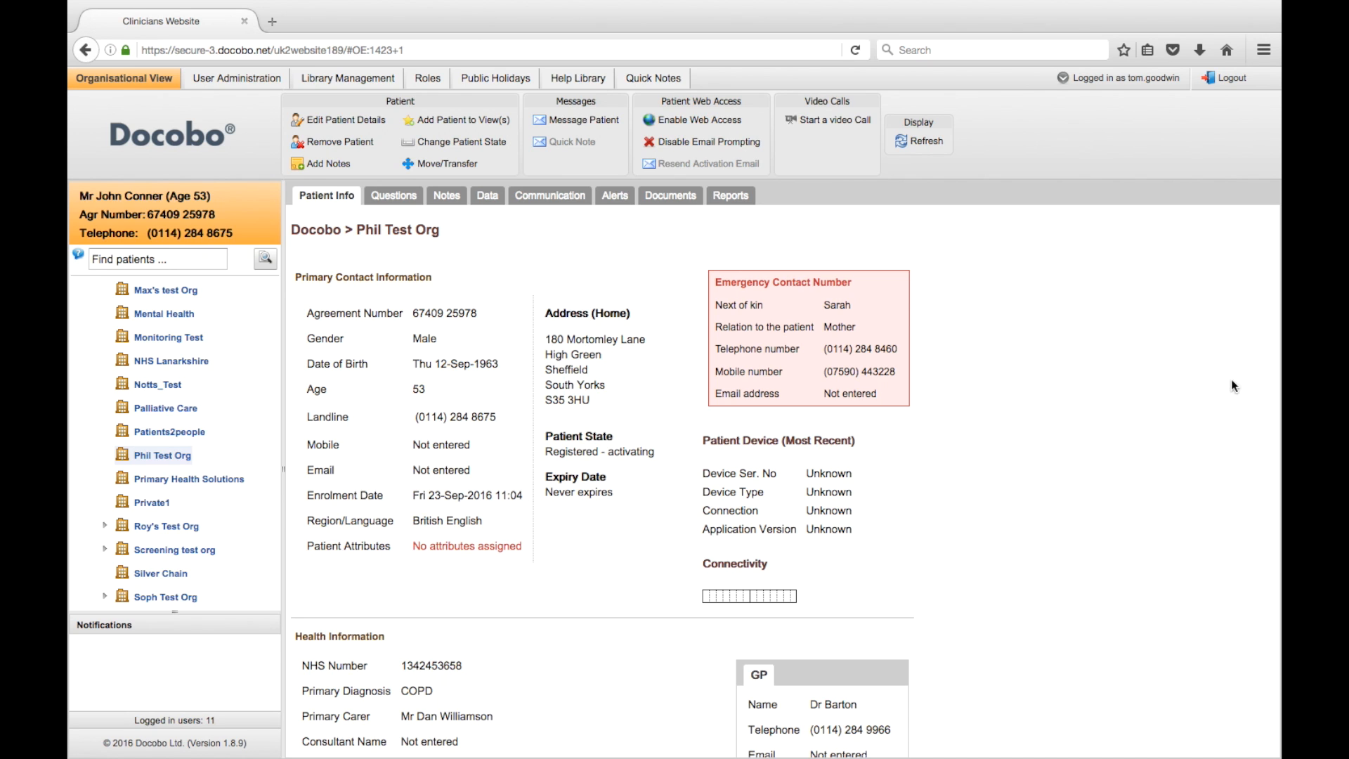
pyautogui.moveTo(1272, 420); pyautogui.dragTo(1279, 393)
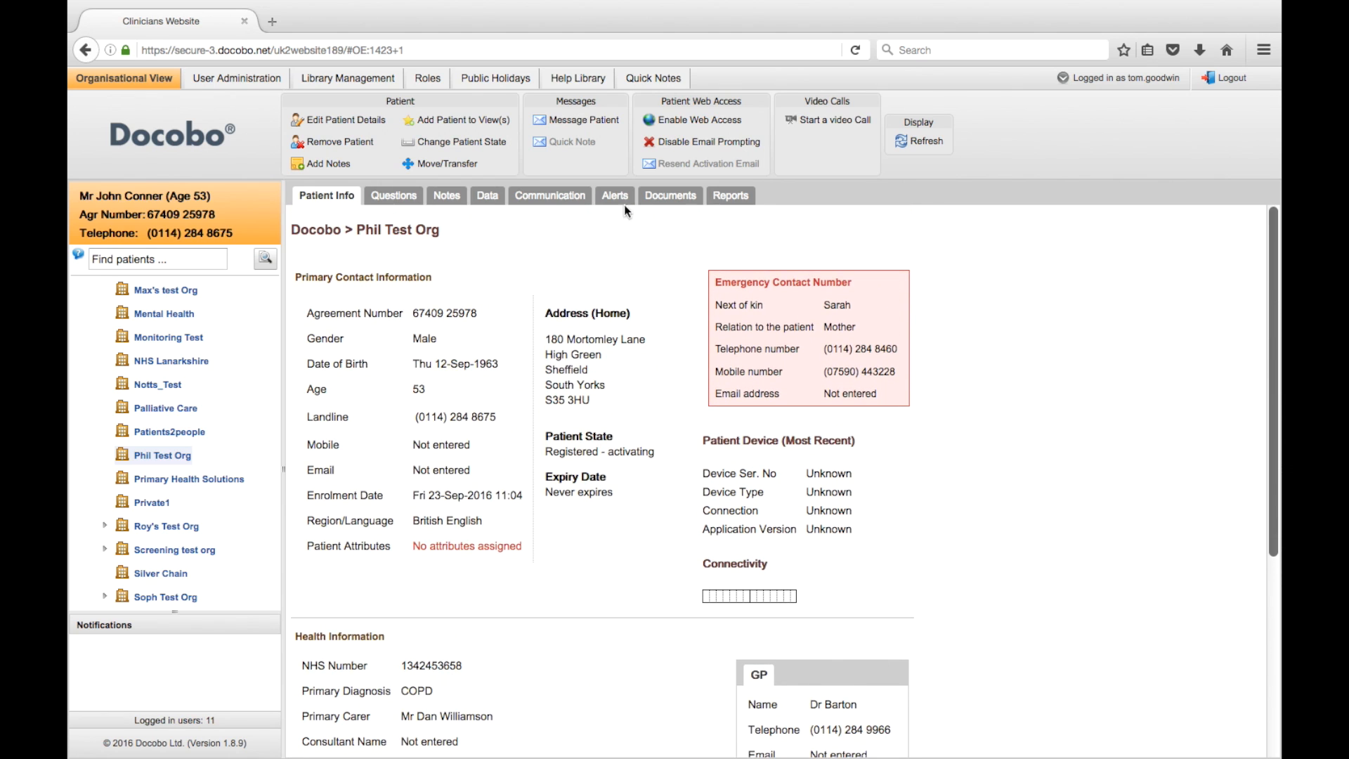
# Browse the patient's morning questions, the sleep question's details and the Sleep alert settings
pyautogui.click(394, 196)
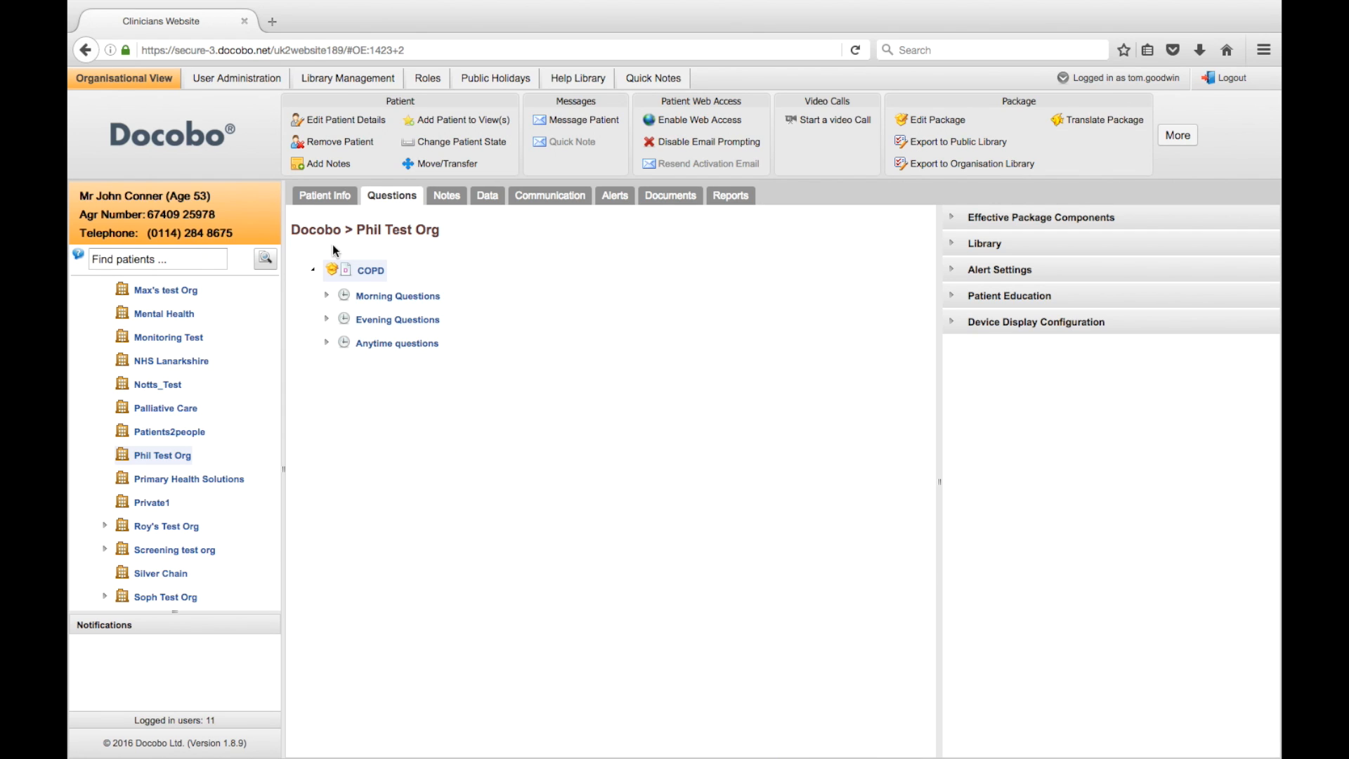
pyautogui.click(326, 296)
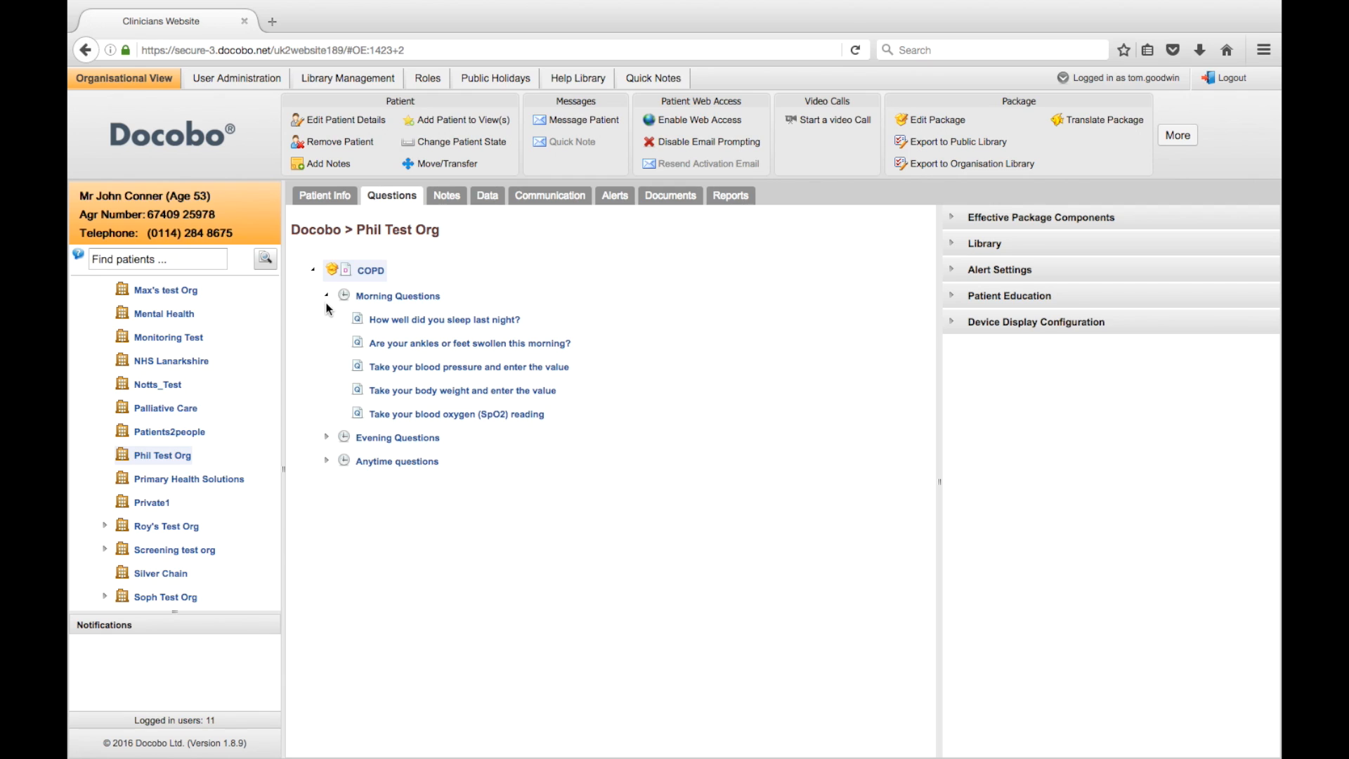
pyautogui.moveTo(552, 320)
pyautogui.click(552, 323)
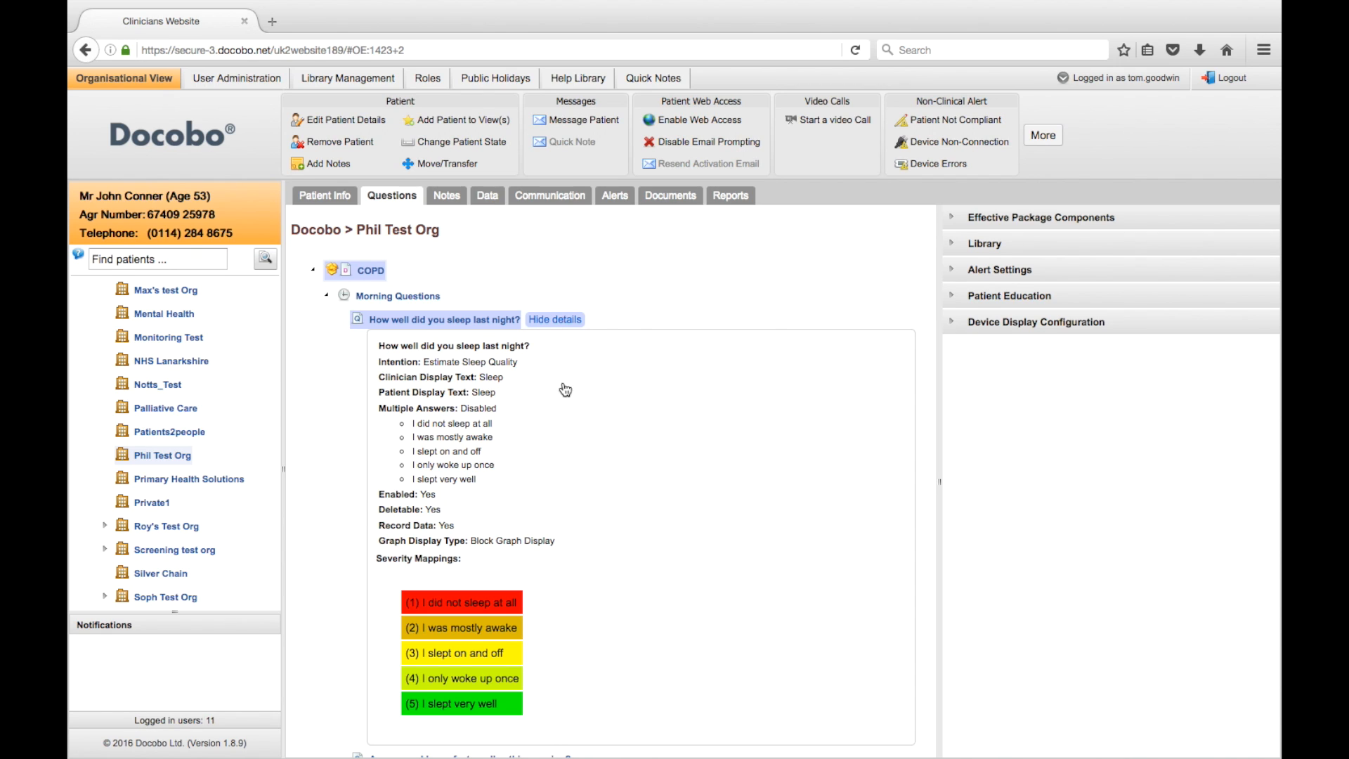
pyautogui.click(559, 321)
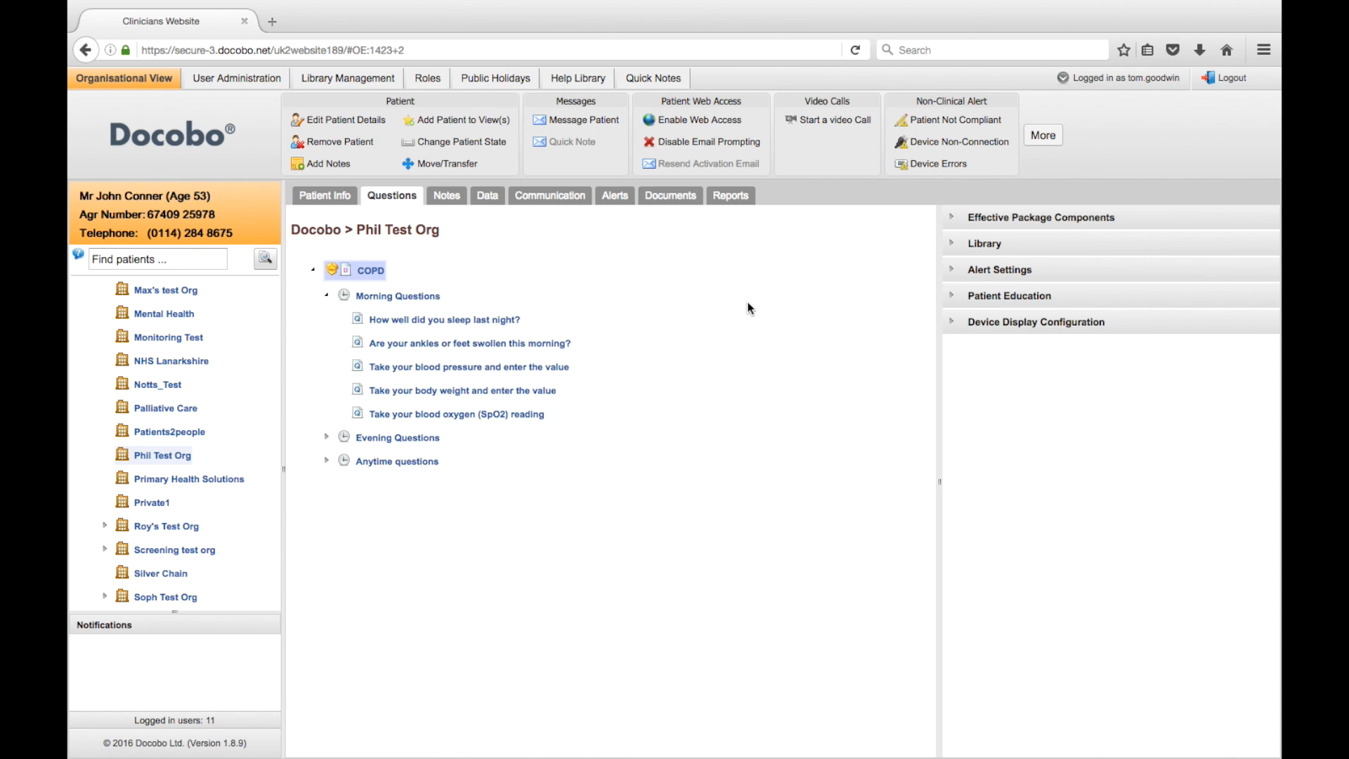
pyautogui.click(954, 271)
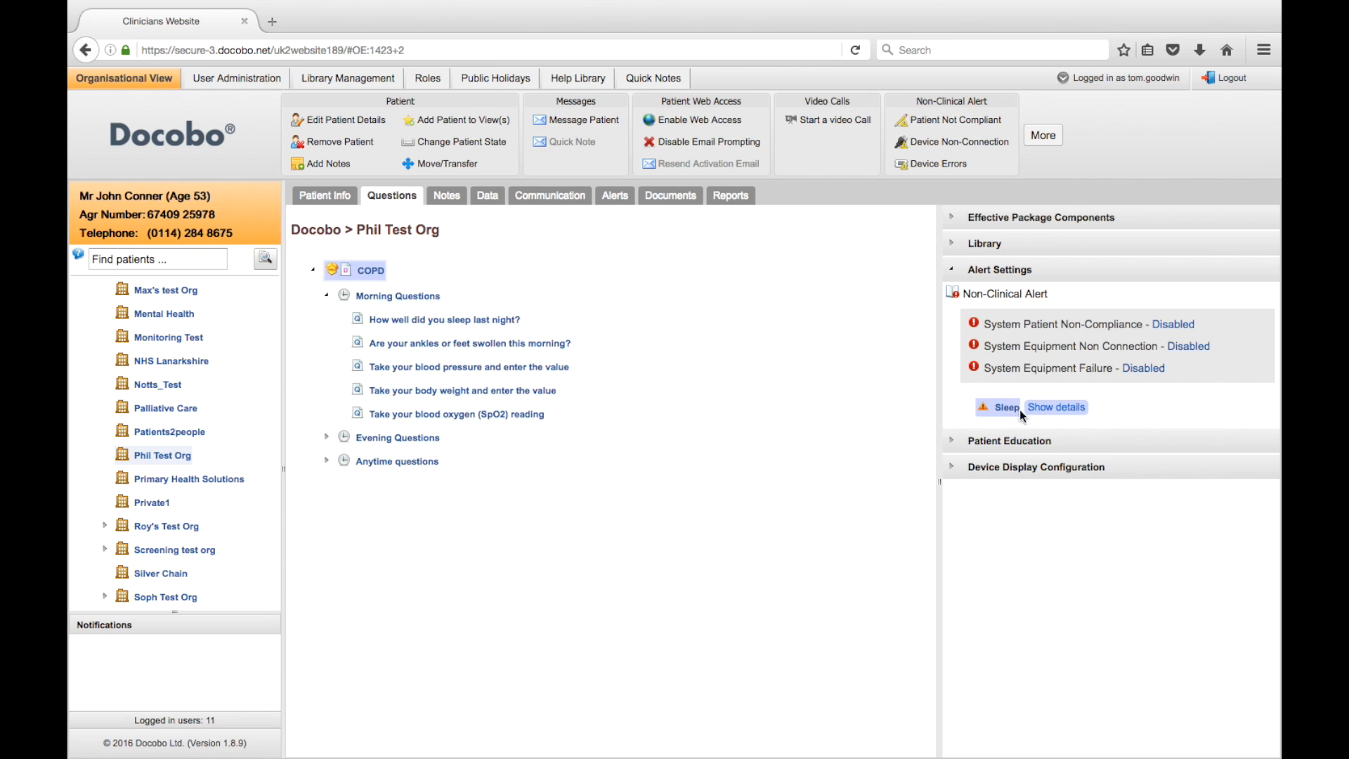
pyautogui.click(1047, 411)
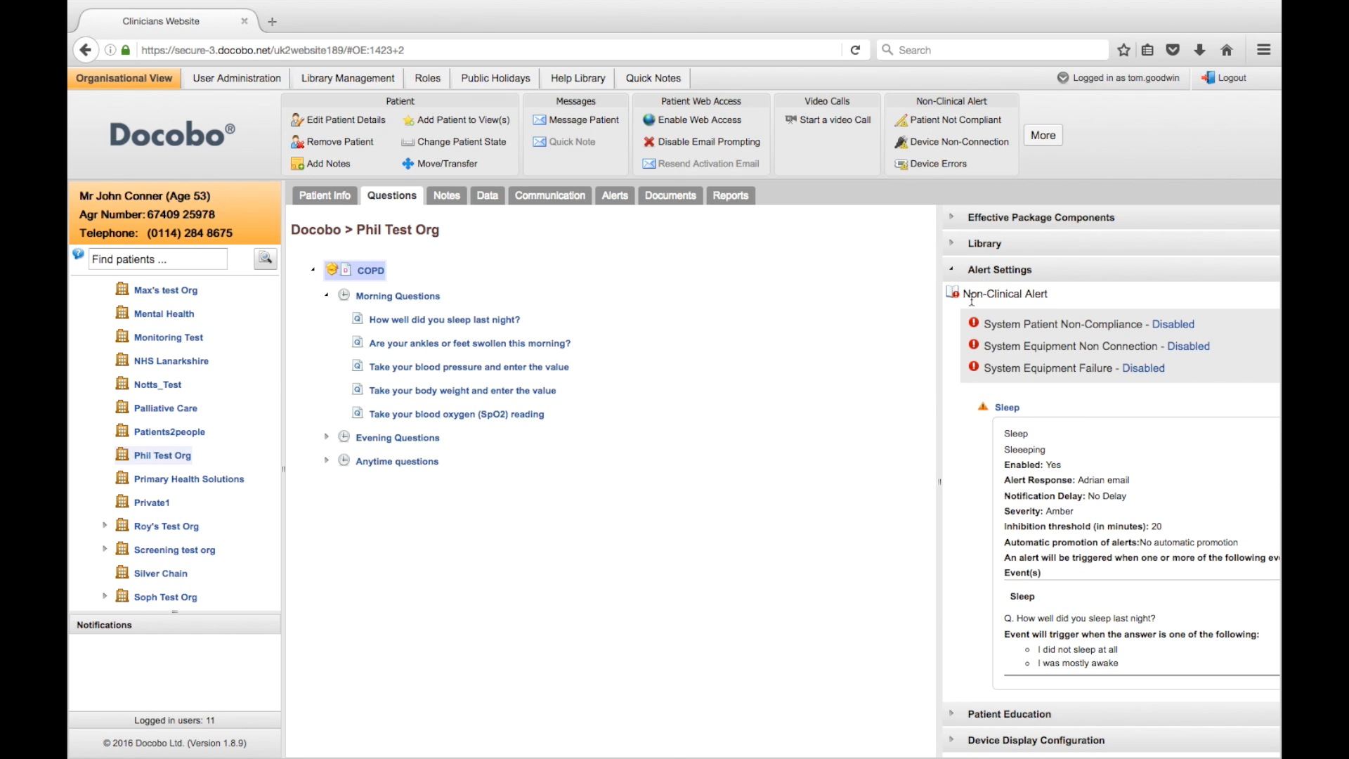
# Create a new alert with graphical alert editing for the Blood Pressure question
pyautogui.click(1044, 137)
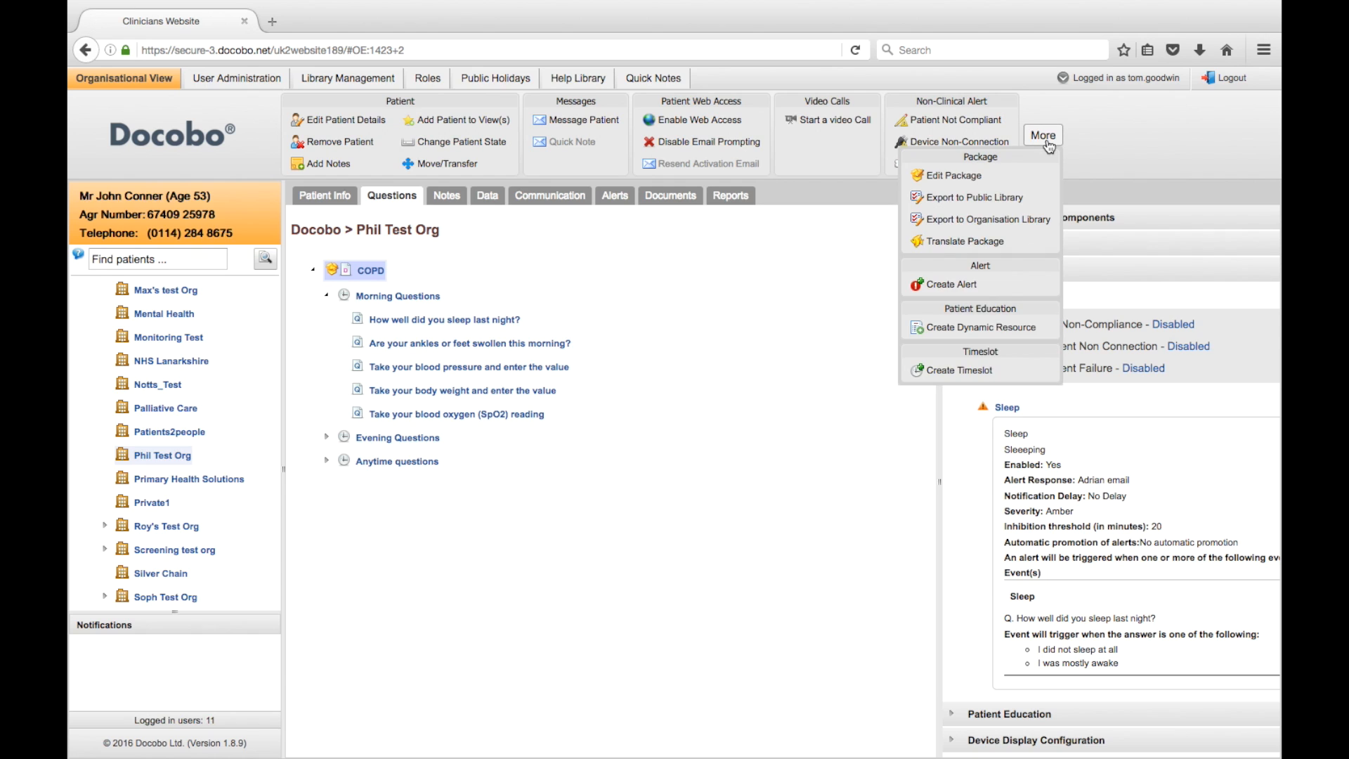
pyautogui.click(986, 286)
pyautogui.click(360, 293)
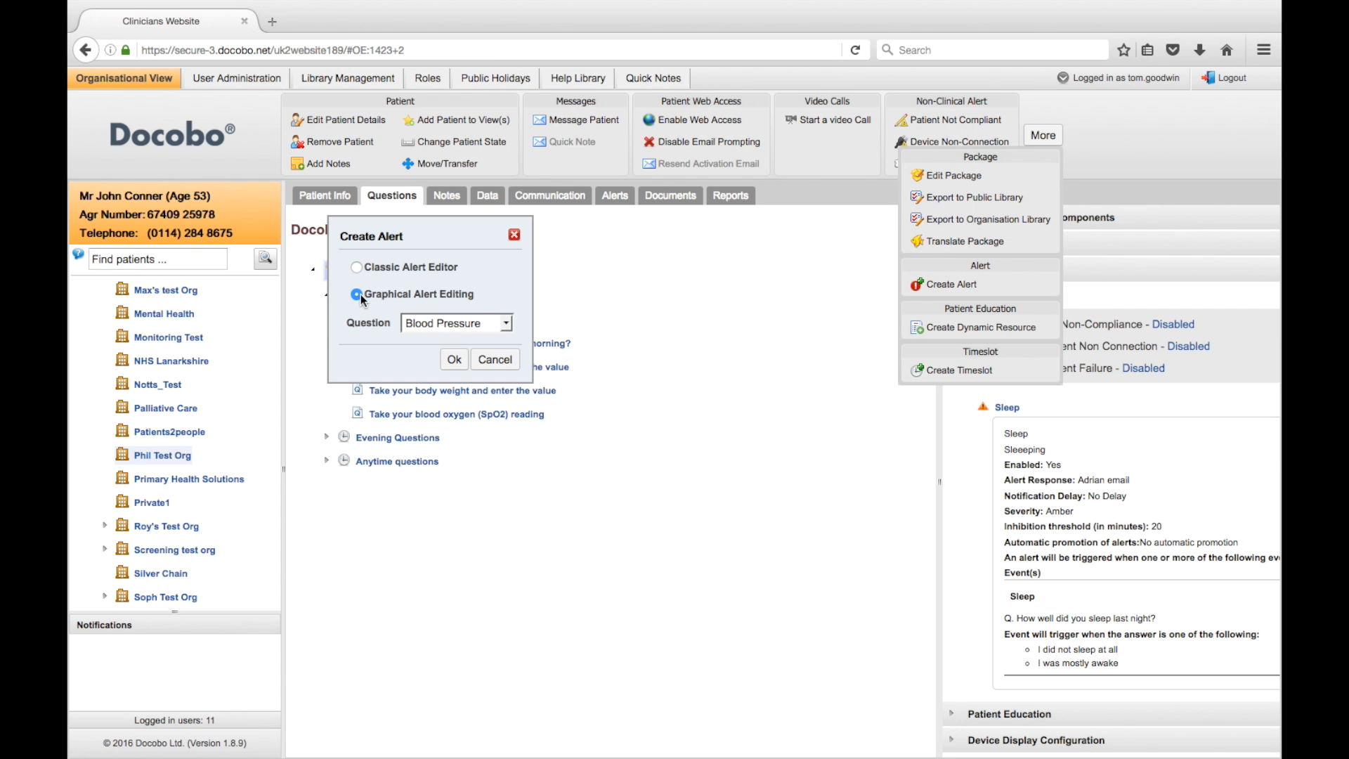
pyautogui.click(453, 360)
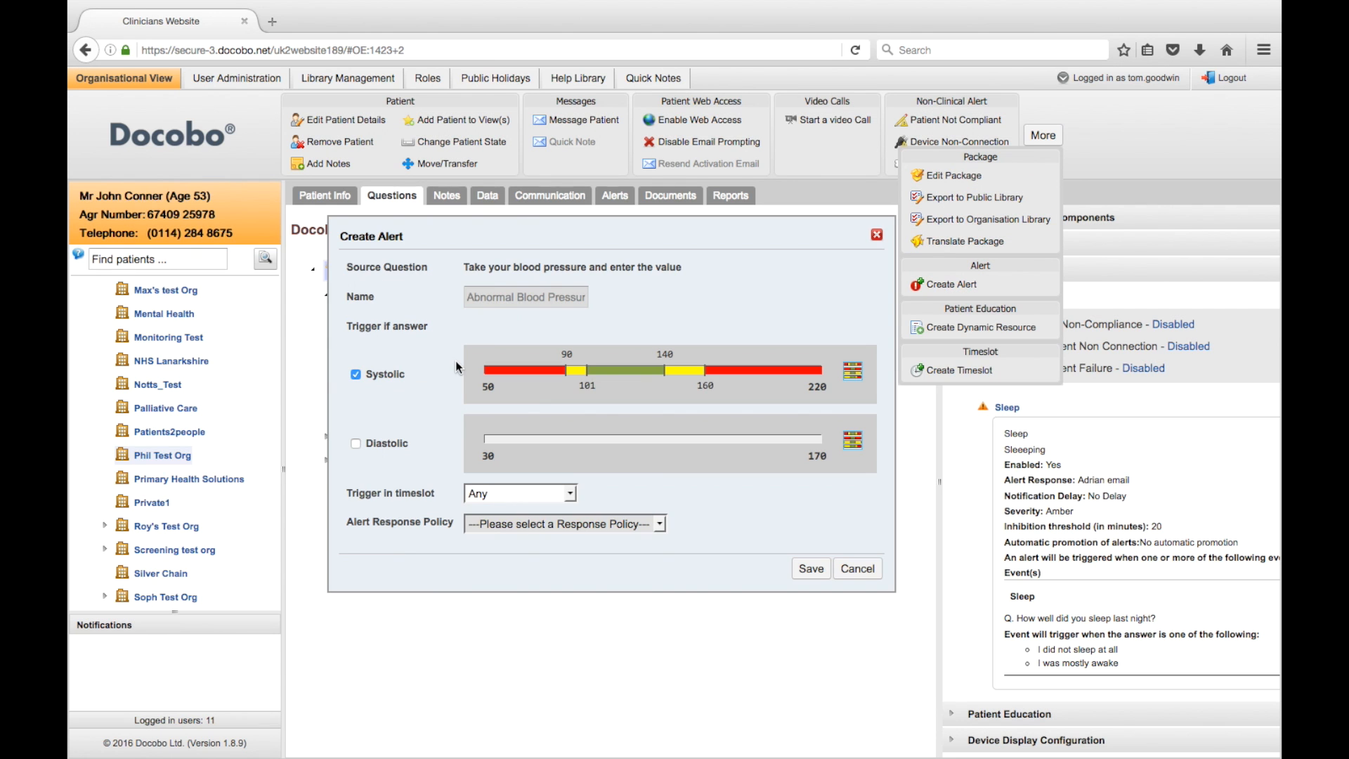
# Set the systolic alert thresholds to 88, 99, 145 and 155, and enable diastolic with thresholds 65, 73, 102 and 118
pyautogui.click(559, 370)
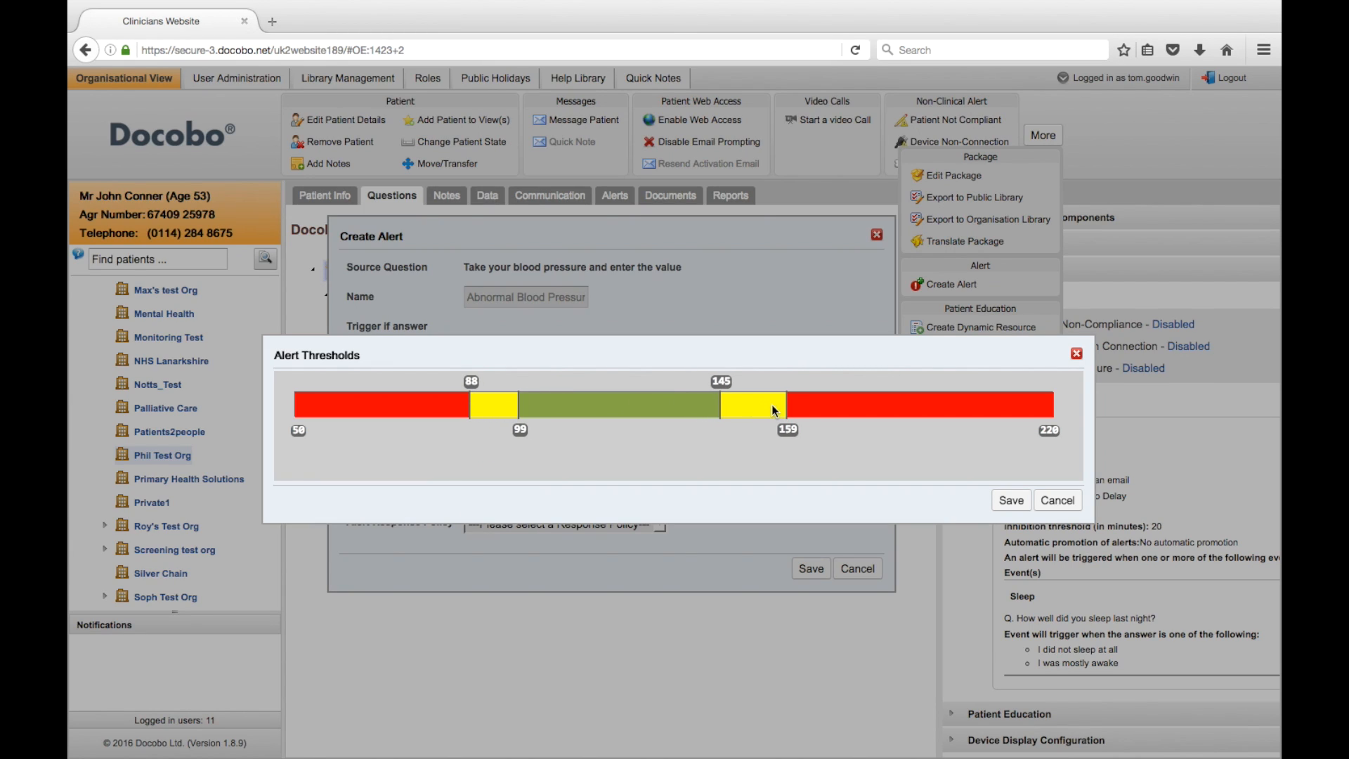
pyautogui.click(1009, 500)
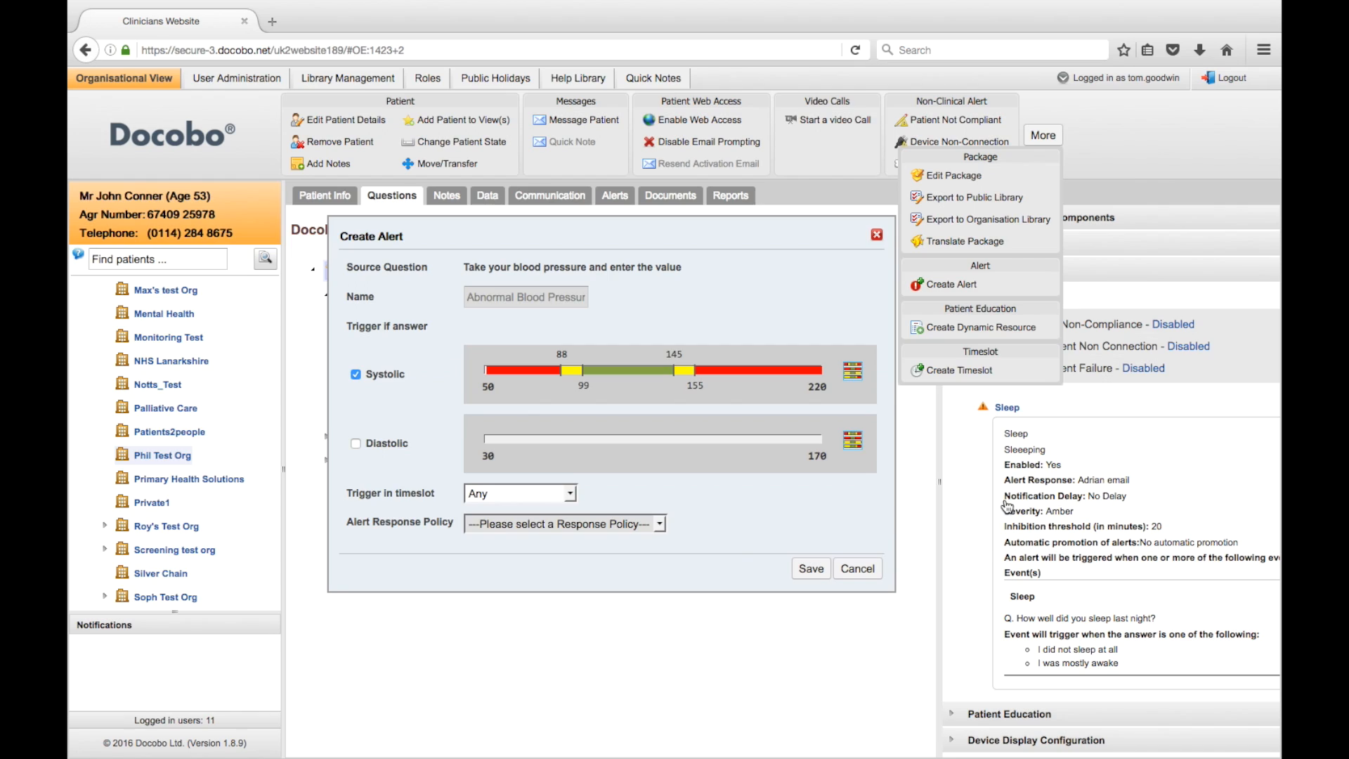
pyautogui.click(355, 443)
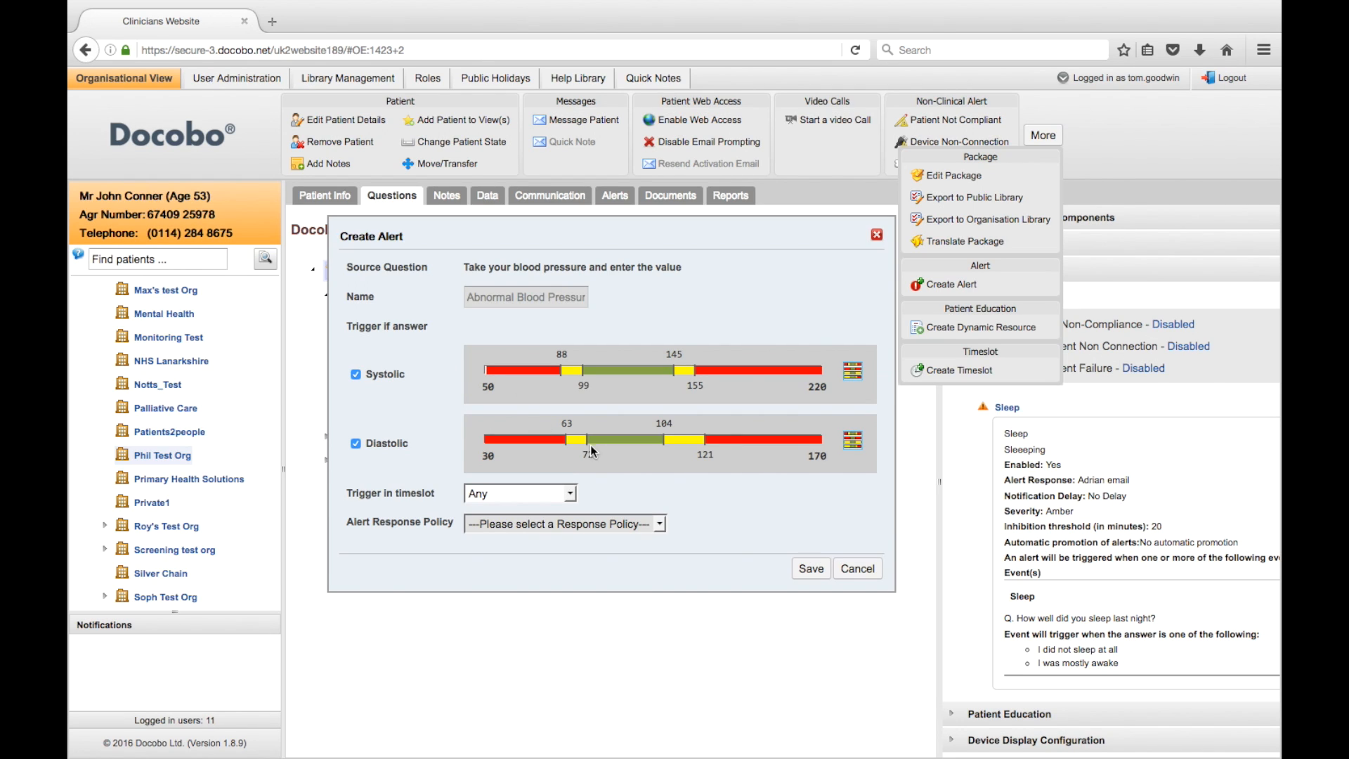
pyautogui.click(614, 440)
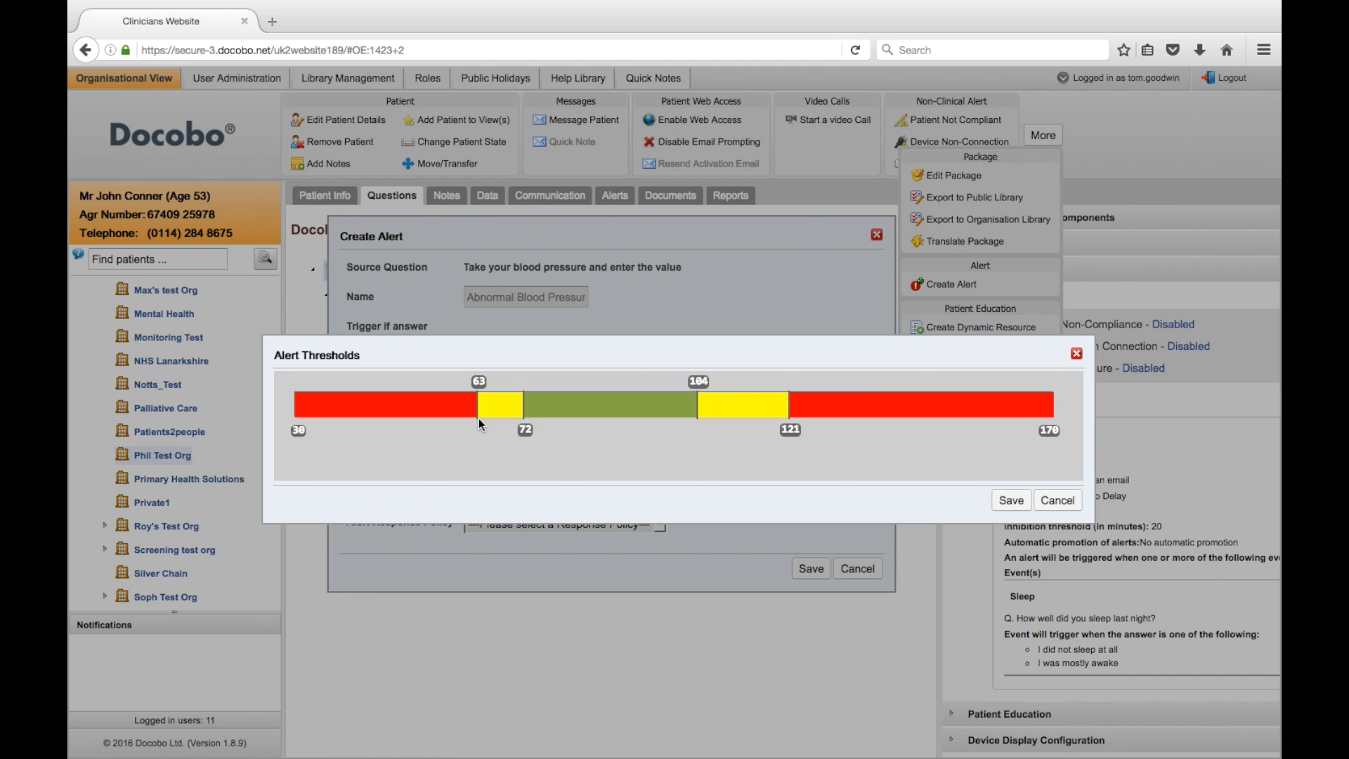
pyautogui.moveTo(478, 406); pyautogui.dragTo(533, 407)
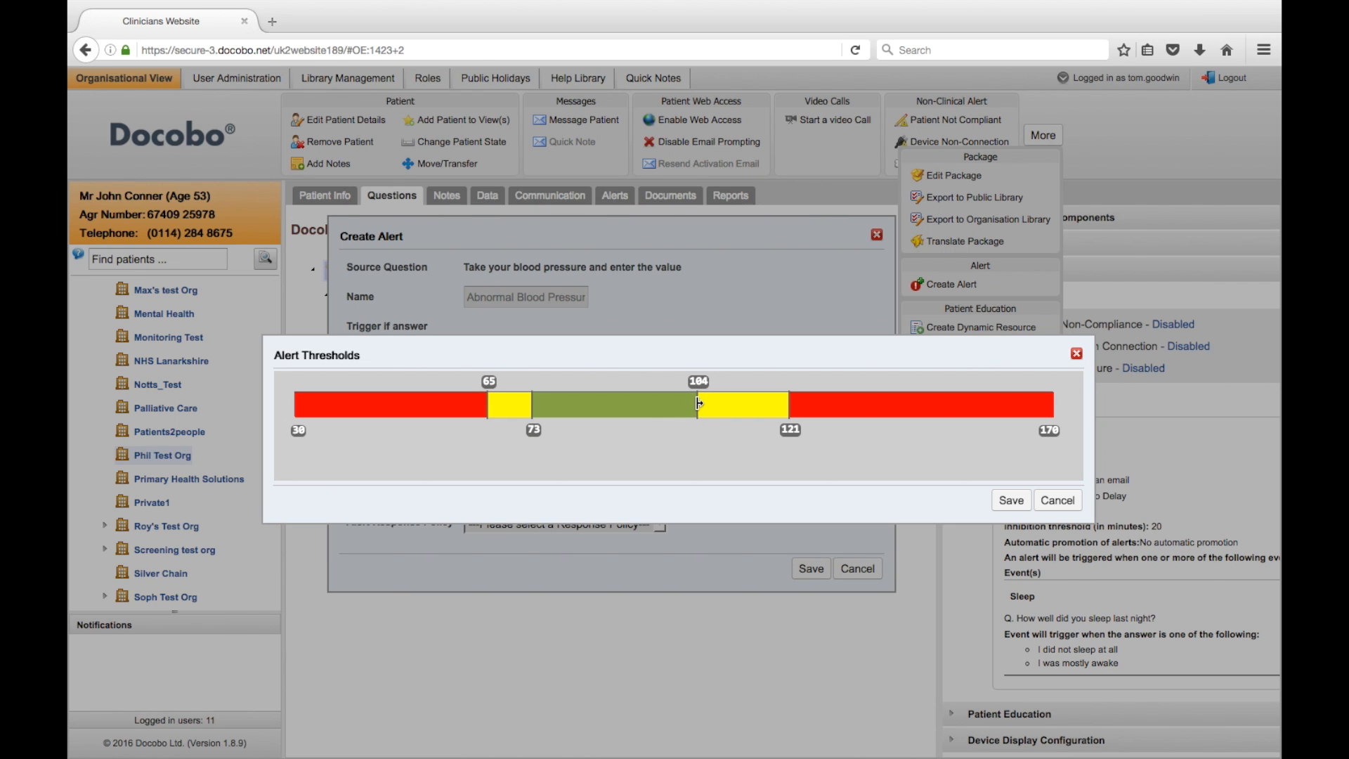
pyautogui.moveTo(699, 406); pyautogui.dragTo(687, 408)
pyautogui.moveTo(791, 404); pyautogui.dragTo(777, 404)
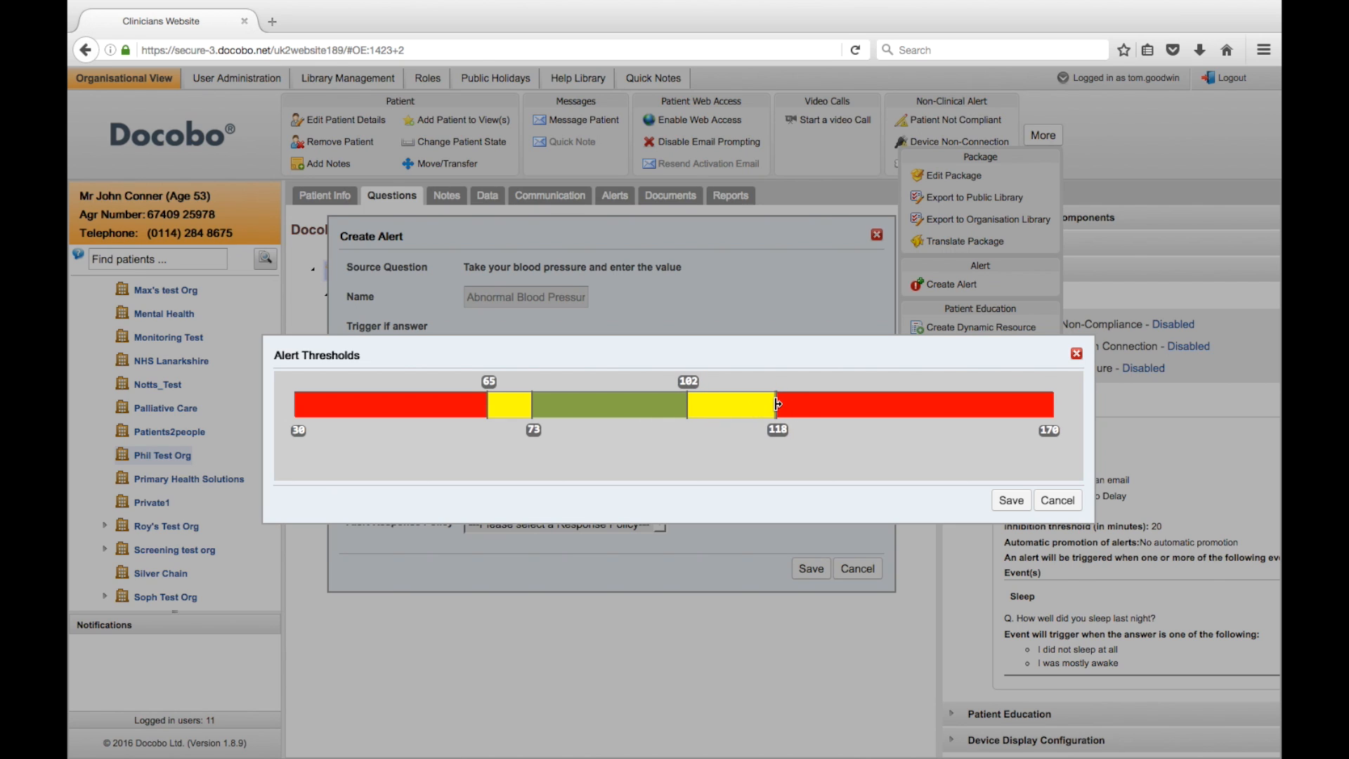
pyautogui.click(999, 501)
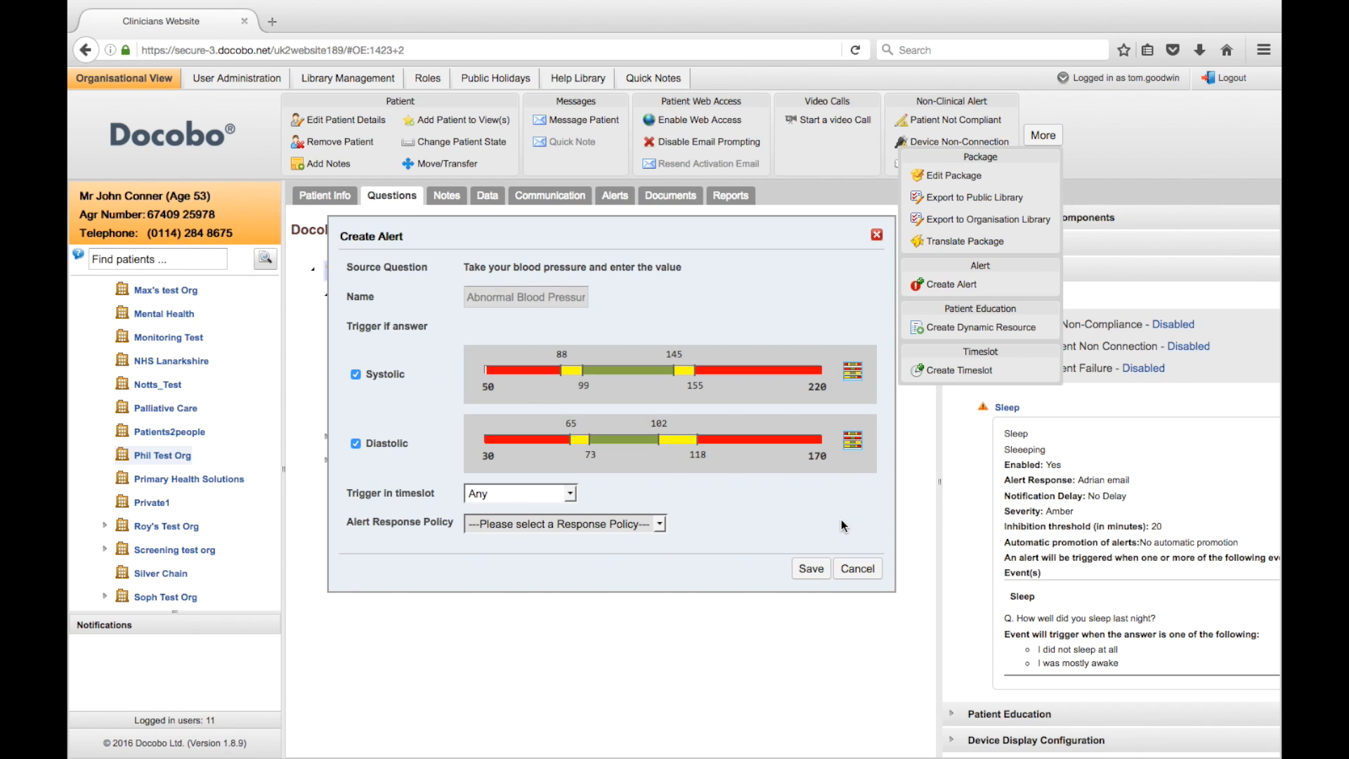
# Choose SWYPFT COPD Team as the alert response policy and save the new alert
pyautogui.click(661, 524)
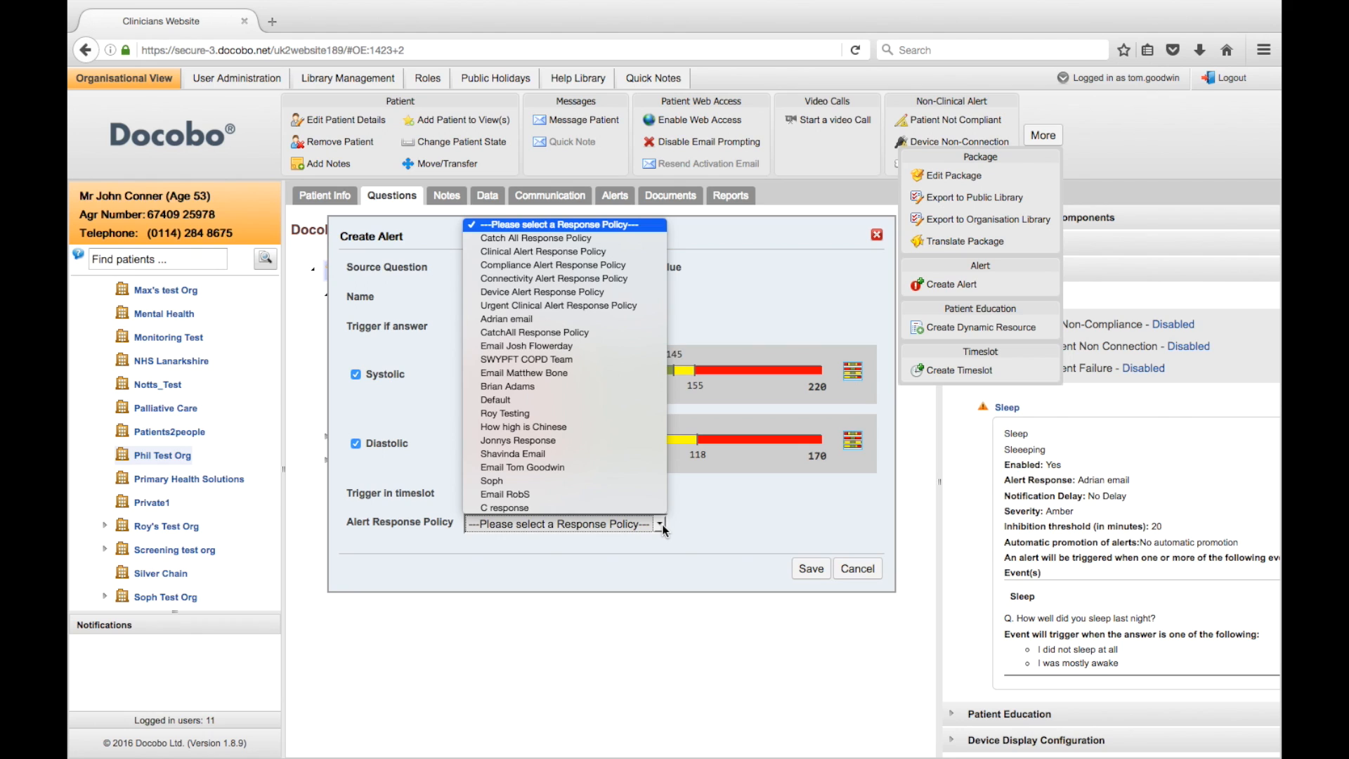
pyautogui.click(599, 361)
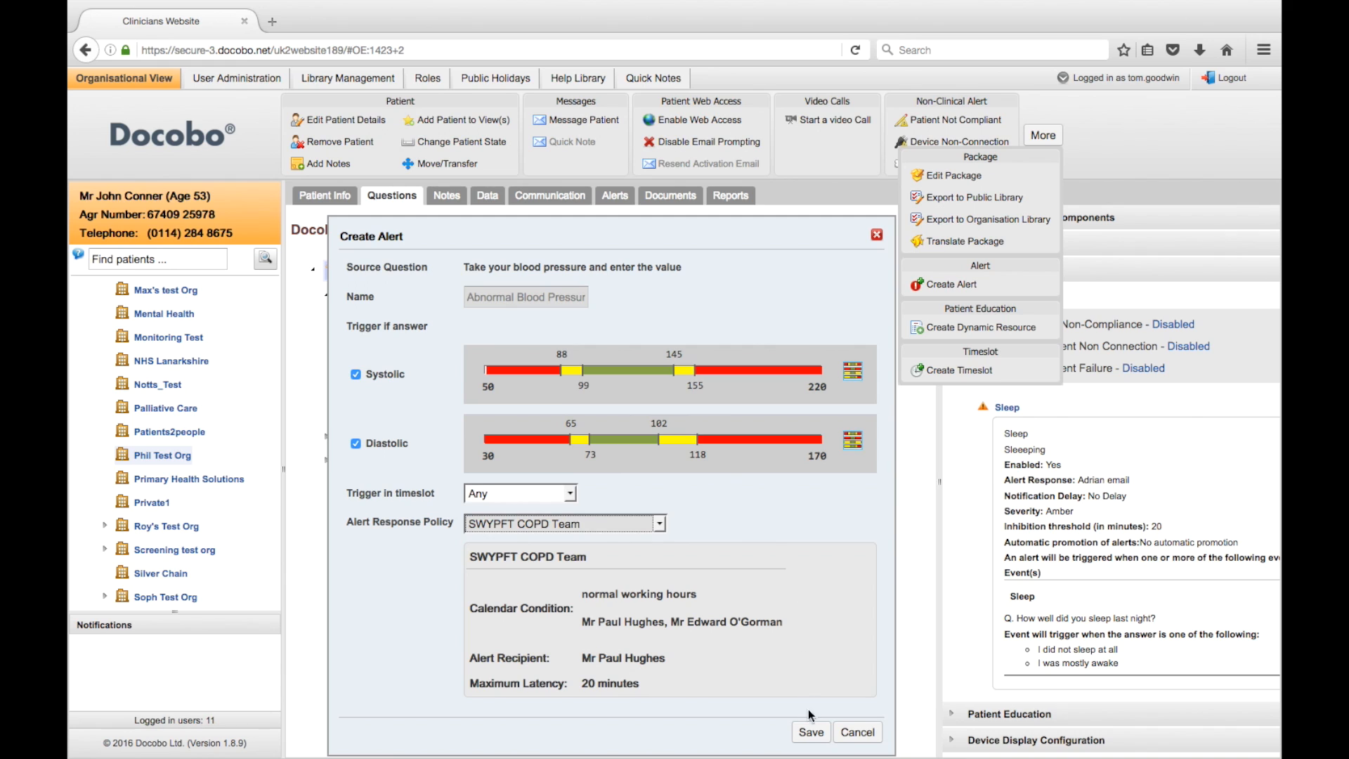
pyautogui.click(810, 731)
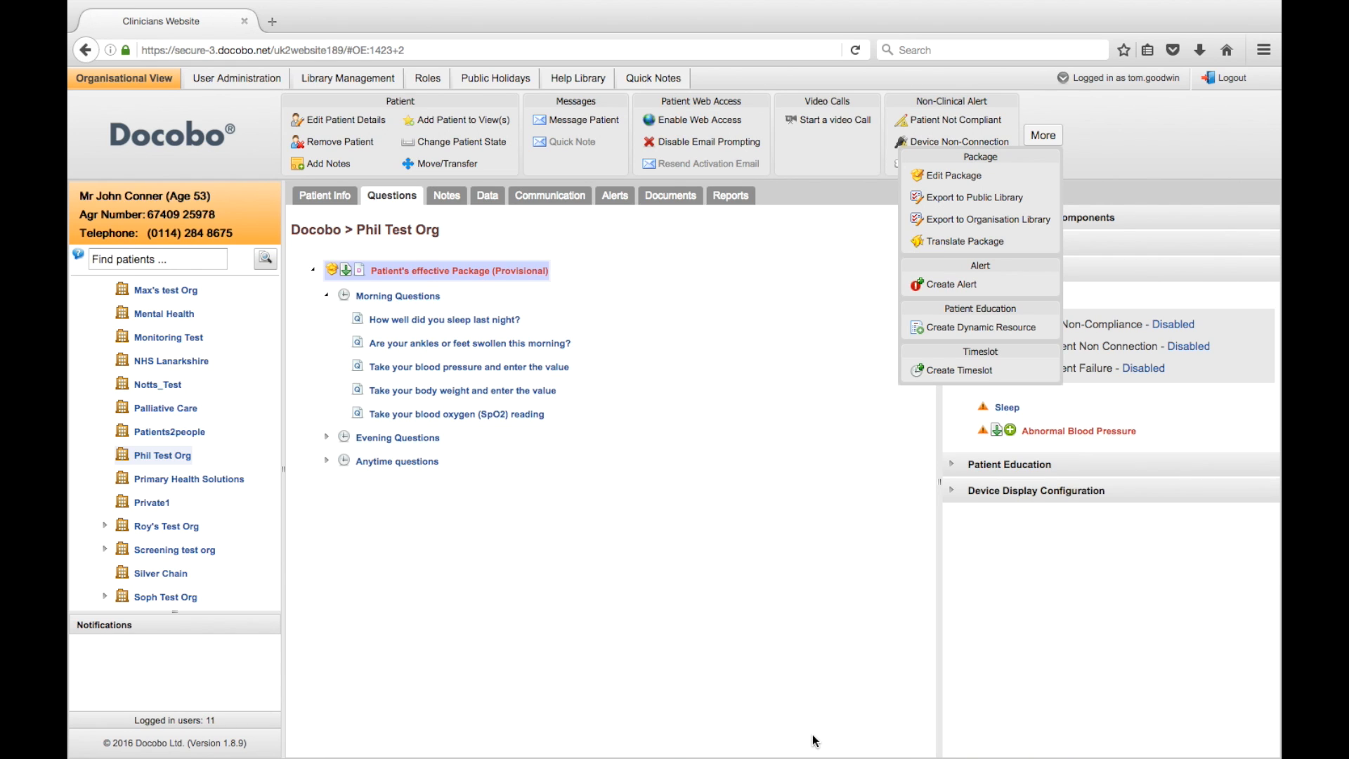
# Approve the provisional changes to the patient's effective package
pyautogui.click(749, 492)
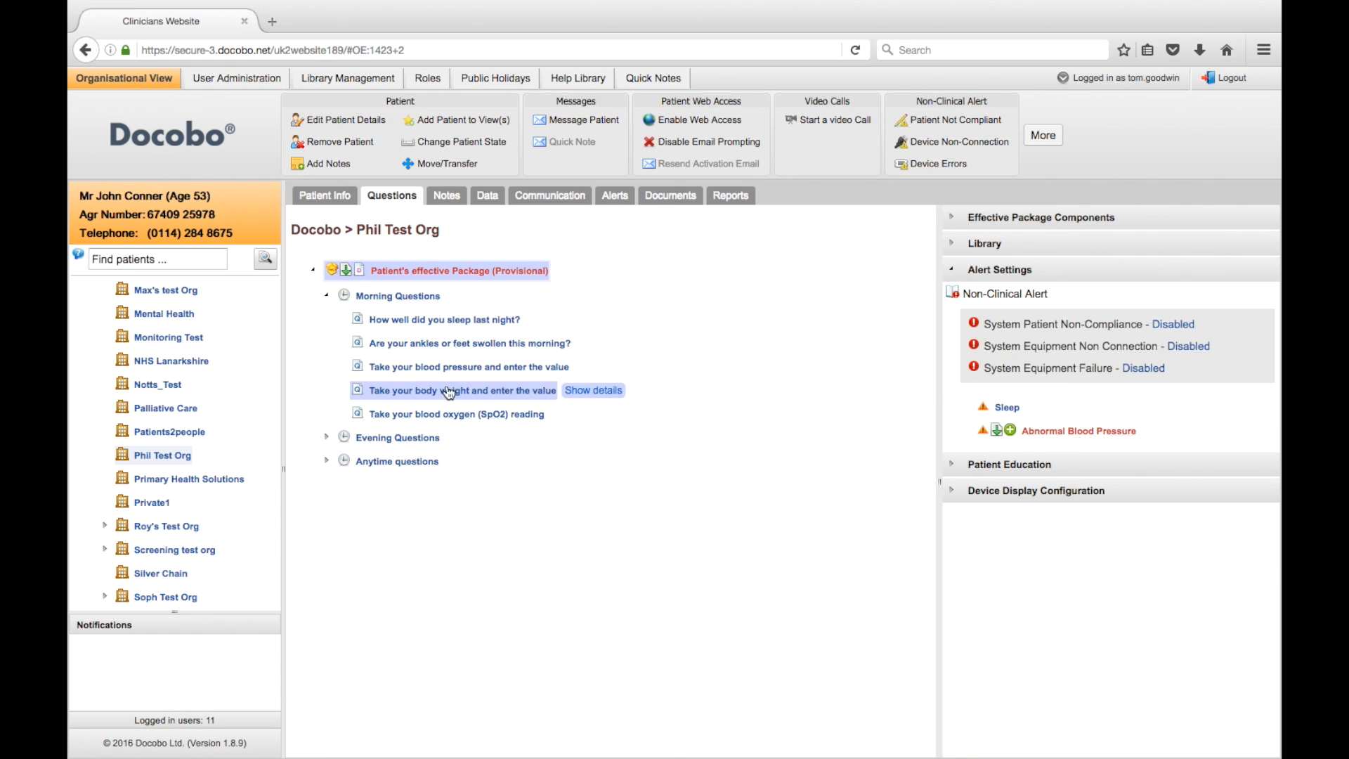
pyautogui.click(404, 271)
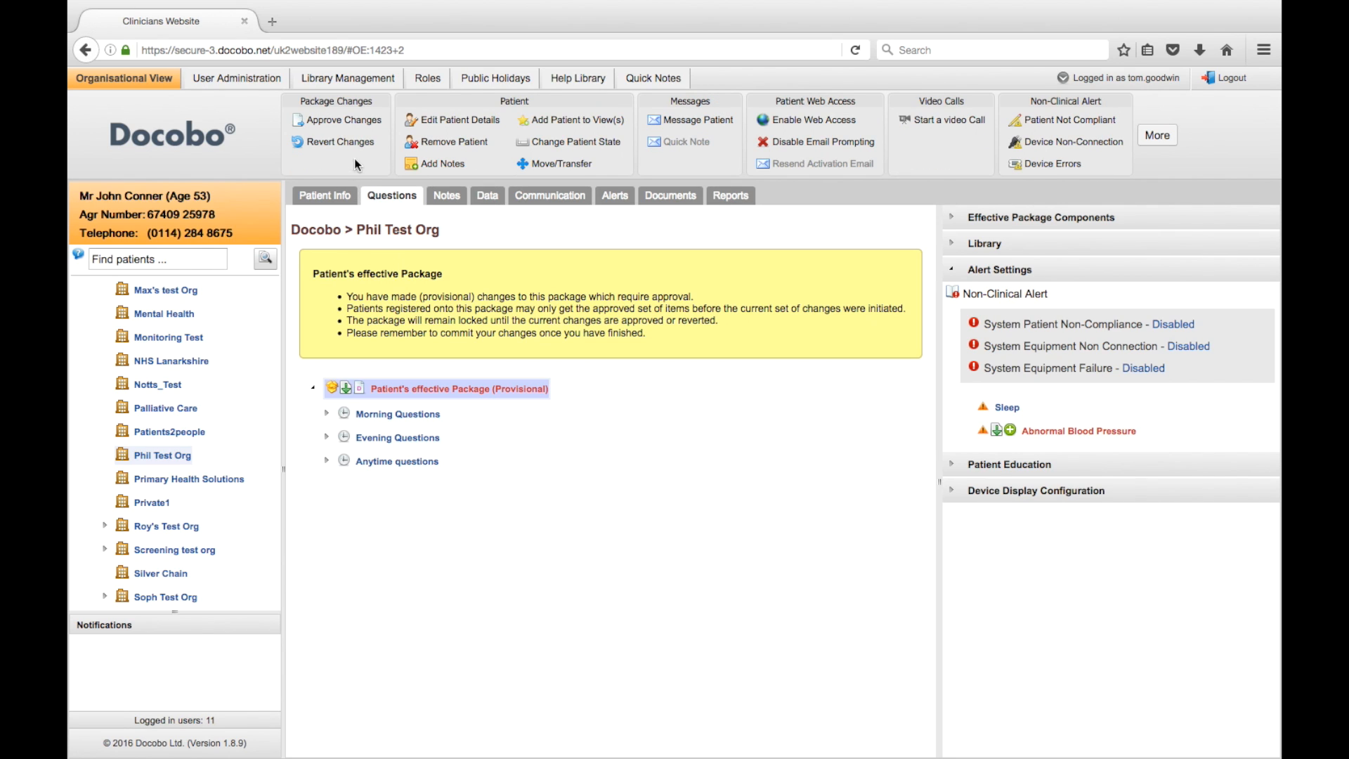
pyautogui.click(355, 123)
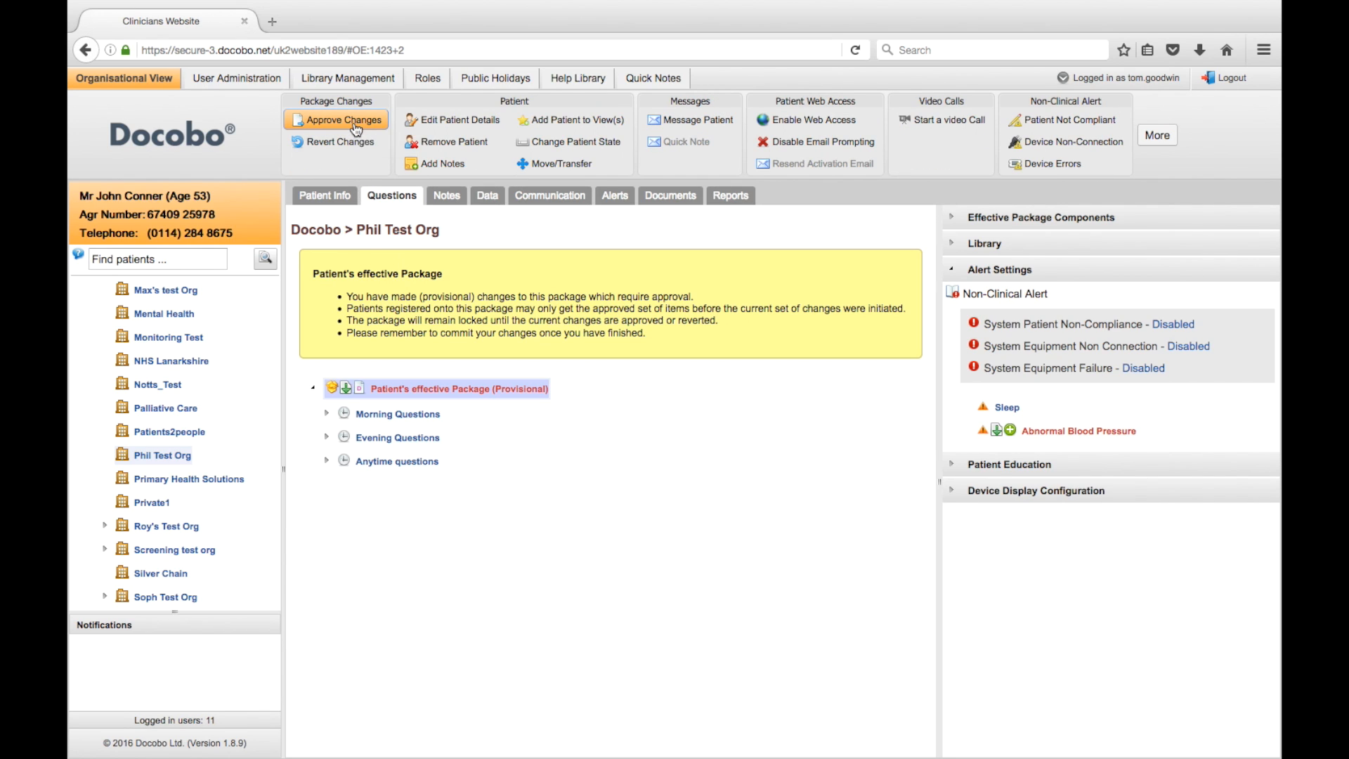
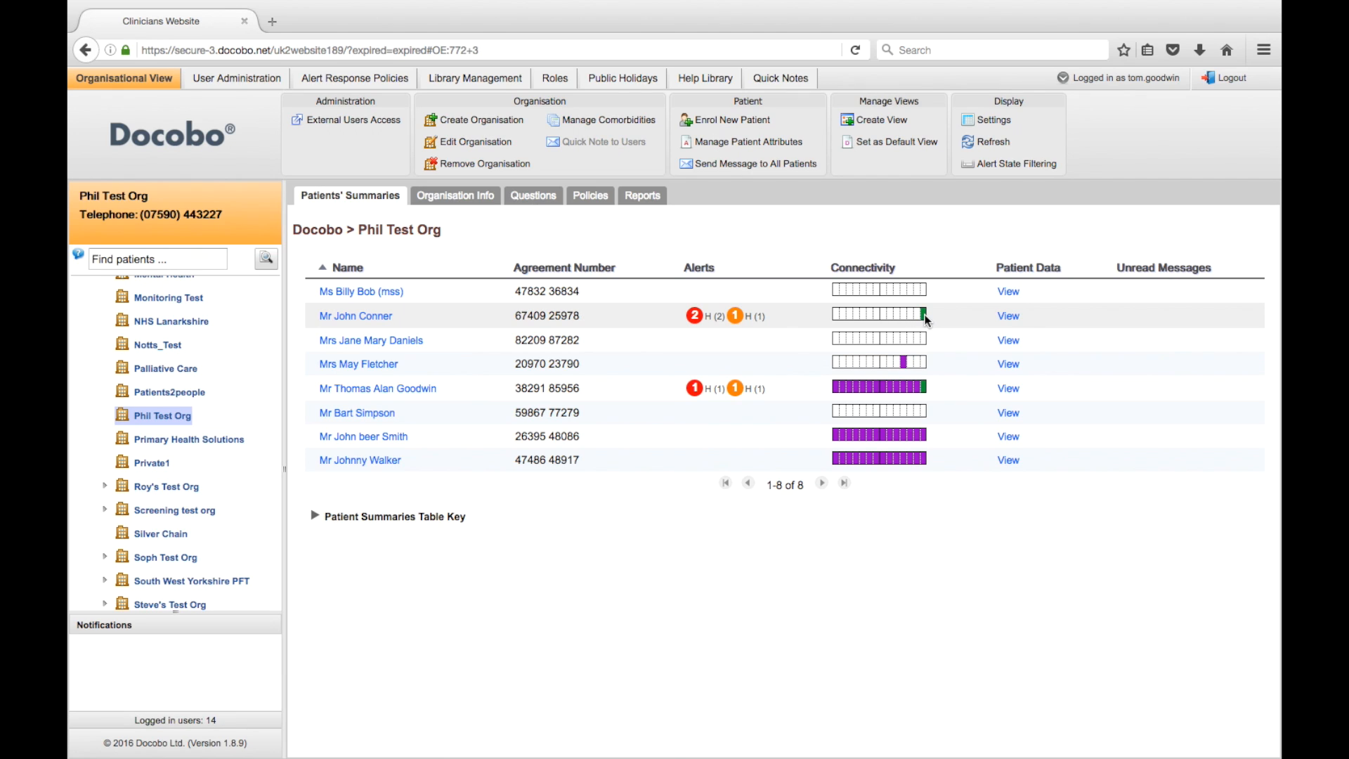
# Open the patient's data chart and view the detailed measurements submitted on 23 September
pyautogui.moveTo(925, 314)
pyautogui.click(1010, 318)
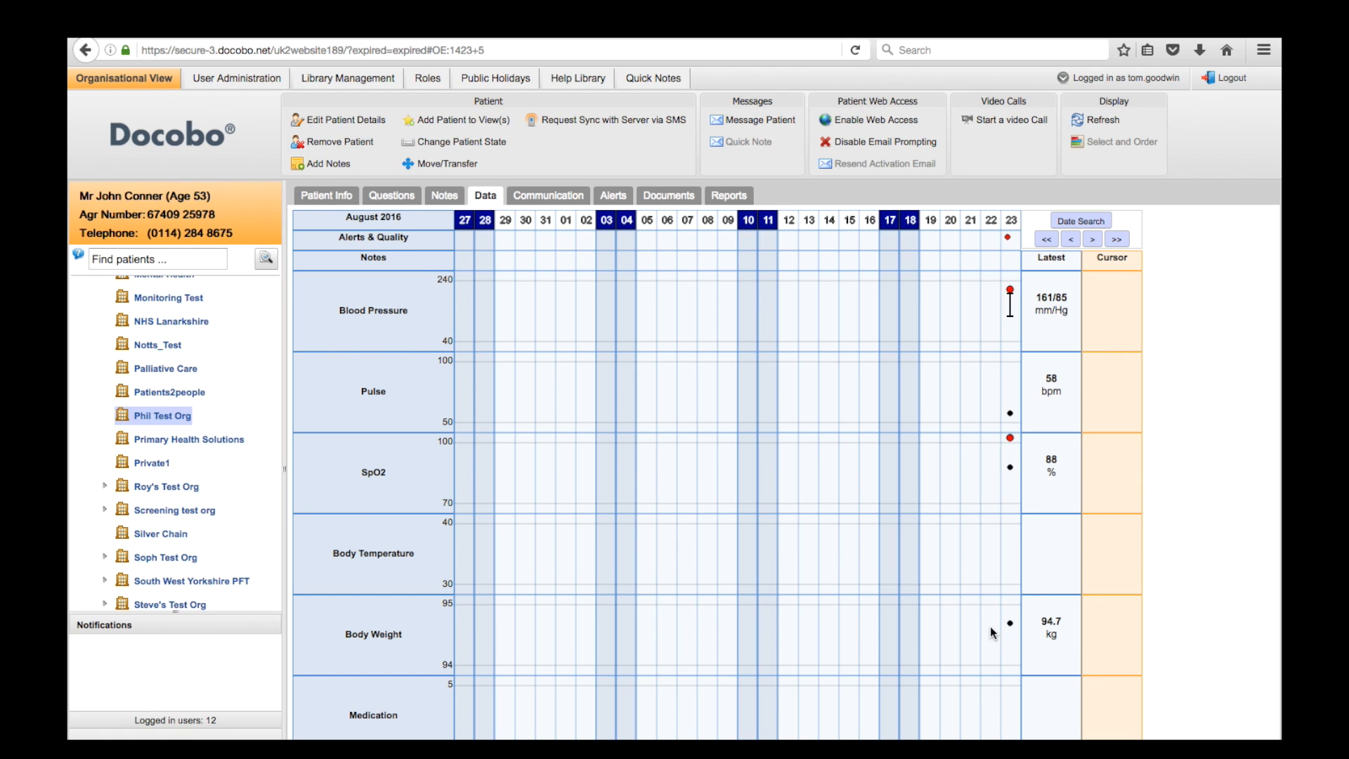
pyautogui.click(1010, 540)
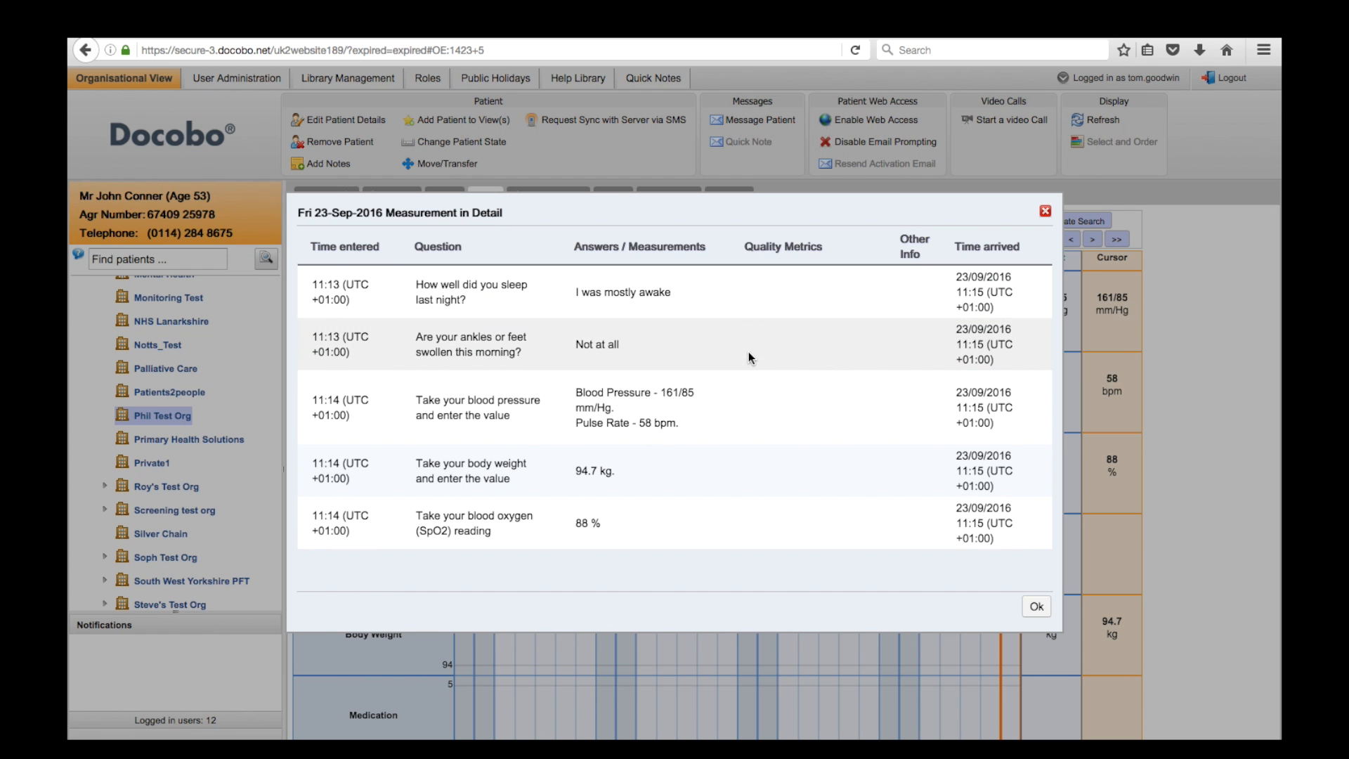
pyautogui.click(1036, 607)
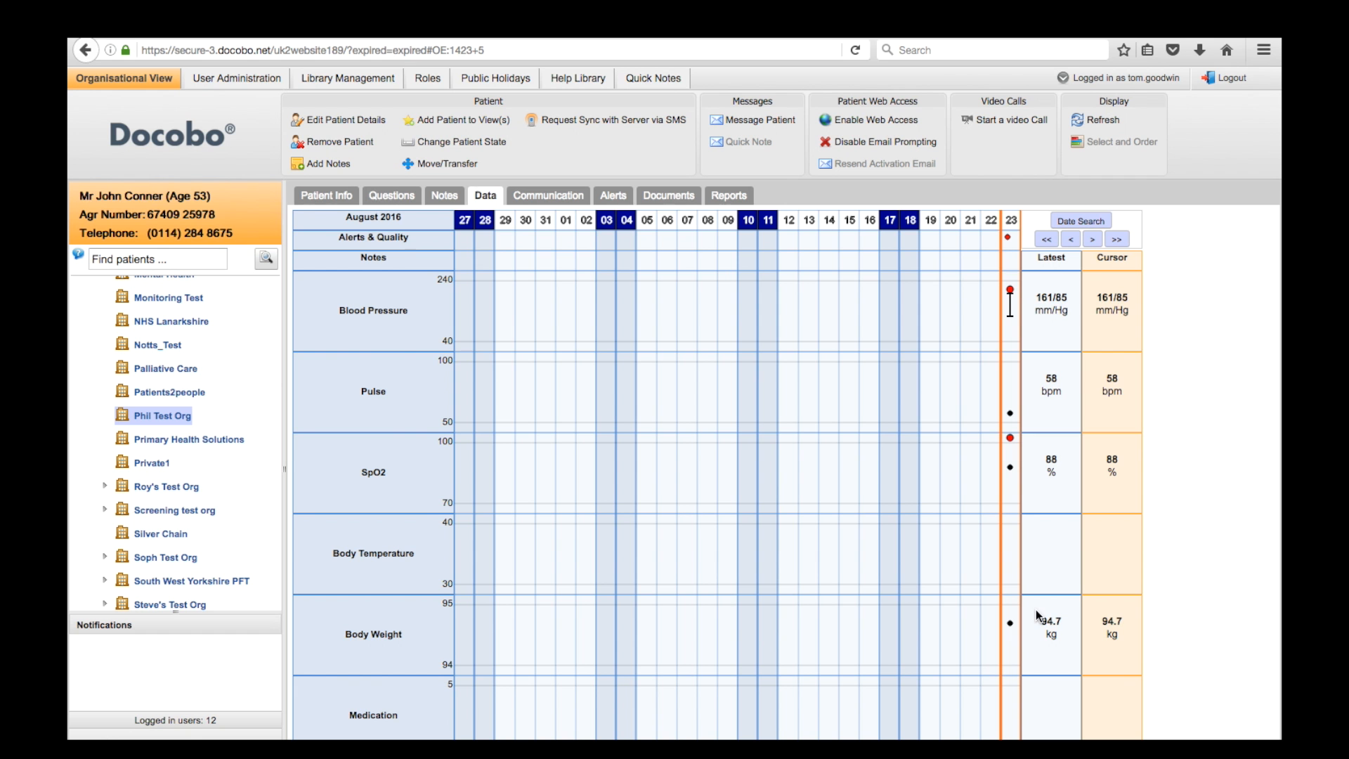
# Open the patient's alerts and inspect the state options for the Abnormal Blood Pressure alert
pyautogui.click(1008, 239)
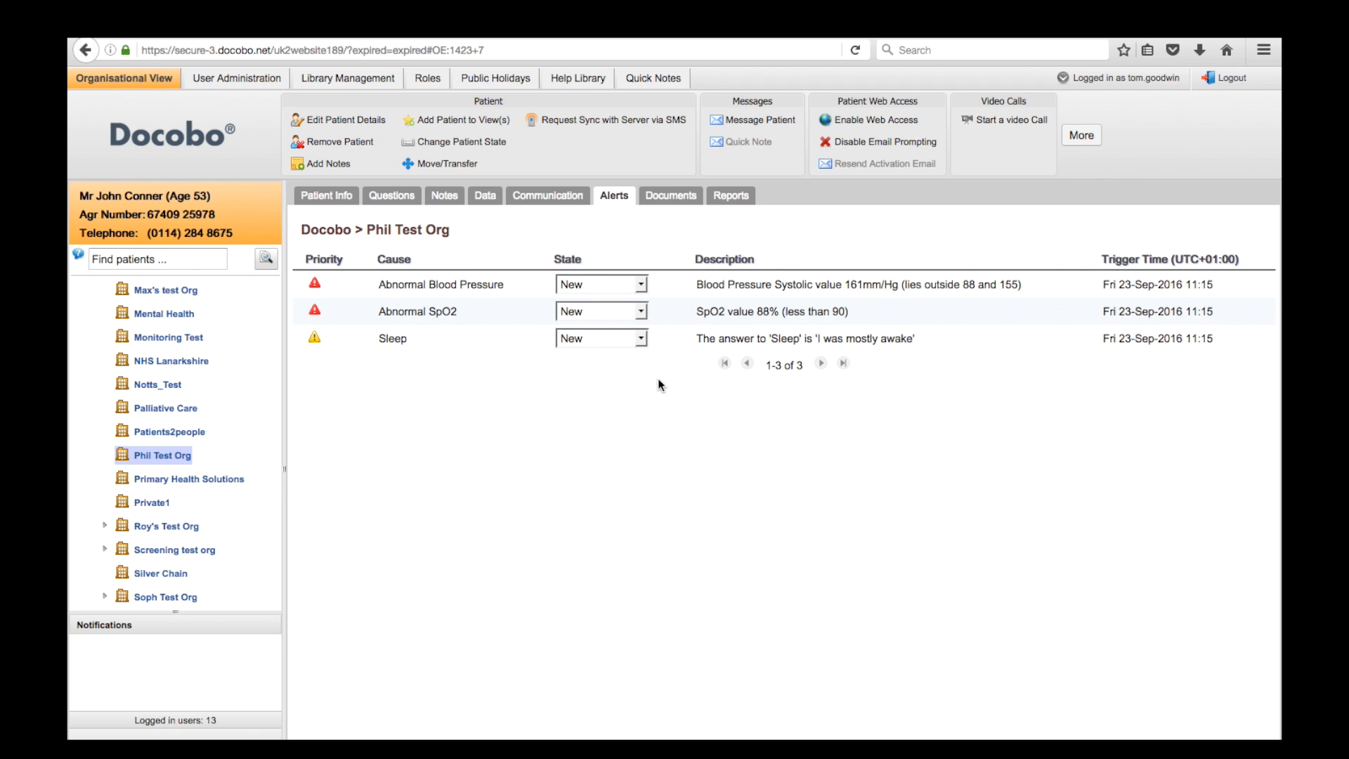
pyautogui.click(641, 284)
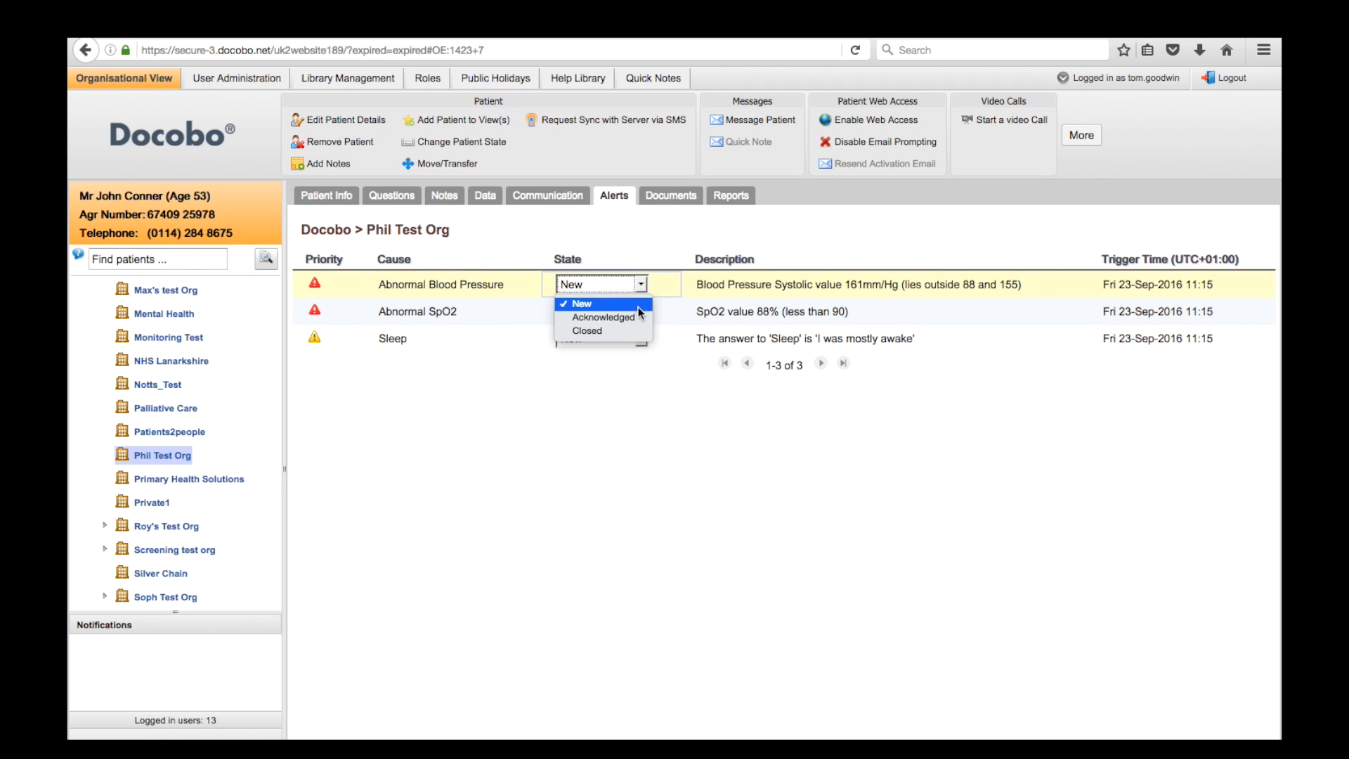
pyautogui.click(632, 380)
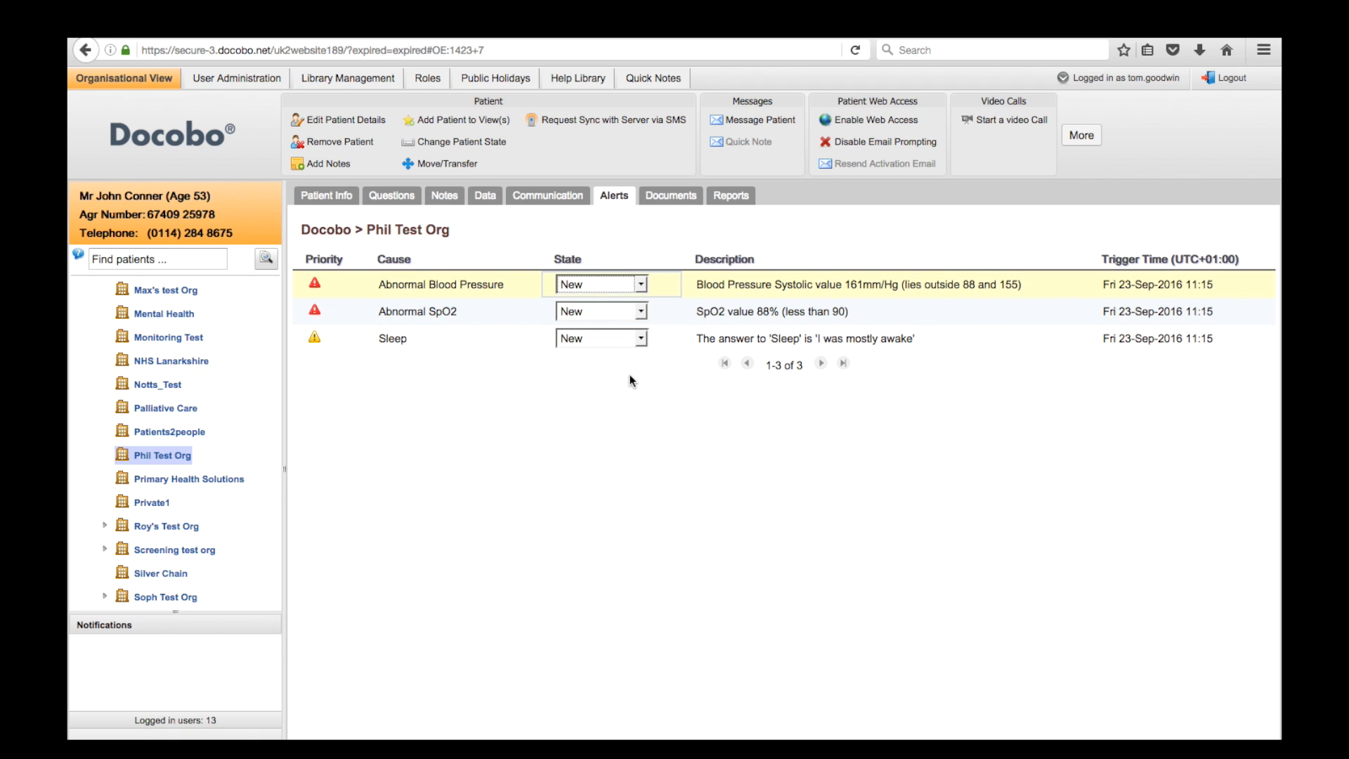
# Close all clinical data alerts for the patient
pyautogui.click(1082, 135)
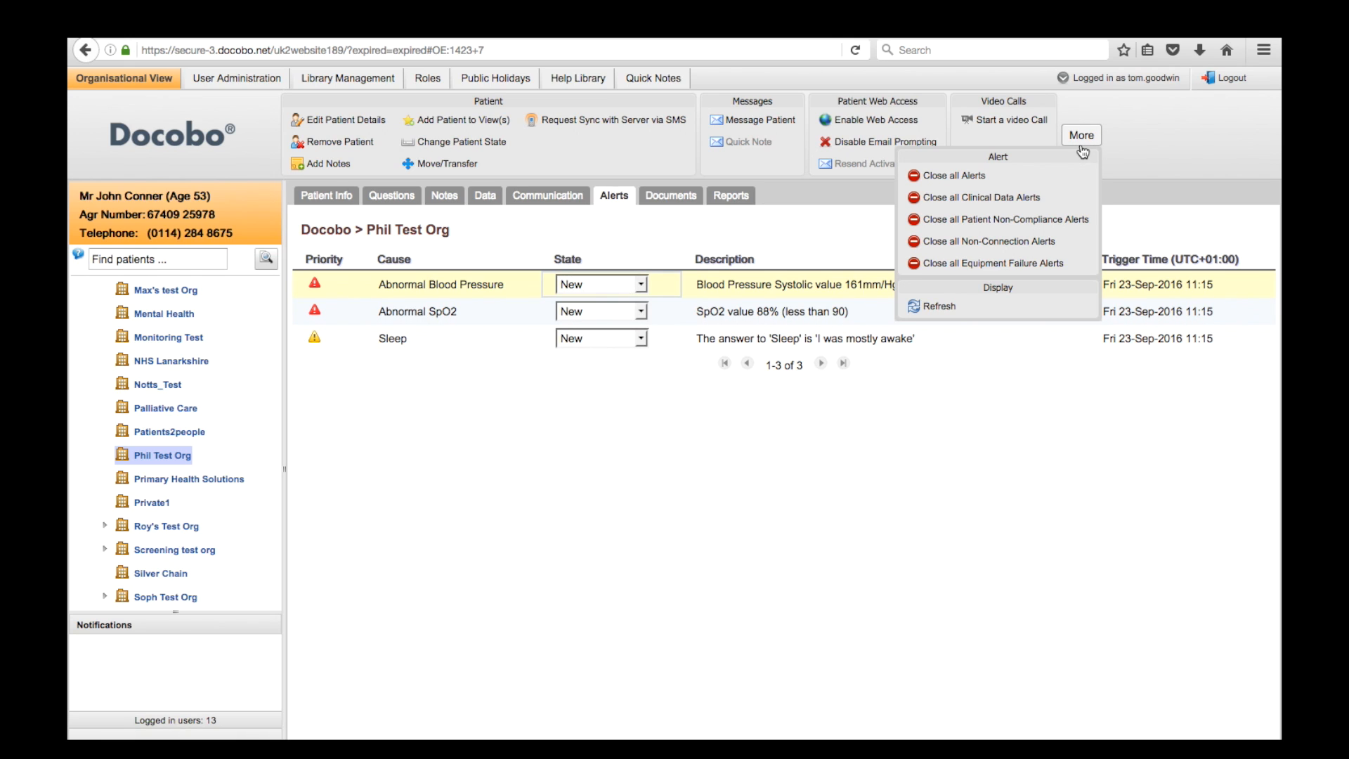
pyautogui.click(1022, 200)
pyautogui.click(707, 448)
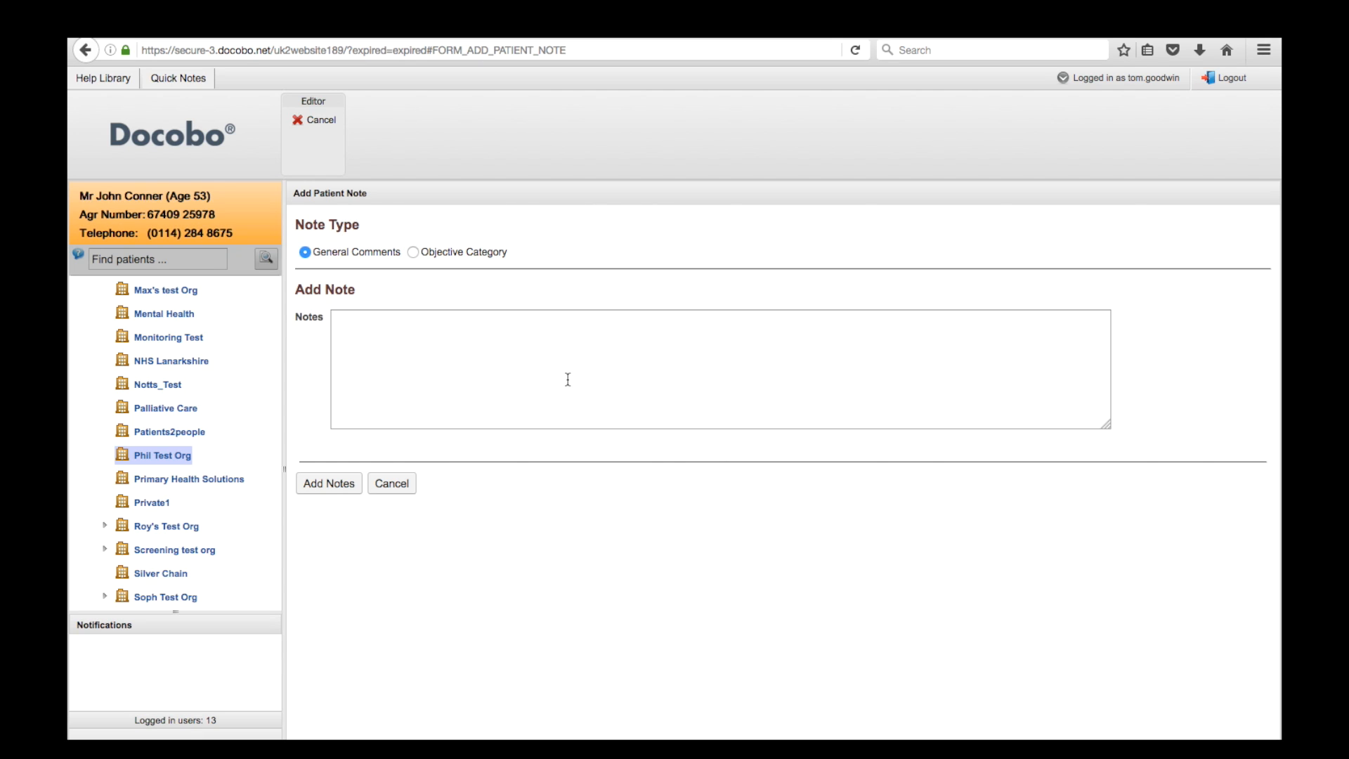
# Set the closing note type to Objective Category and tick Telephone contact and Visit by Clinician Avoided
pyautogui.click(414, 251)
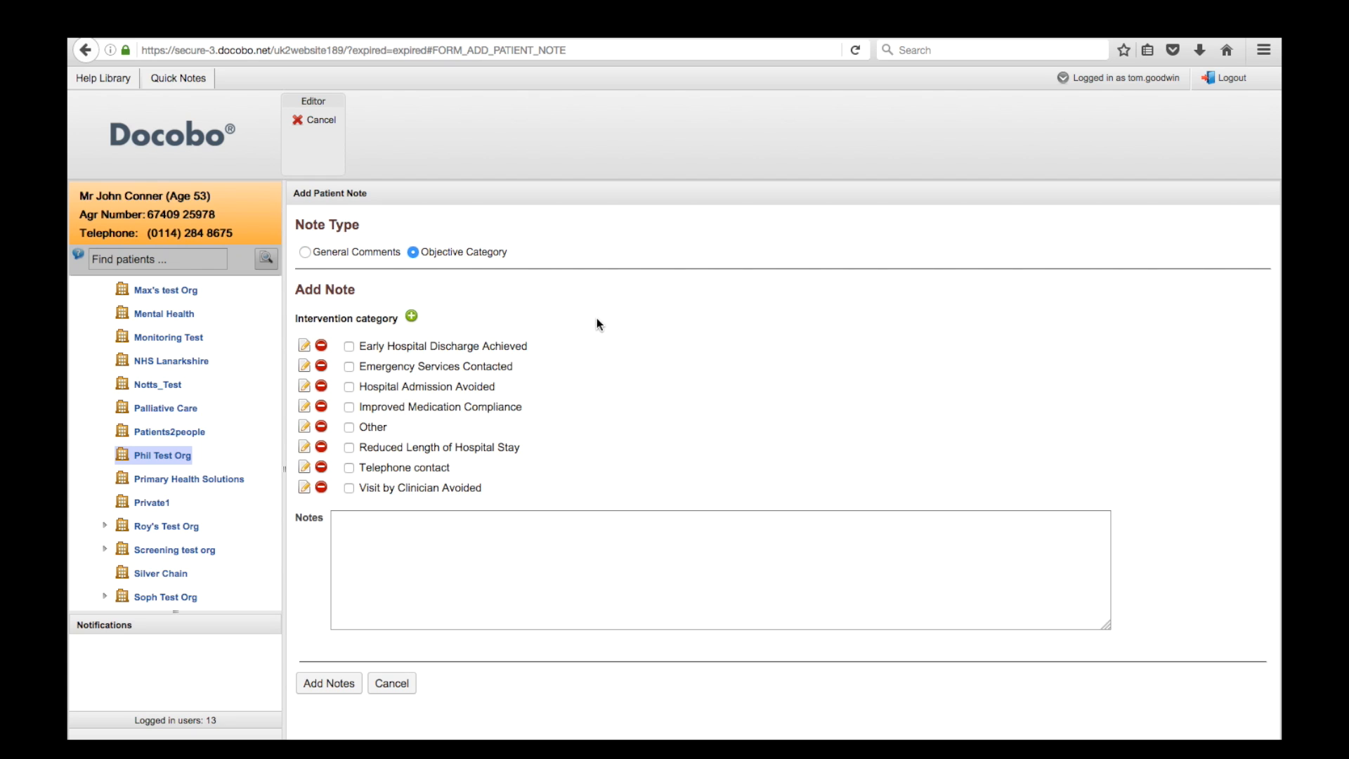
pyautogui.click(349, 468)
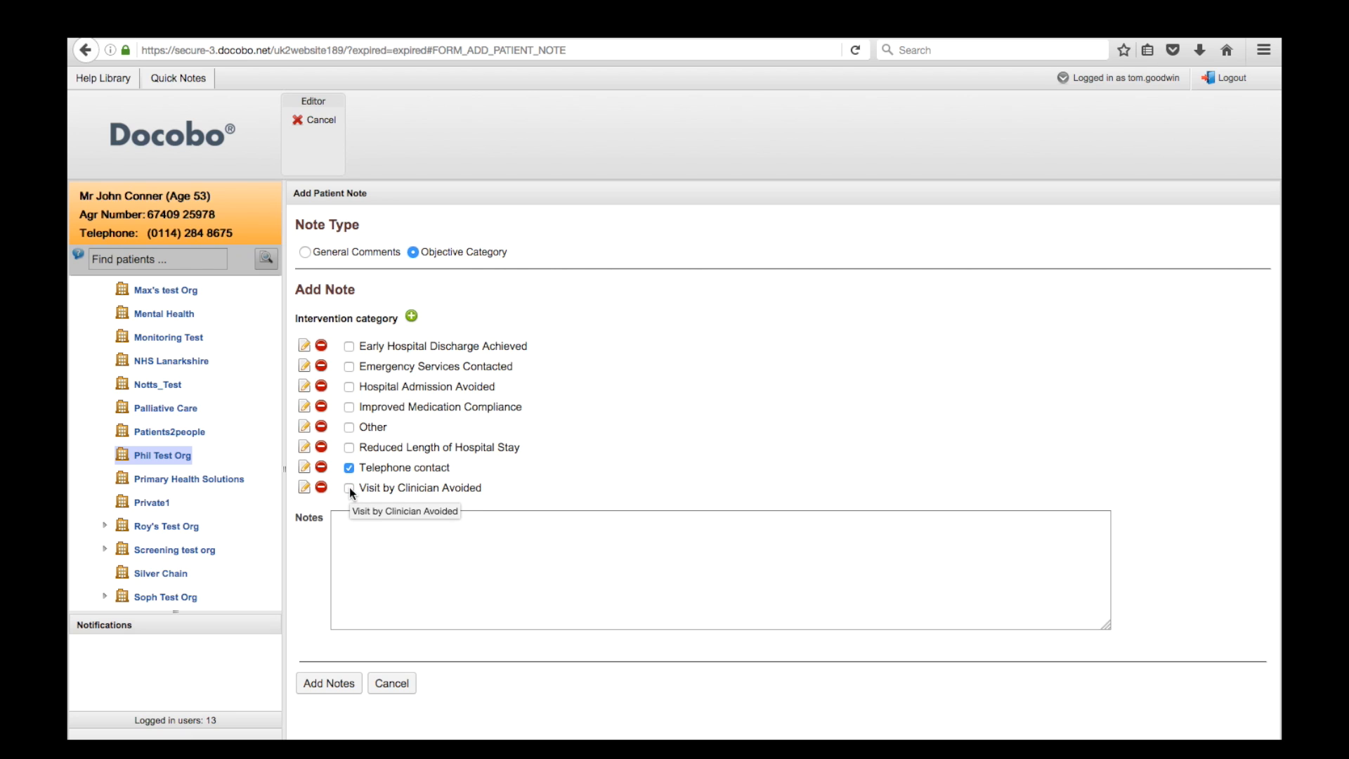
pyautogui.click(349, 488)
pyautogui.click(402, 519)
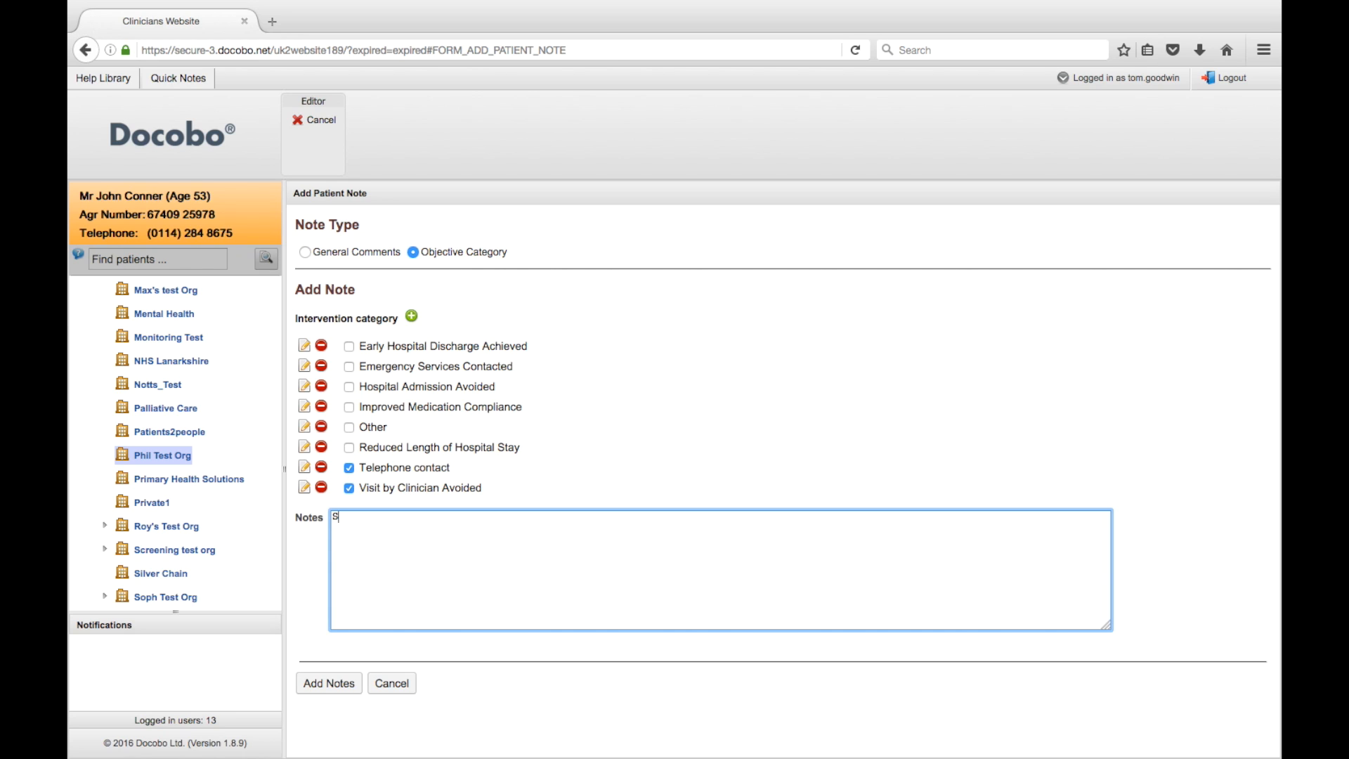
# Write a note about the phone call, increased medication and no face-to-face visit being required, and add it
pyautogui.write('Spoke to John on the phone, he has increased his meds ')
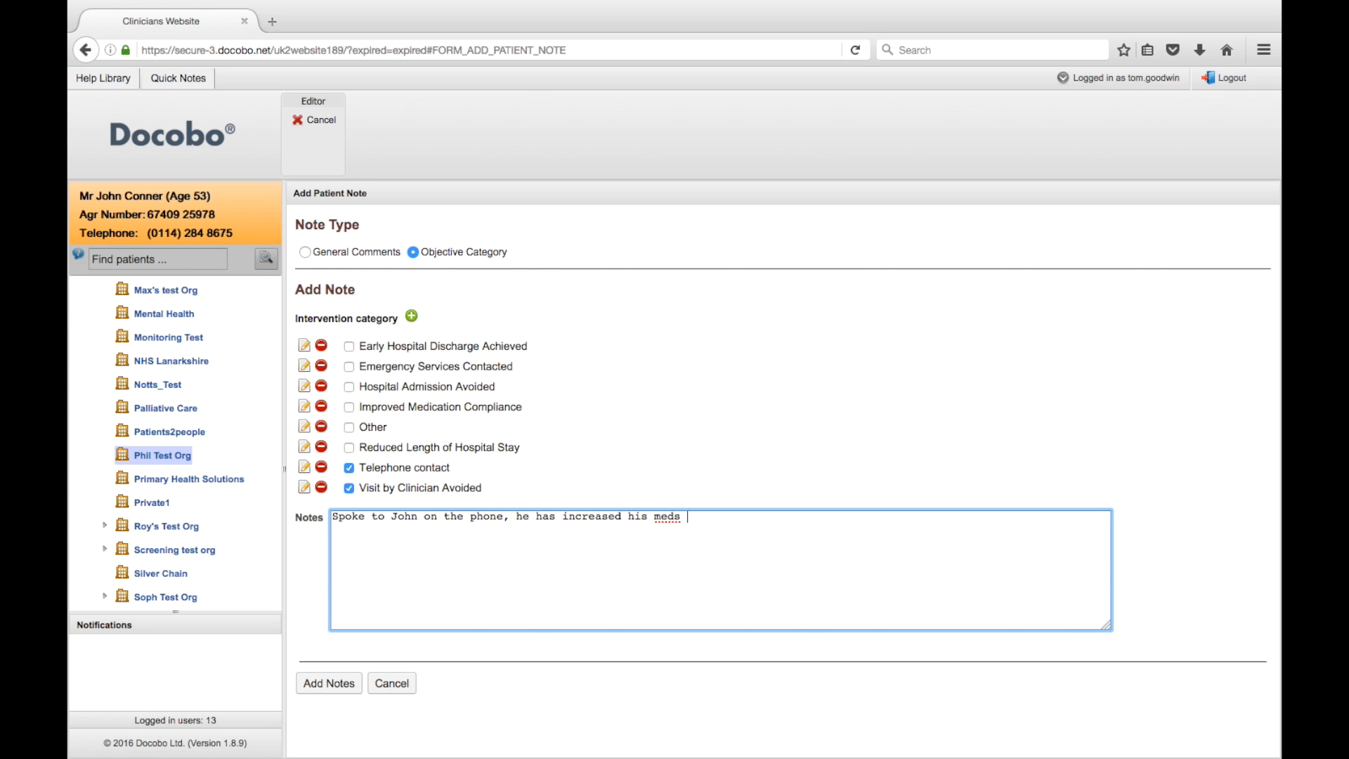
pyautogui.write('and feels a little better in hims')
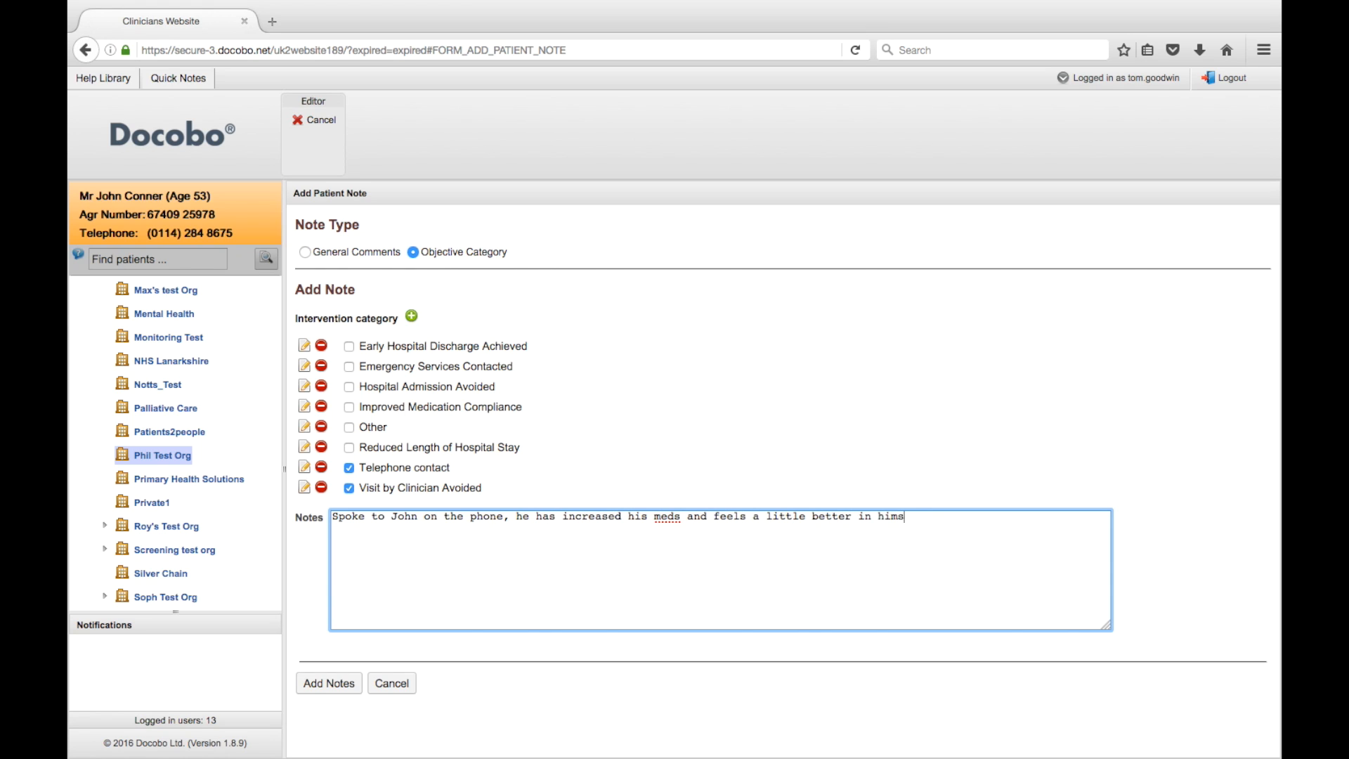
pyautogui.write('elf. Spoke to Ann (John CM) no face to face visit requi')
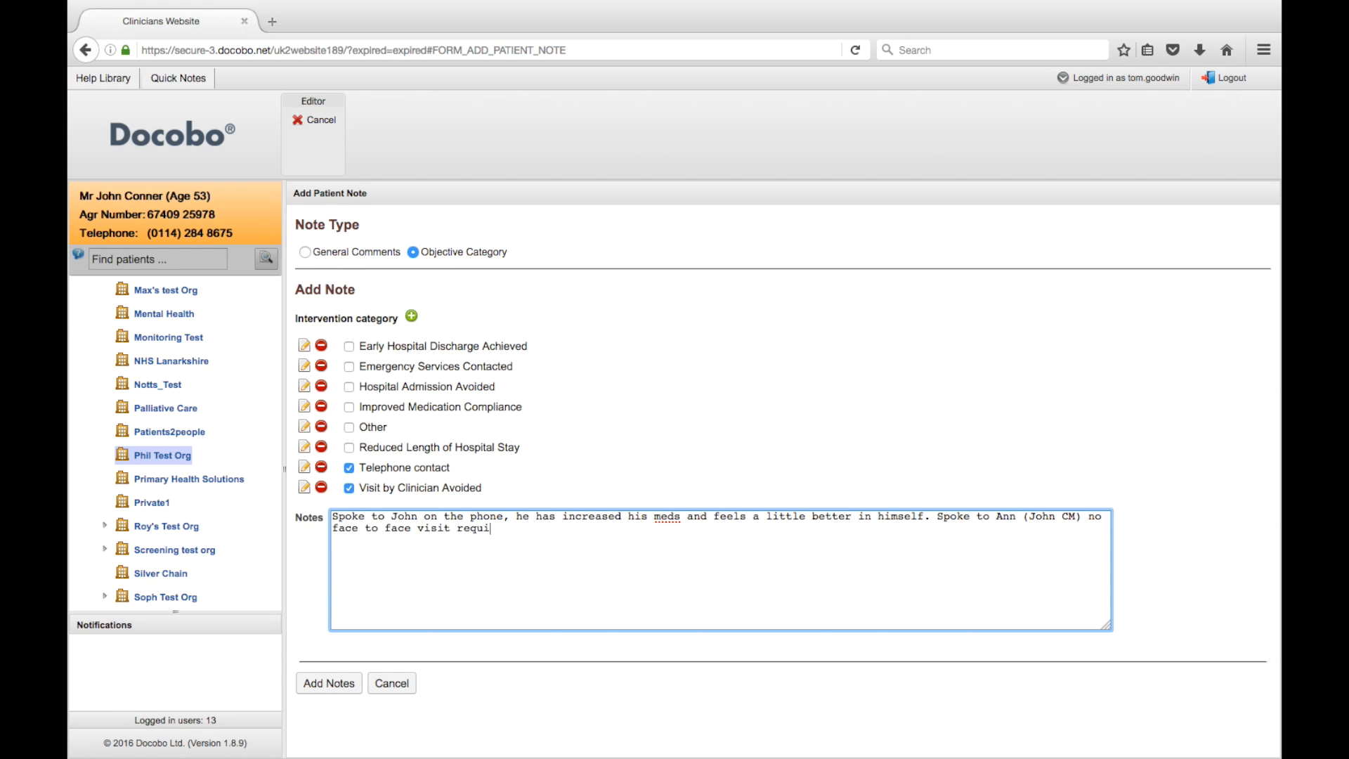
pyautogui.write('red at this point. John knows to call the service')
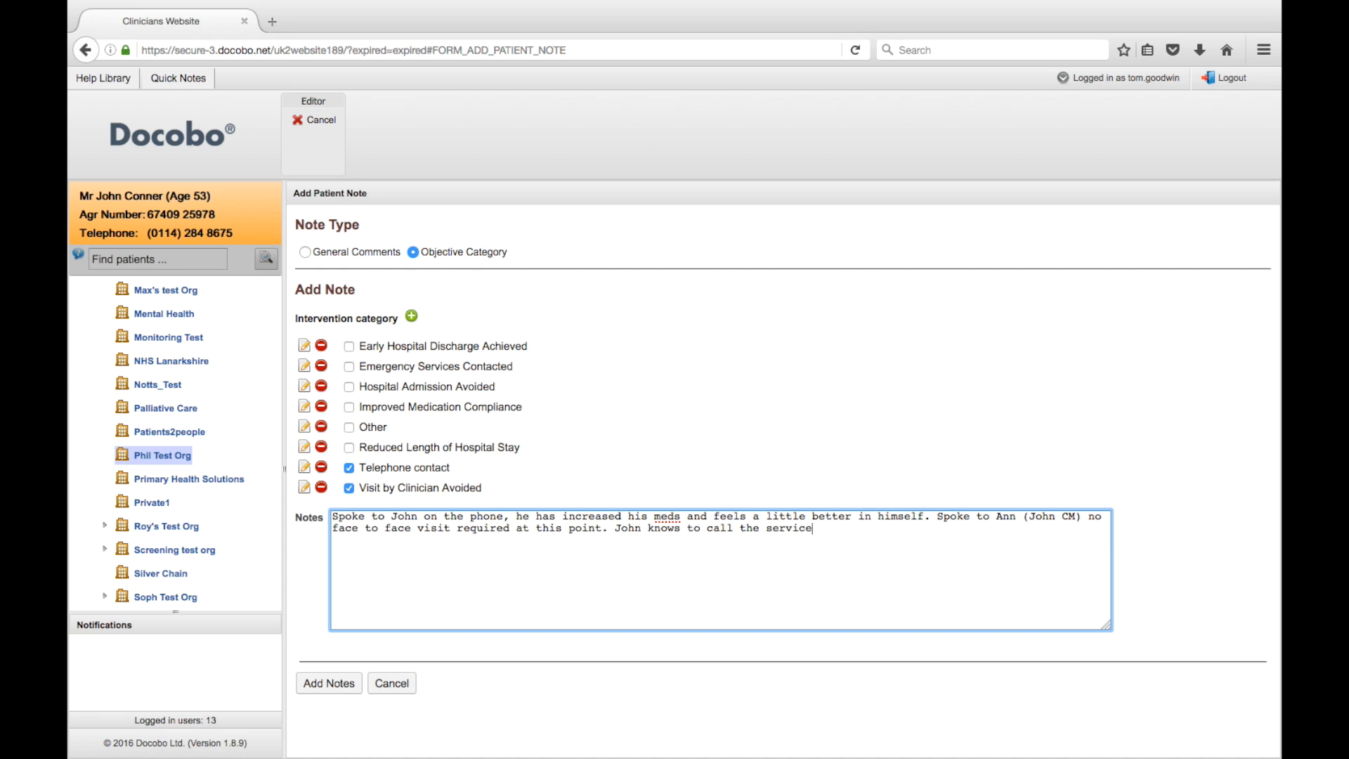
pyautogui.write(' direct if he has any concerns.')
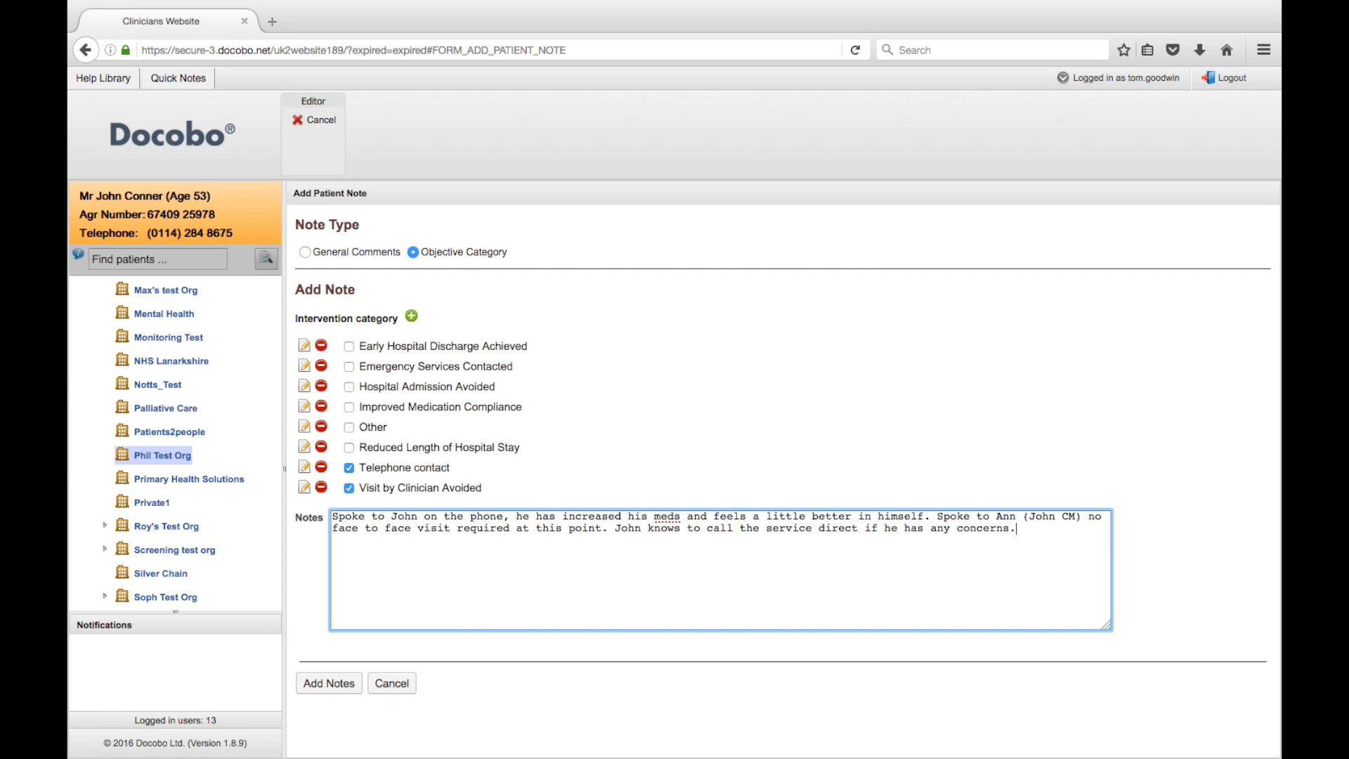
pyautogui.write(' I will continue to monitor.')
pyautogui.click(338, 685)
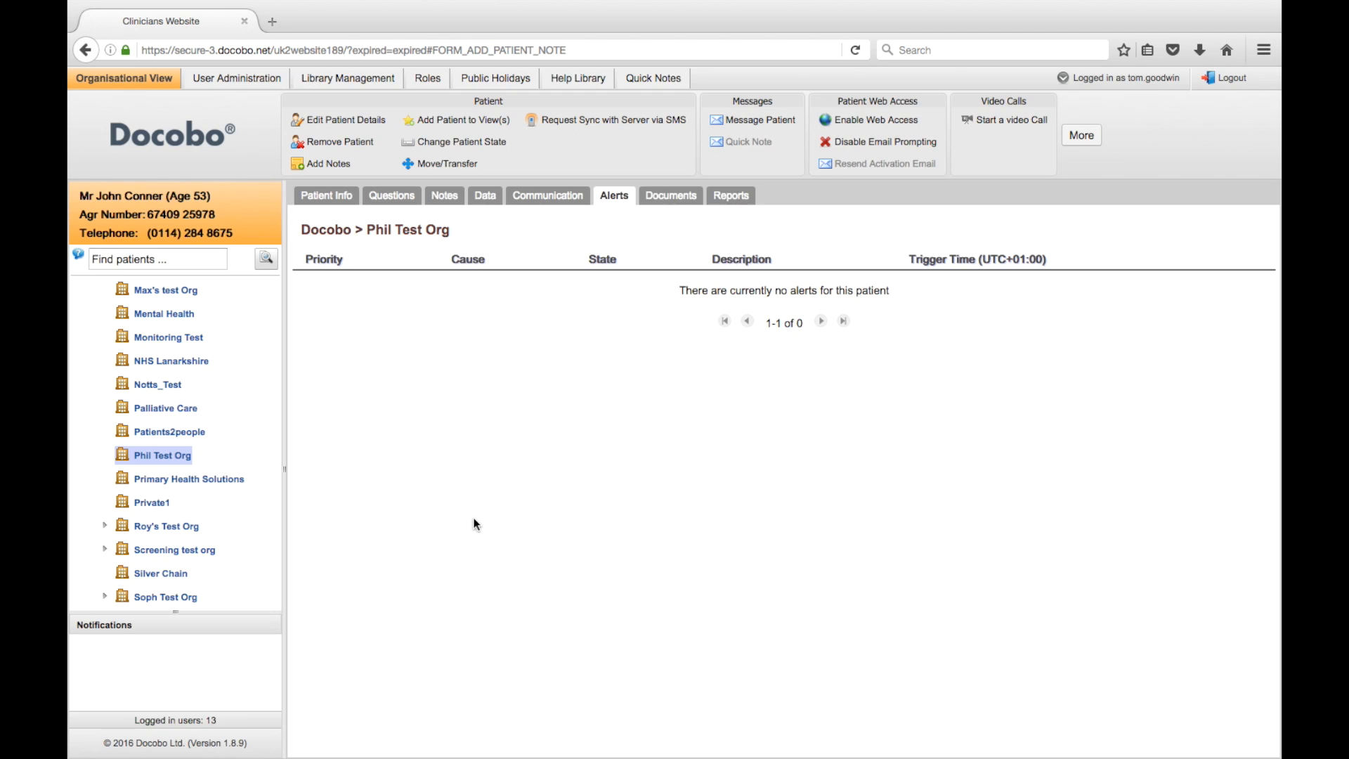
# Open the patient's notes list
pyautogui.click(454, 198)
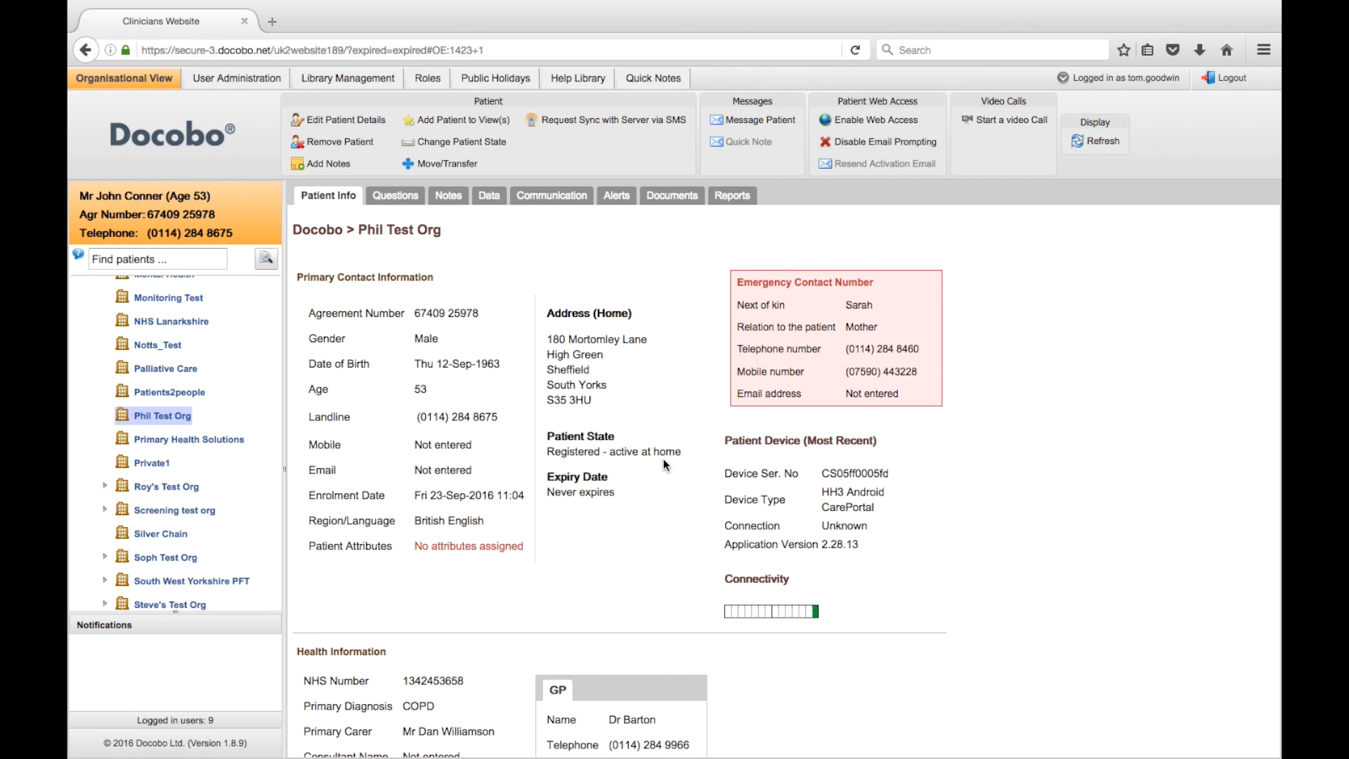
pyautogui.click(448, 205)
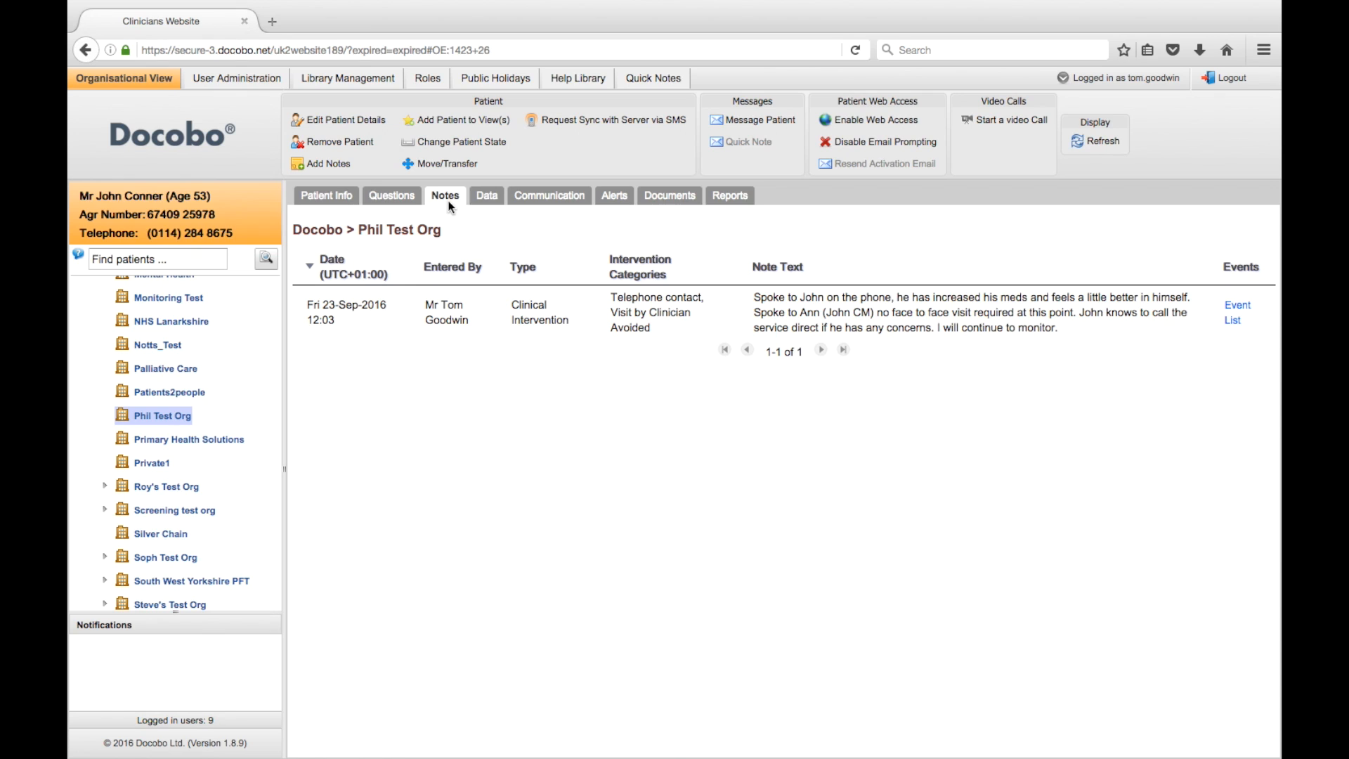
# Start a new Objective Category note with the Other intervention category ticked
pyautogui.click(331, 166)
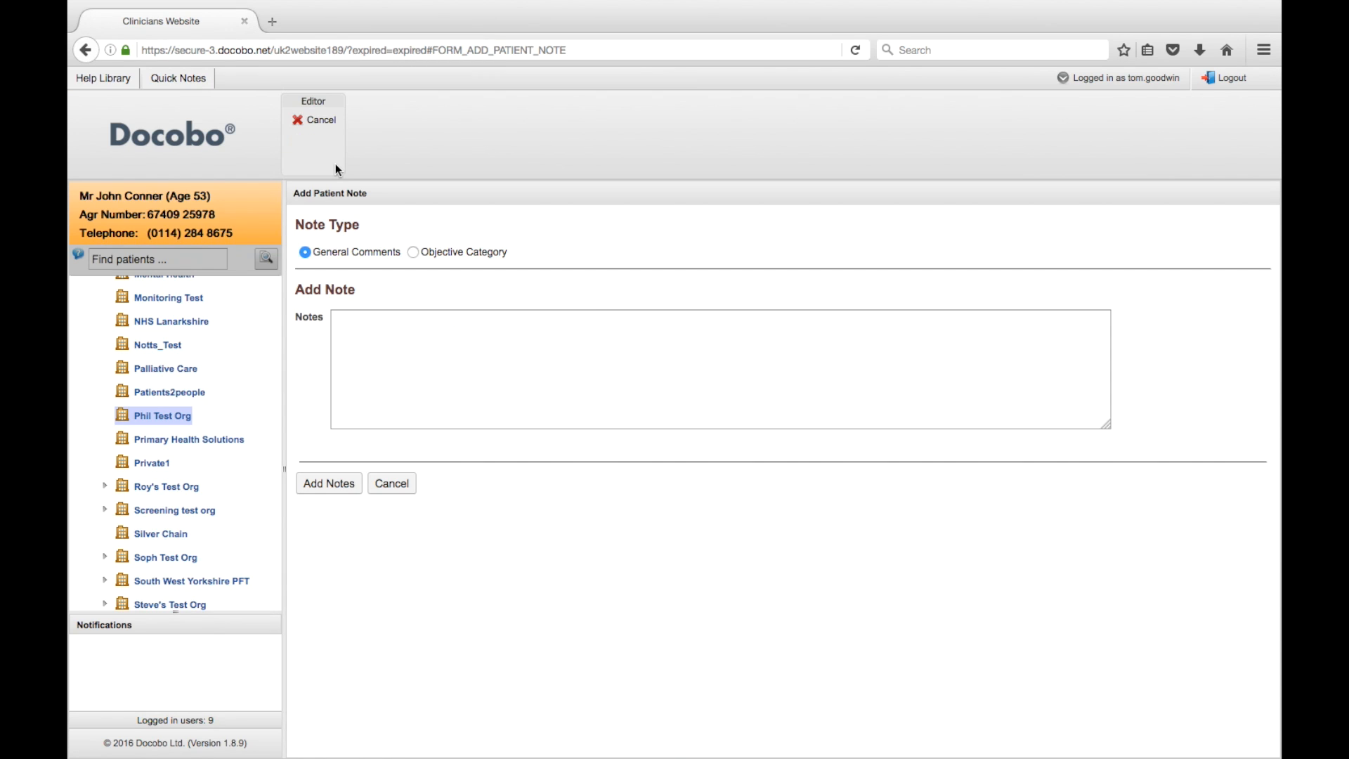
pyautogui.click(414, 251)
pyautogui.click(349, 427)
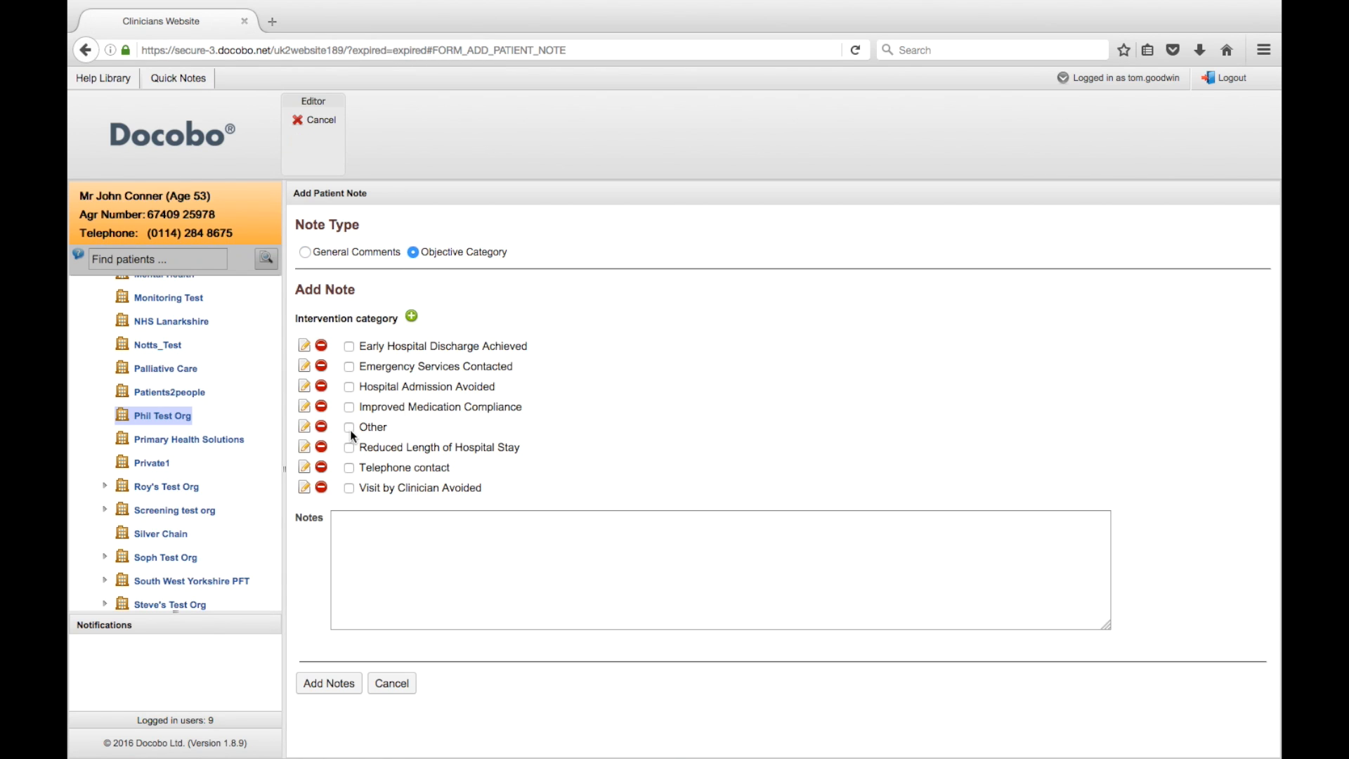
pyautogui.click(366, 523)
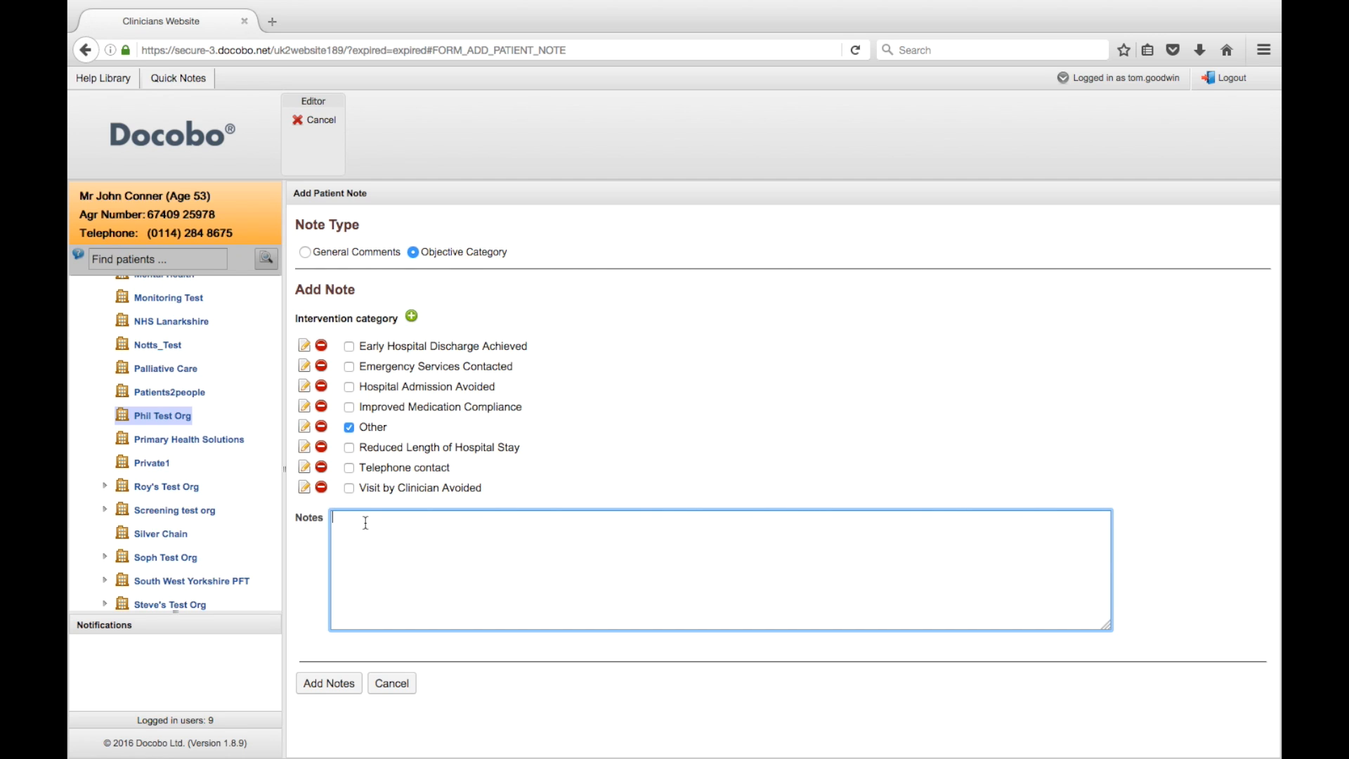
# Write that the patient is stable and discharged from the CM service, asking Docobo to collect the equipment, and add the note
pyautogui.write('John has been stable for a period of tim')
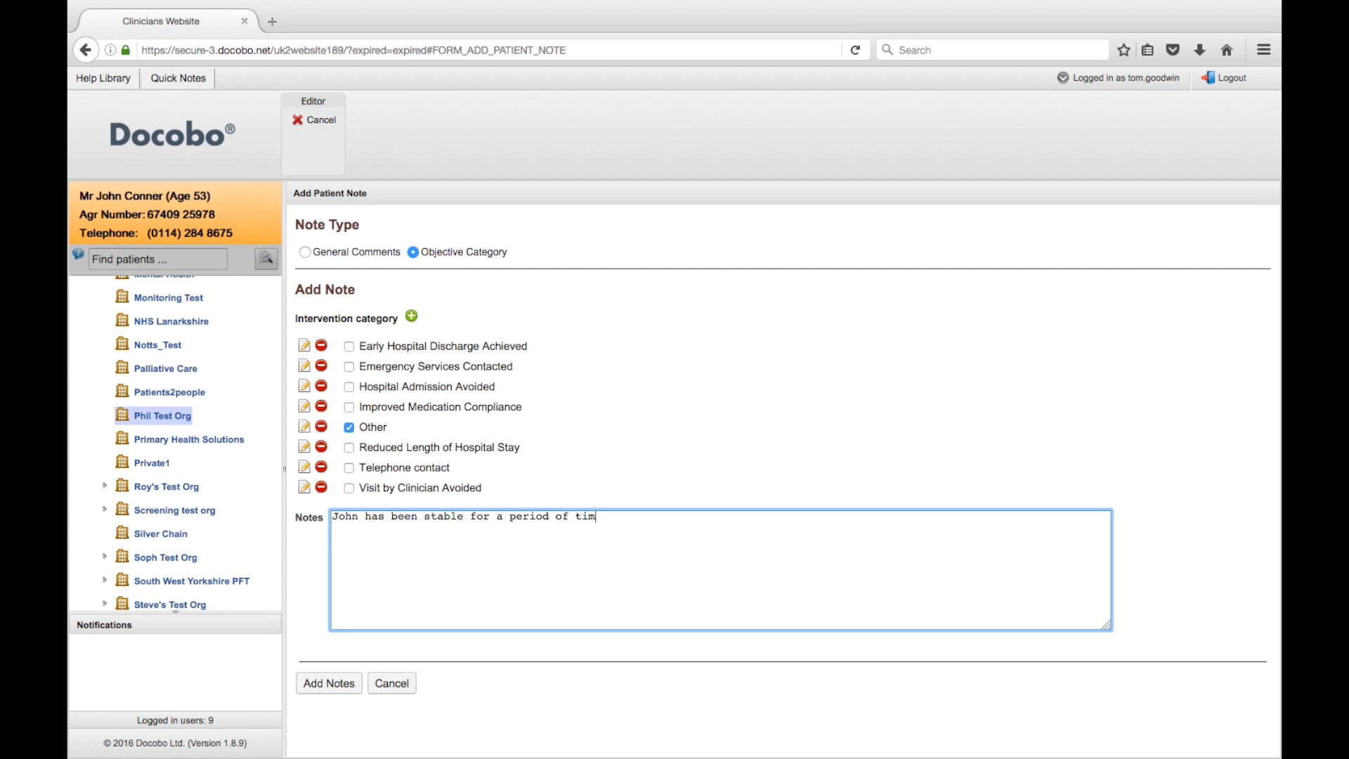
pyautogui.write('e now and discharged from the CM service')
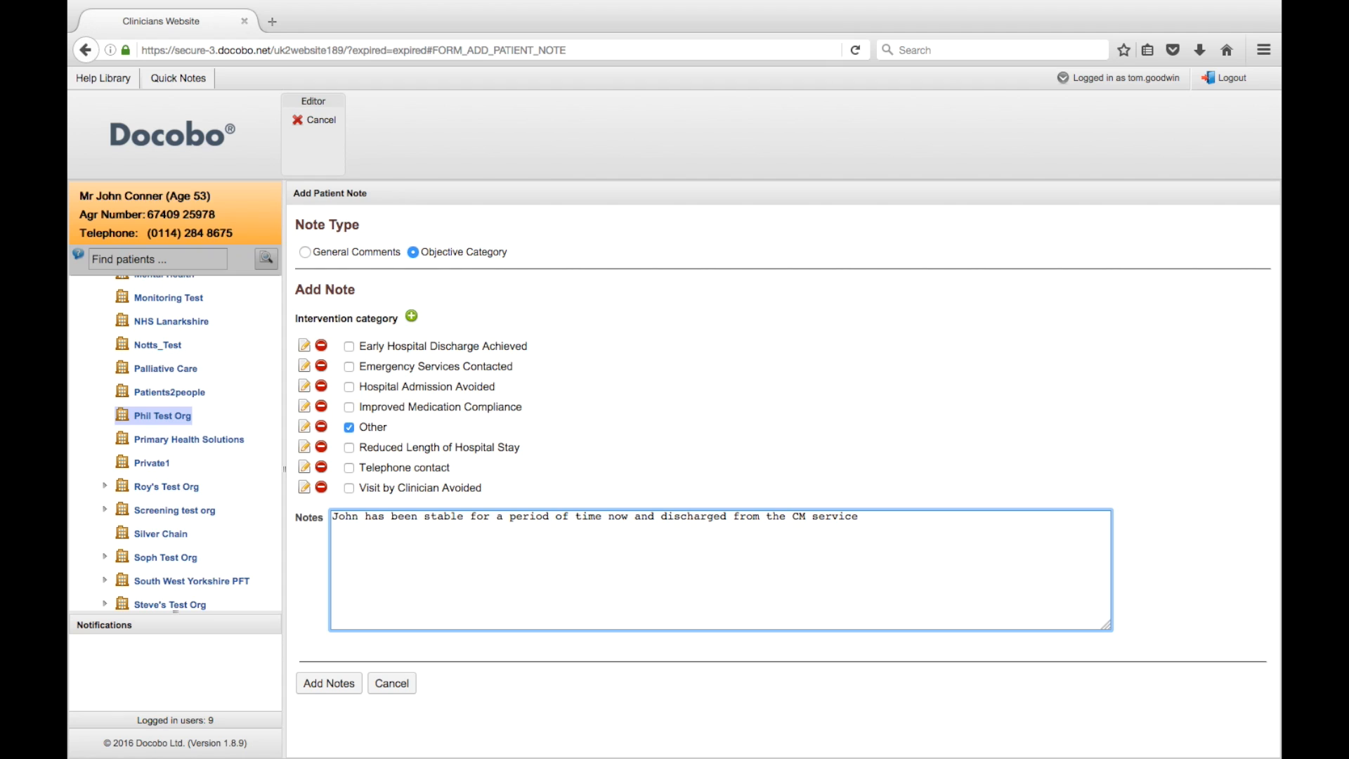
pyautogui.write('. Please could Docobo collect Johns equipme')
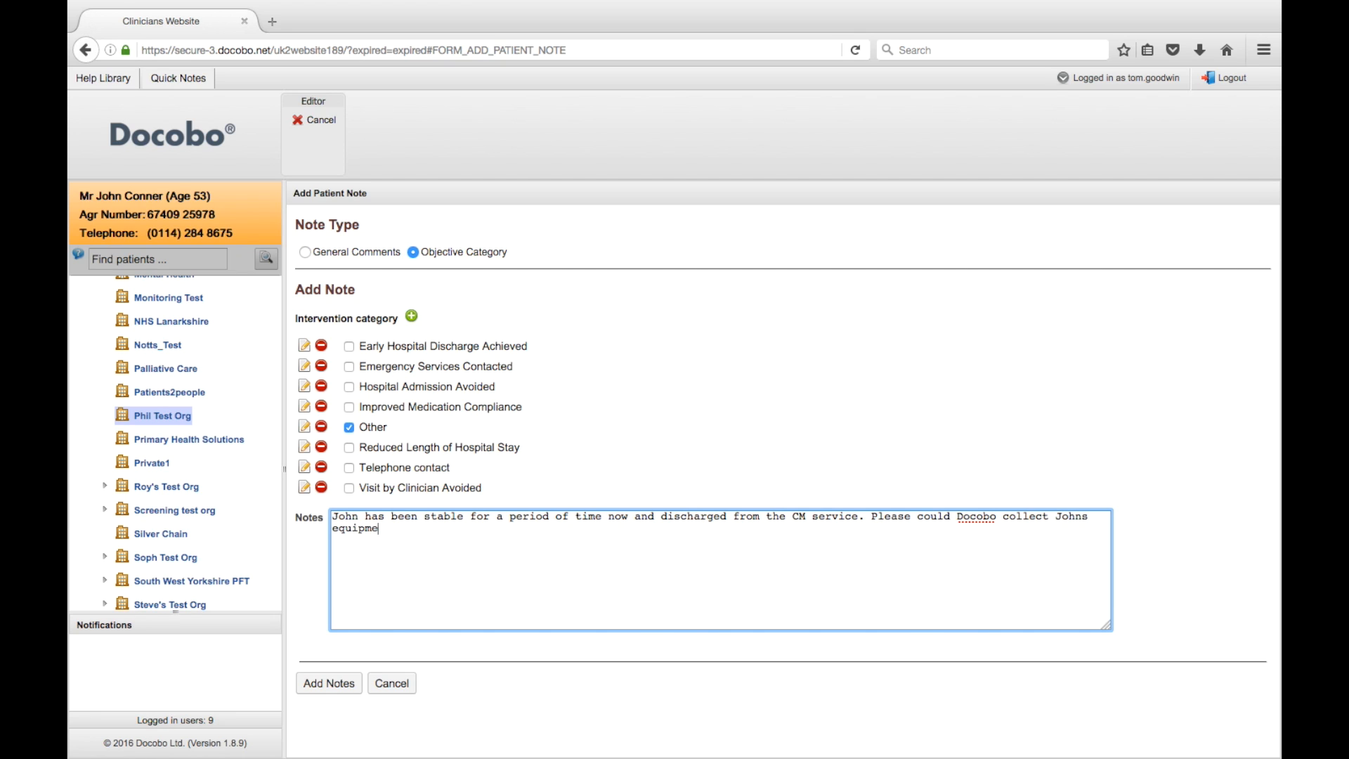
pyautogui.write('nt. Thanks')
pyautogui.click(344, 685)
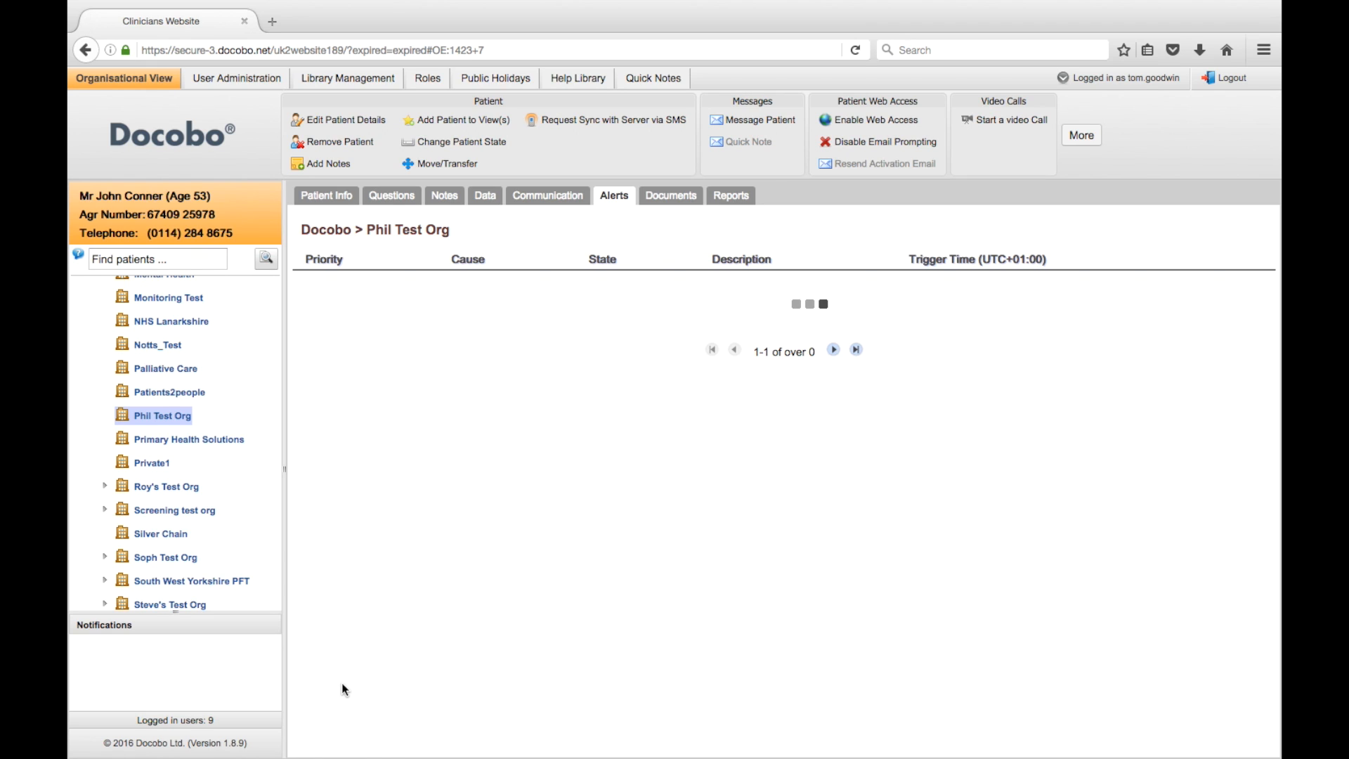
# Change the patient's state to Suspending
pyautogui.click(343, 199)
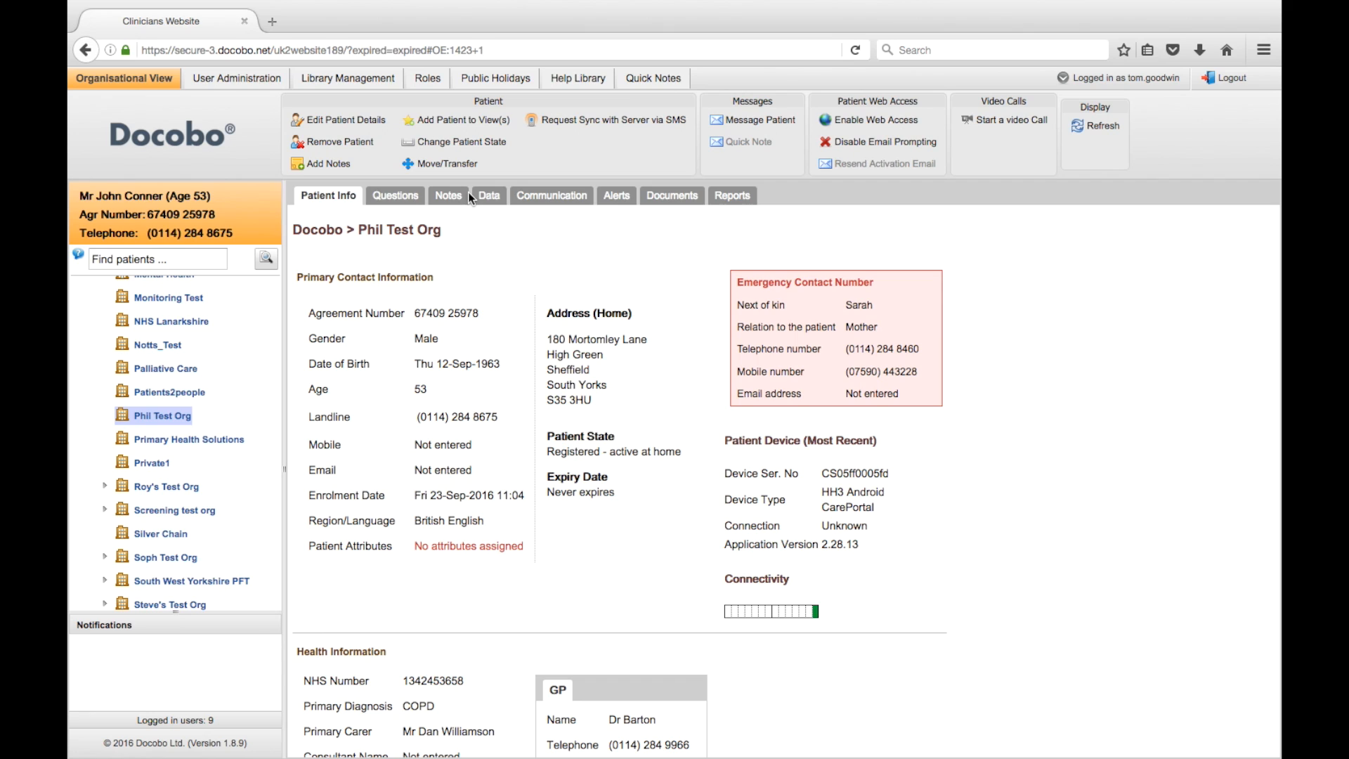
pyautogui.click(489, 145)
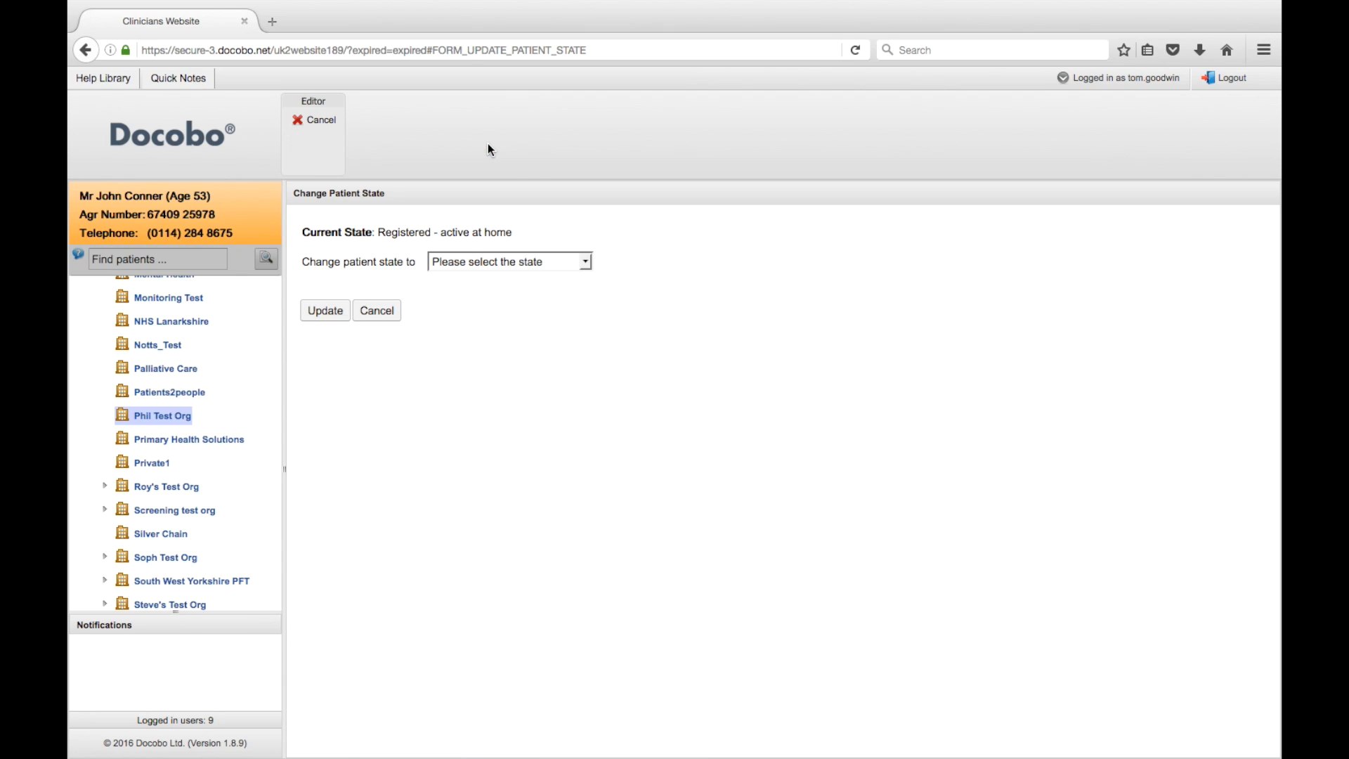
pyautogui.click(585, 262)
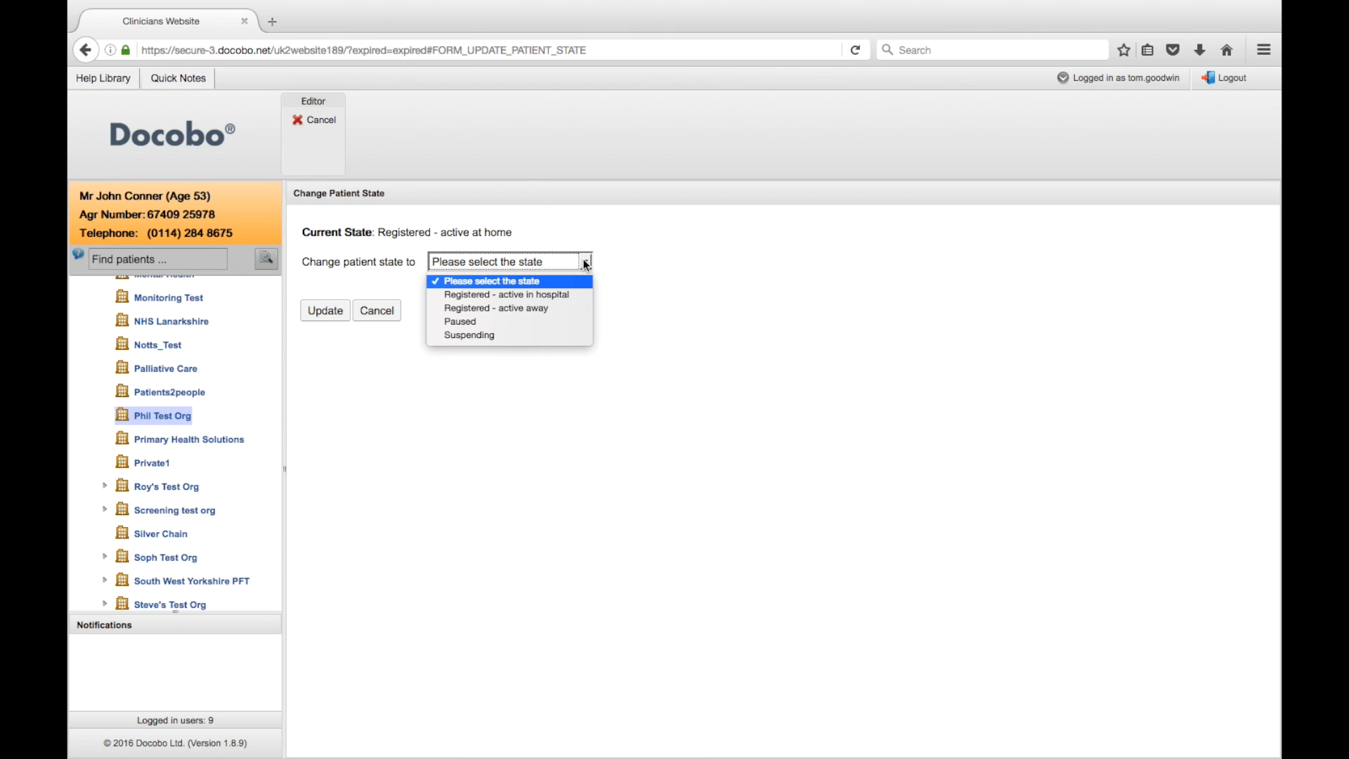
pyautogui.click(538, 335)
pyautogui.click(334, 318)
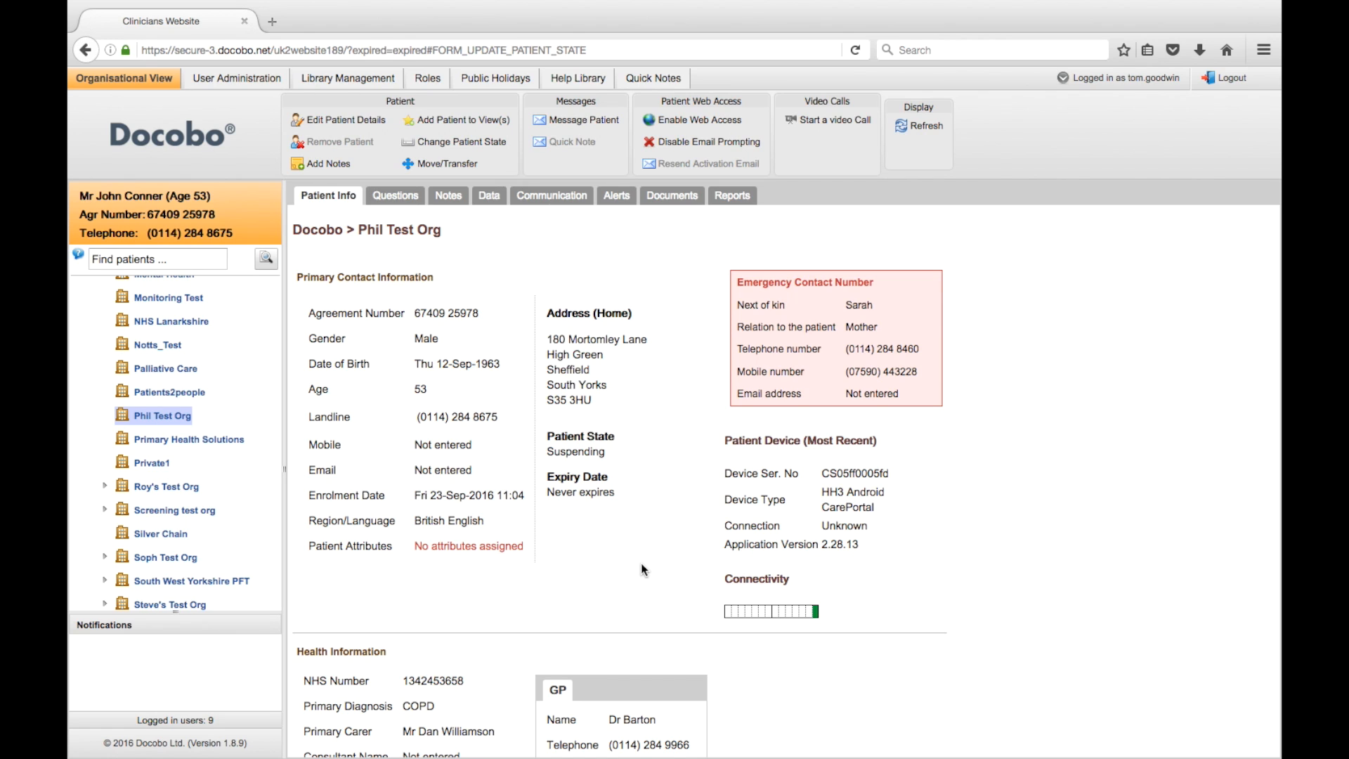
# Add a general comment note stating the Docobo equipment was collected this morning, ending "Thanks Team Docobo."
pyautogui.click(446, 196)
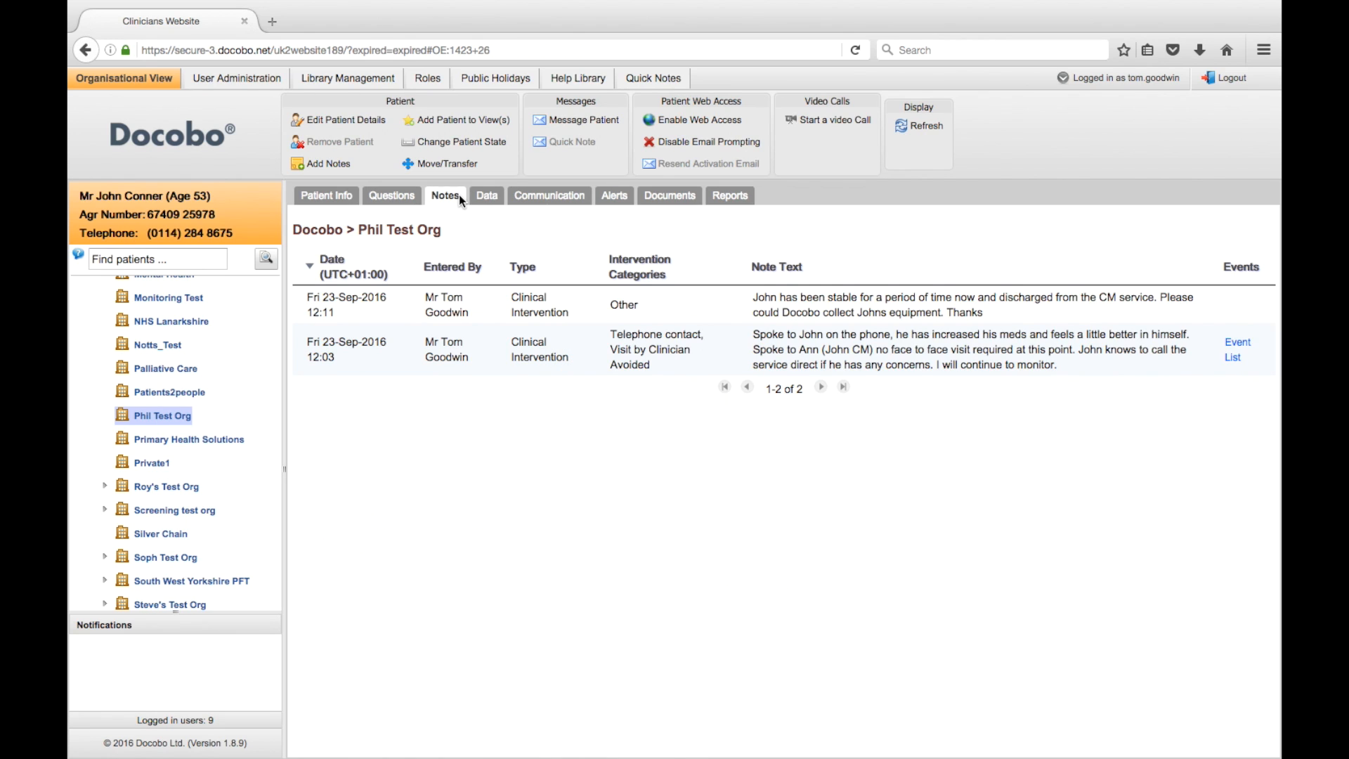
pyautogui.click(320, 164)
pyautogui.click(363, 332)
pyautogui.write('Visit')
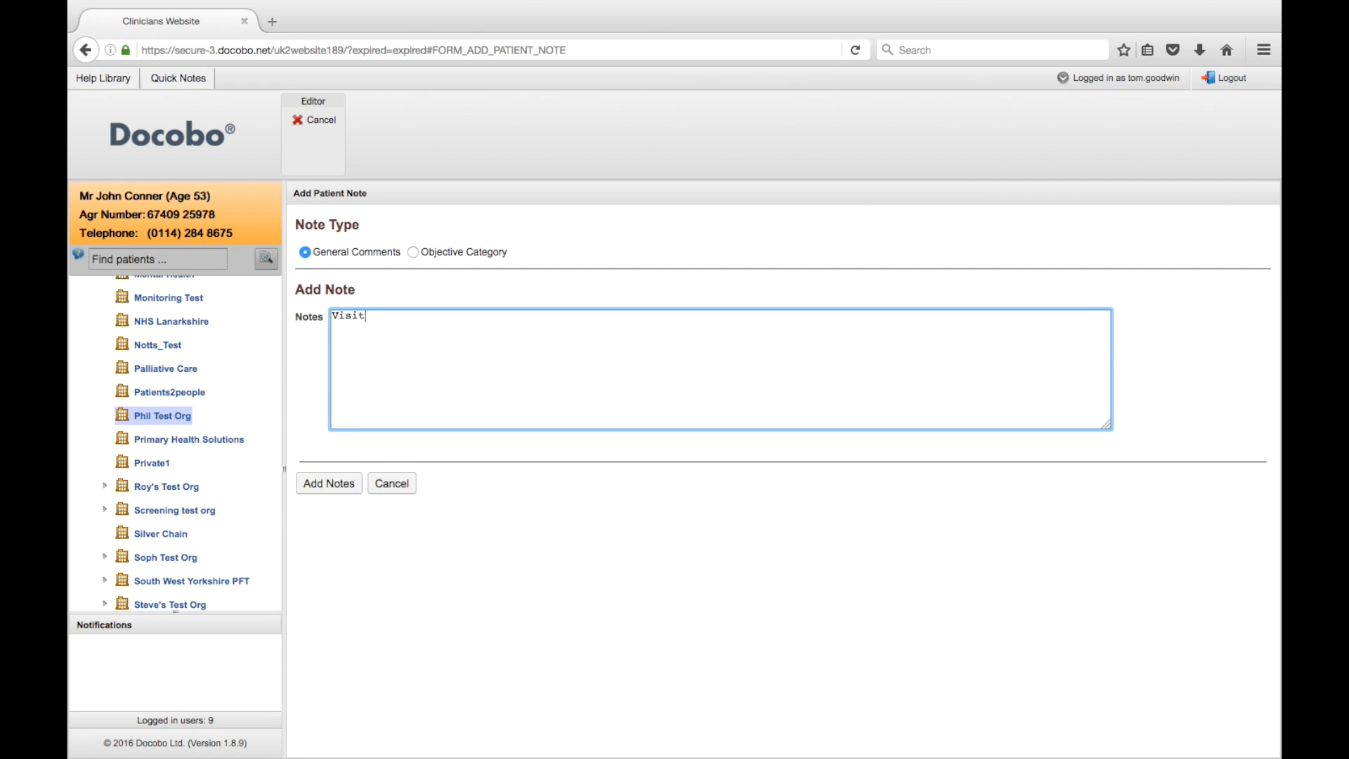
pyautogui.write('ed John this morning and ')
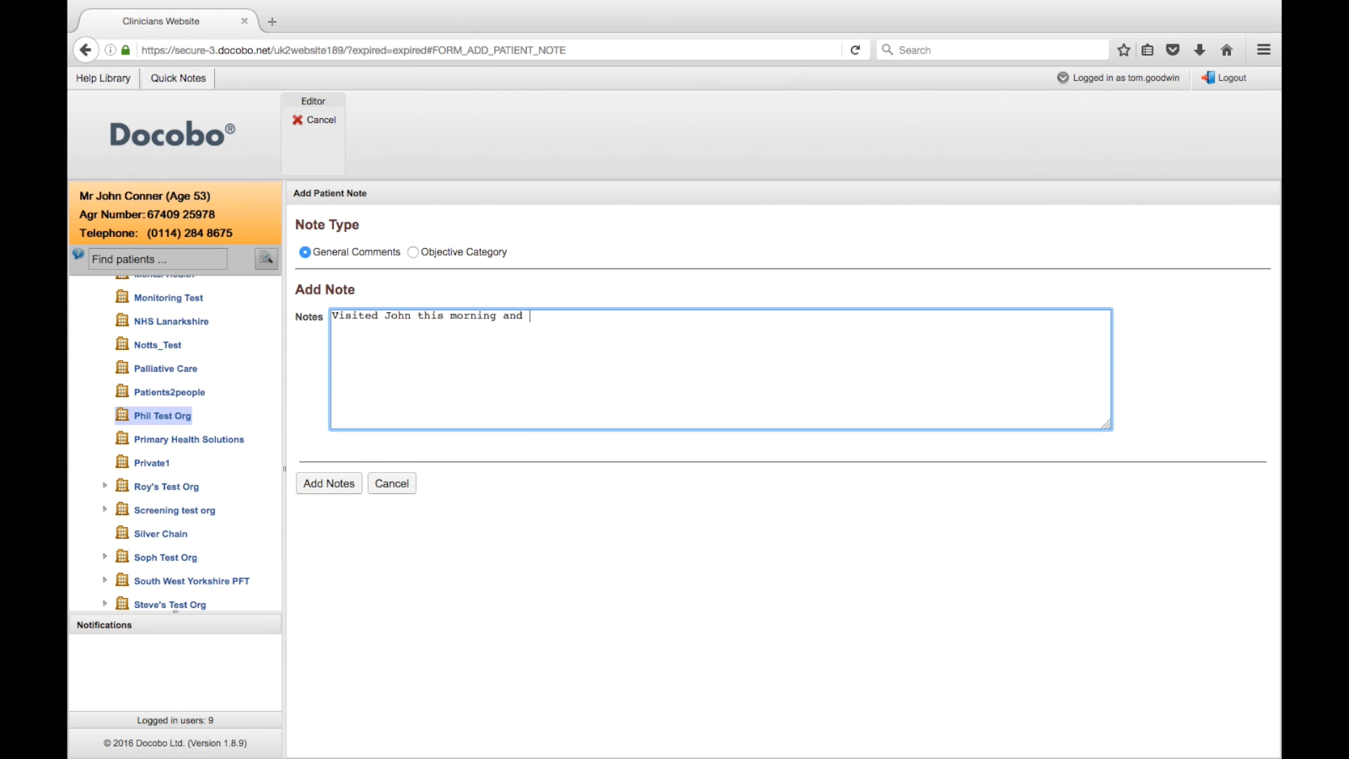
pyautogui.write('collected Docobo equipment. Thanks Team Docobo.')
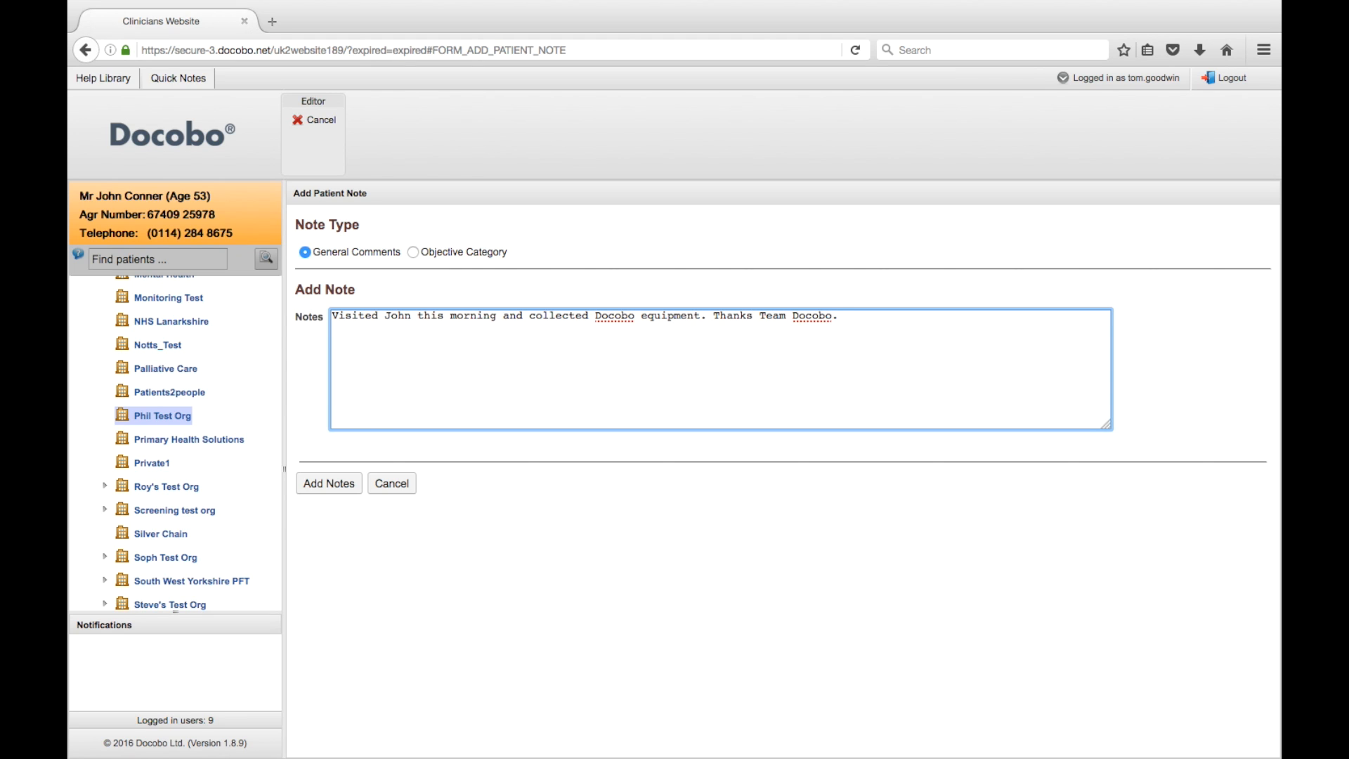
pyautogui.click(323, 483)
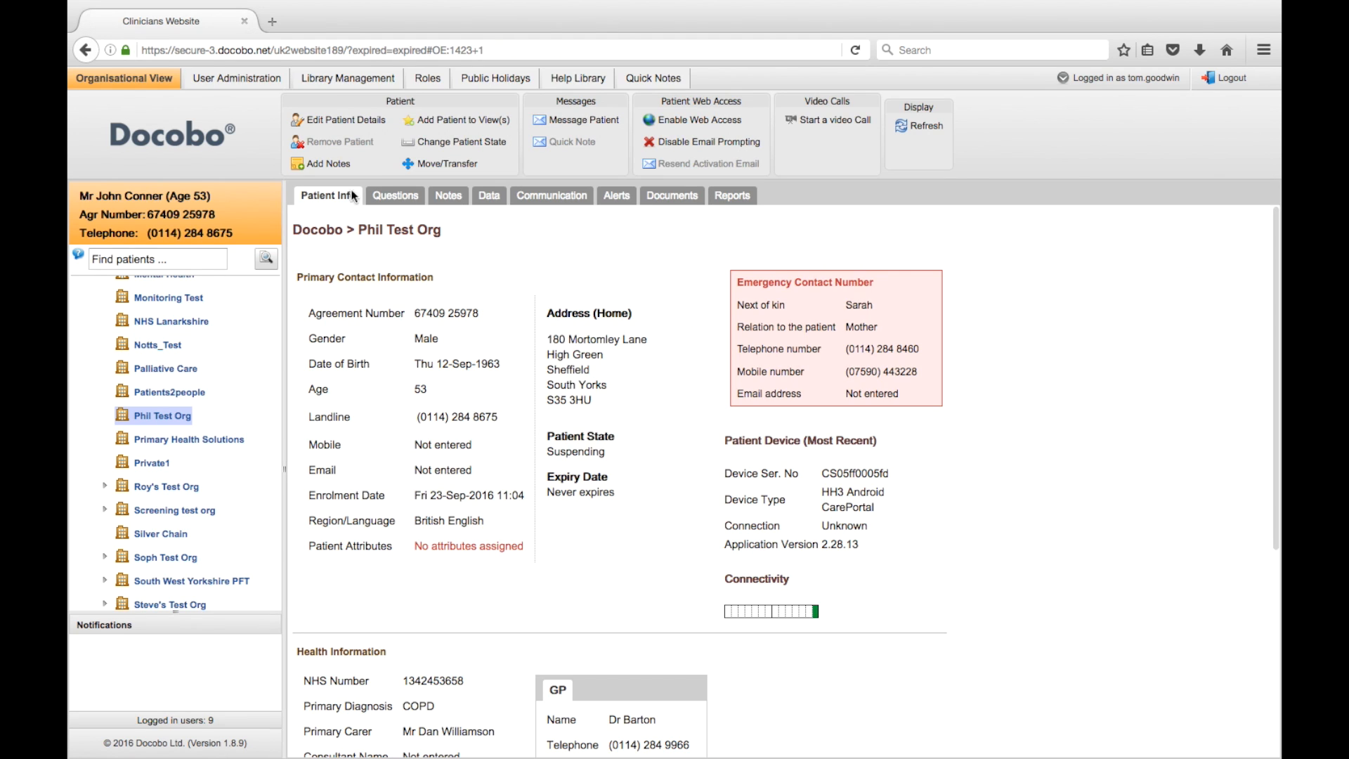
# Change the patient's state to Suspended
pyautogui.click(444, 143)
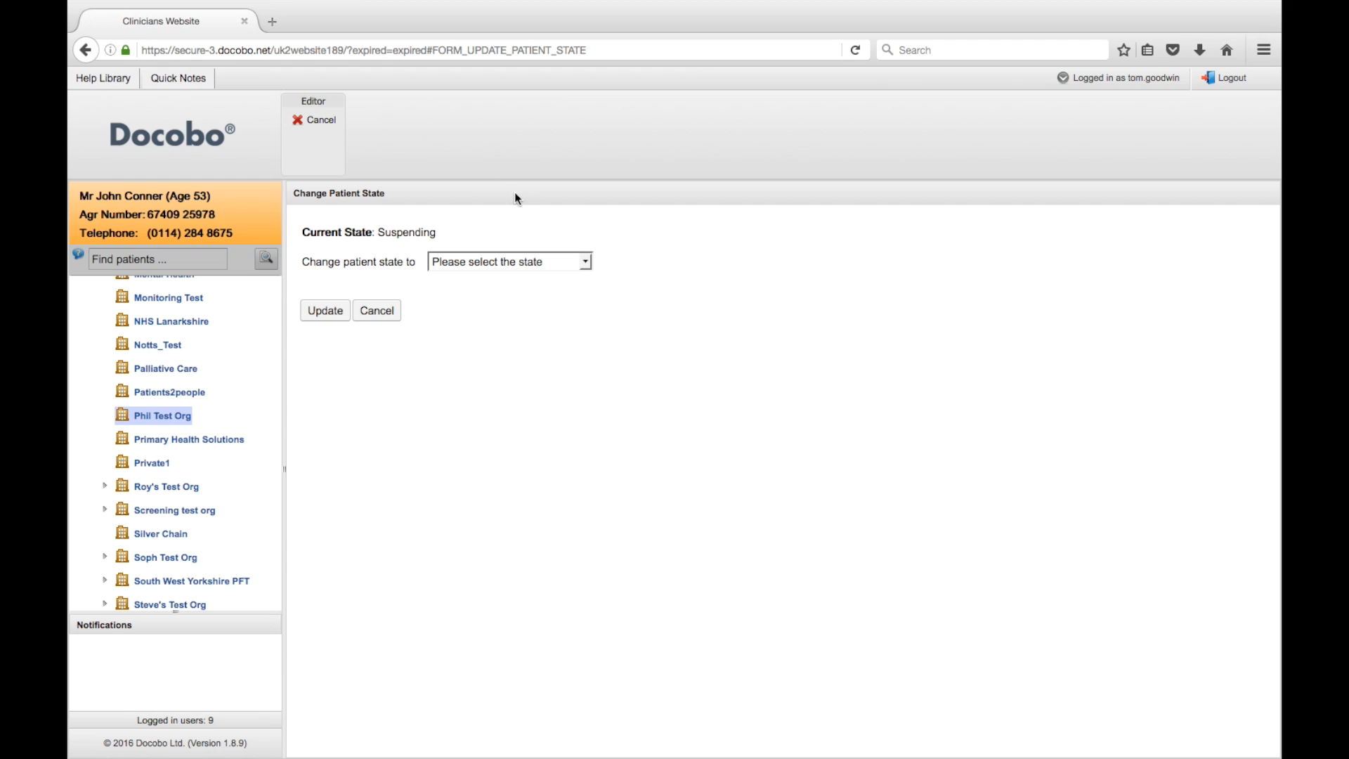
pyautogui.click(587, 261)
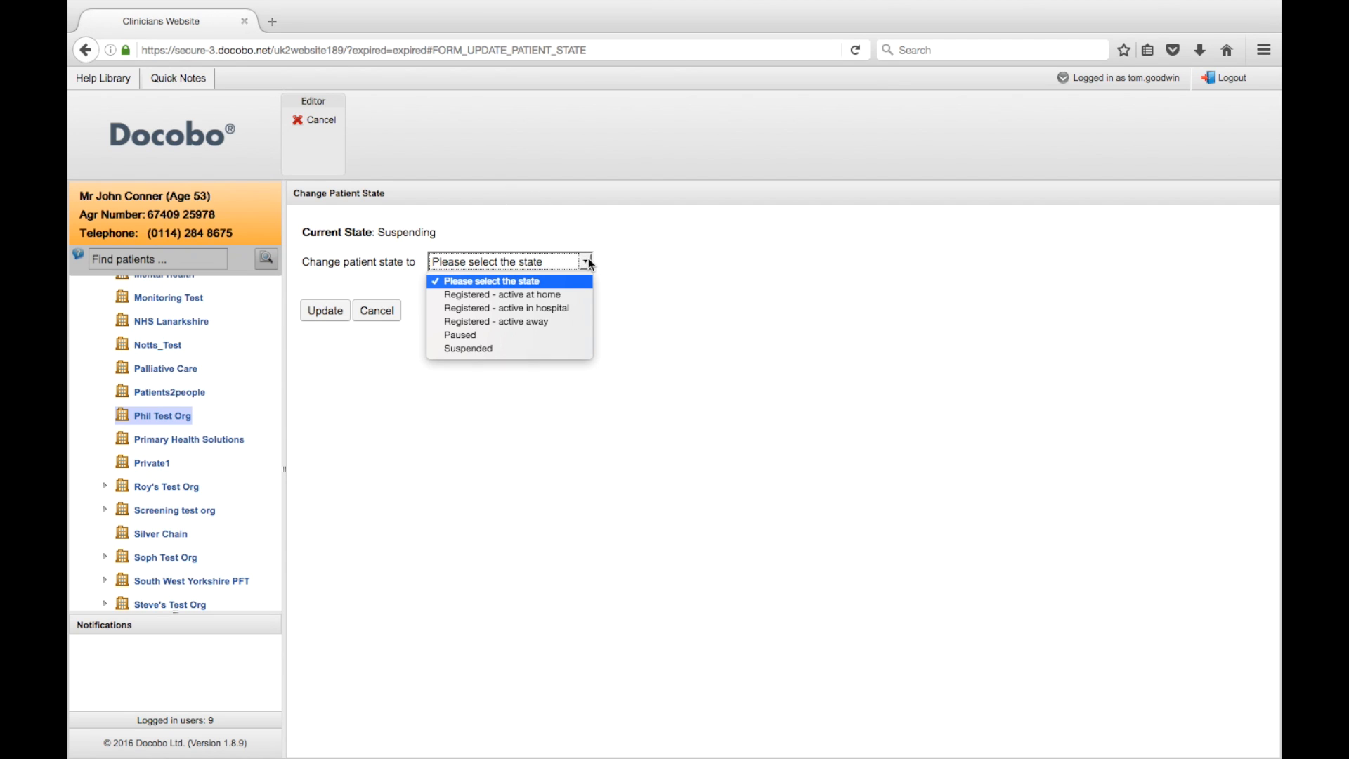
pyautogui.click(508, 352)
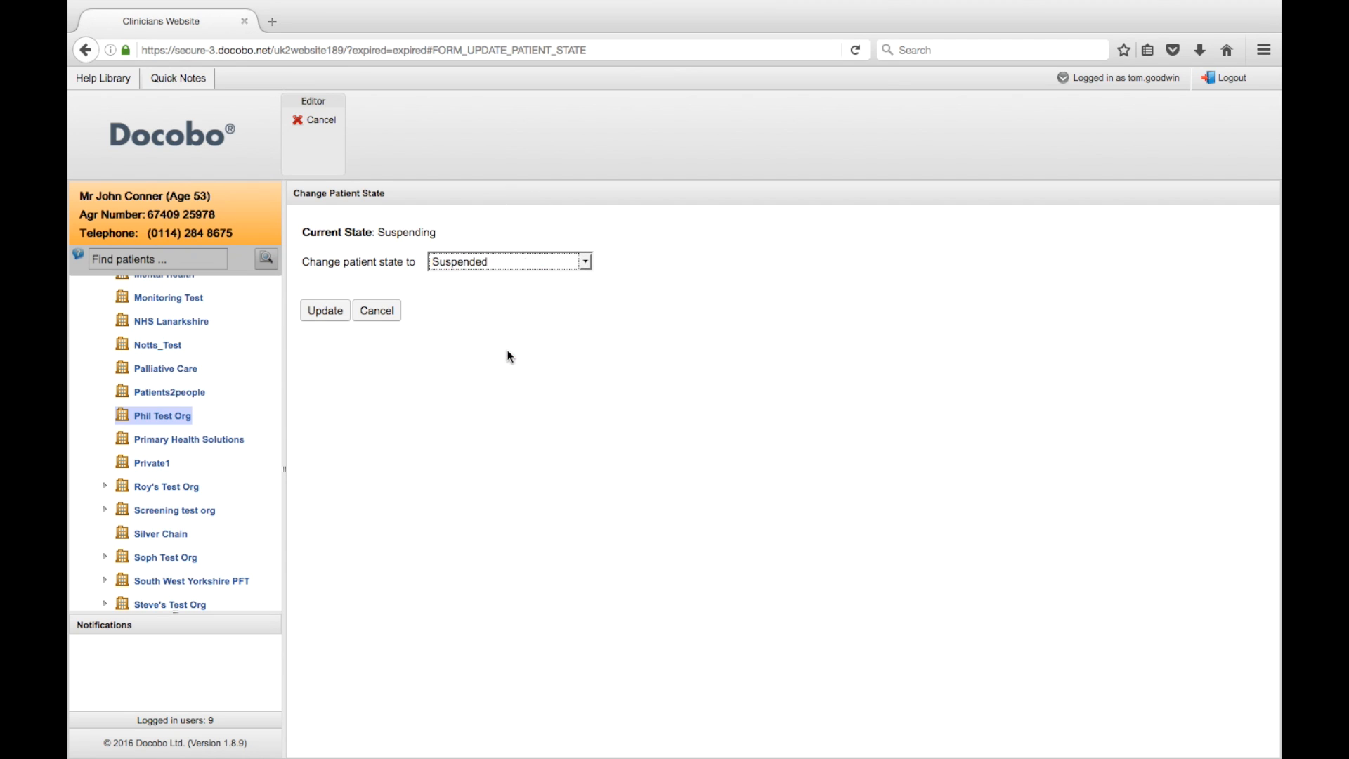
pyautogui.click(323, 316)
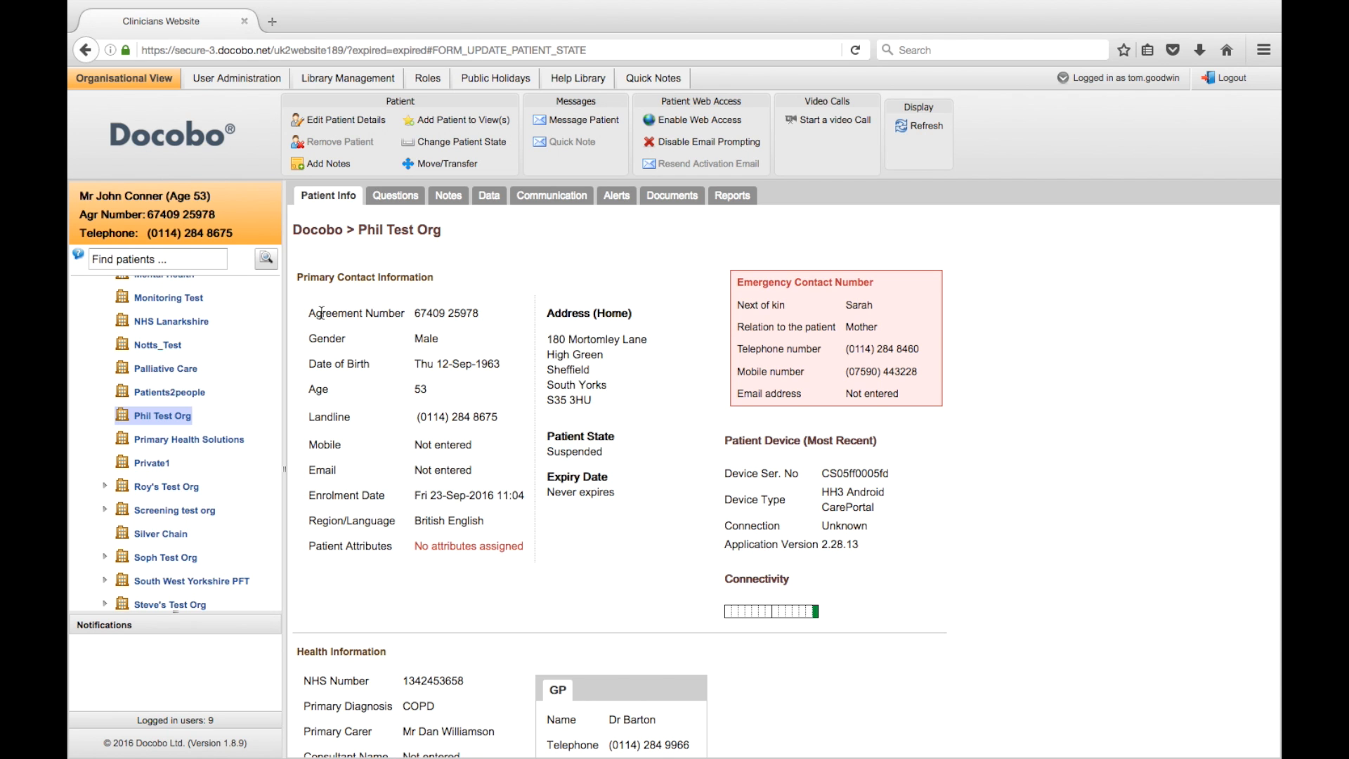
# Open the Phil Test Org patient summaries and apply a patient-state filter with Suspended ticked
pyautogui.click(182, 417)
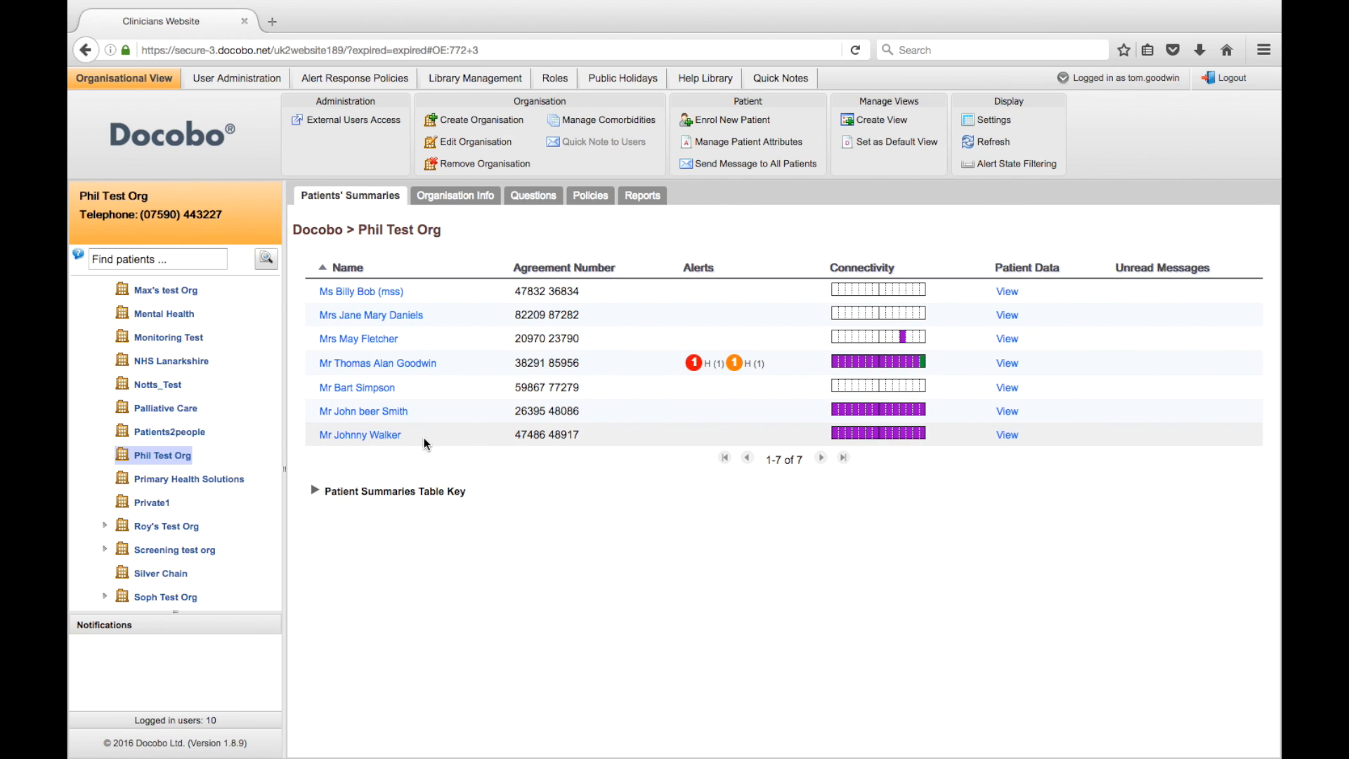
pyautogui.click(992, 126)
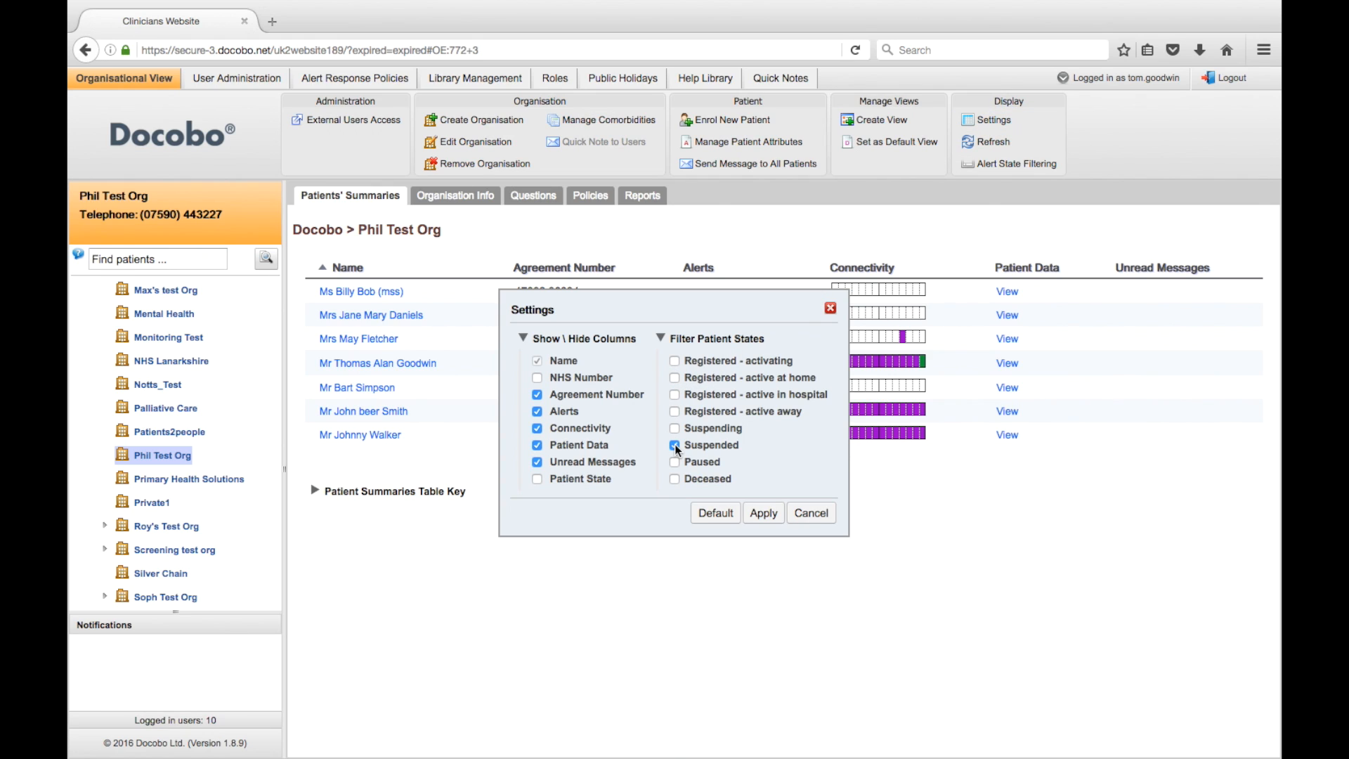
pyautogui.click(762, 513)
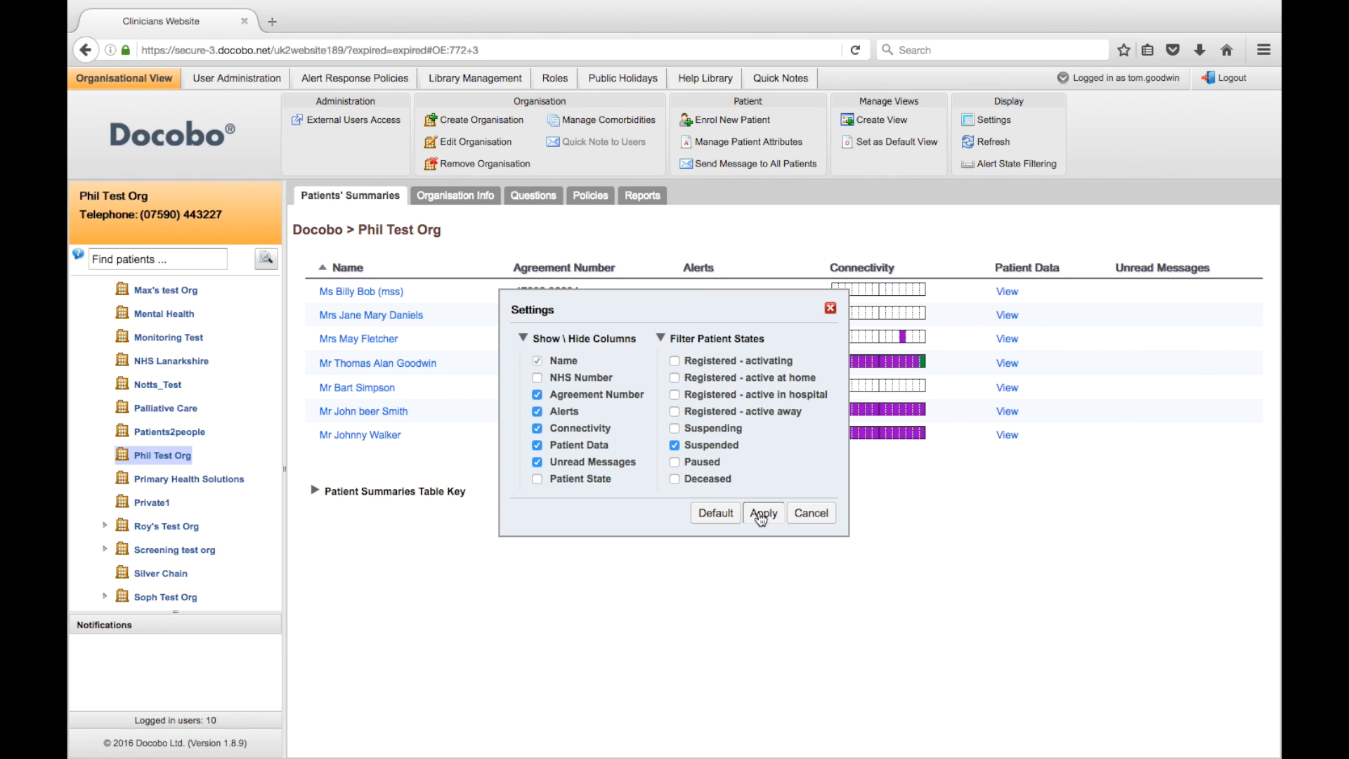